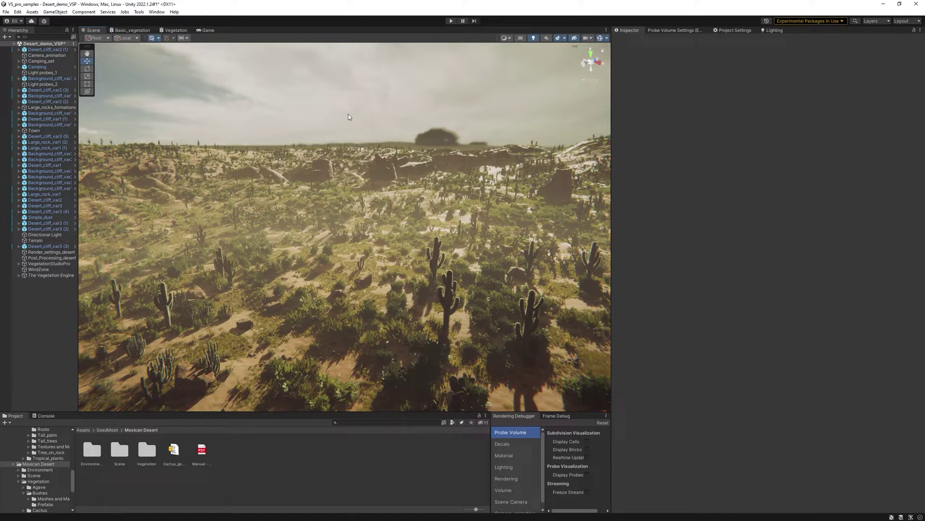
Look up The Vegetation Engine package in the Package Manager and close it again.
right_click_drag(337, 156, 333, 163)
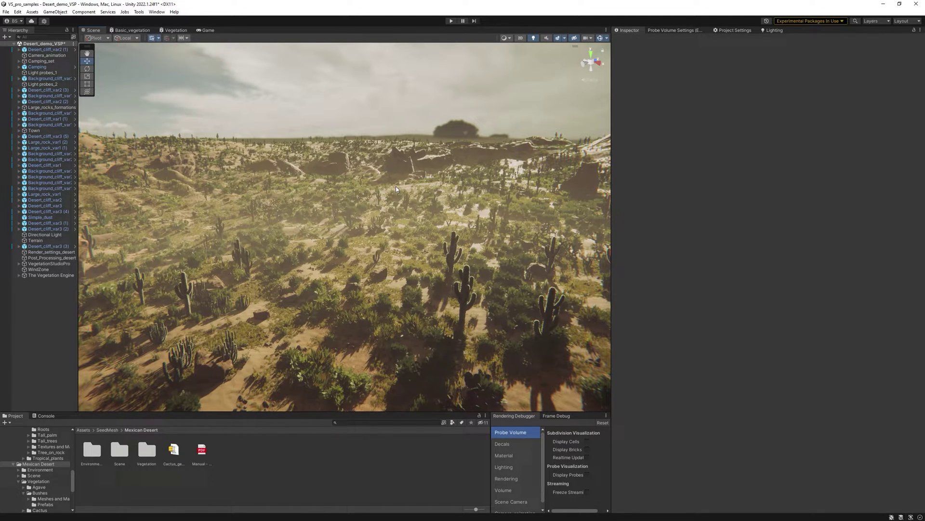
left_click(156, 11)
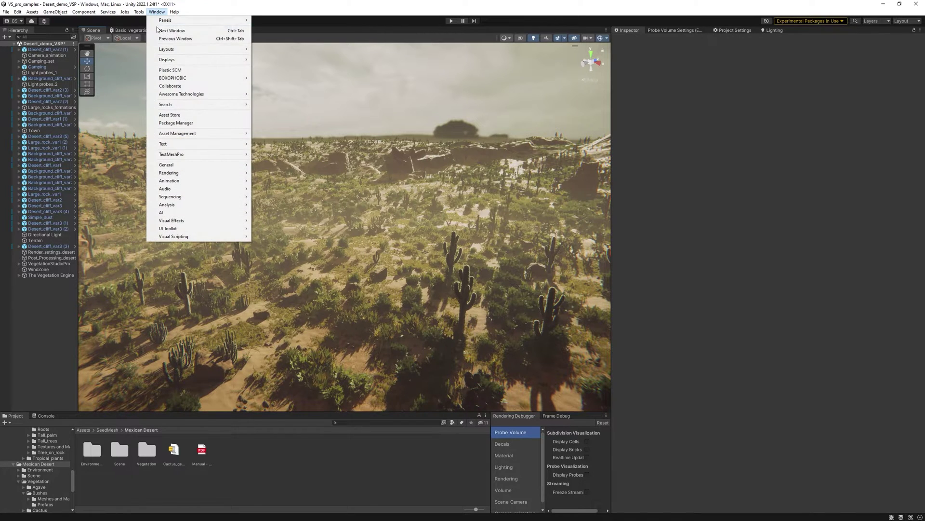
left_click(182, 123)
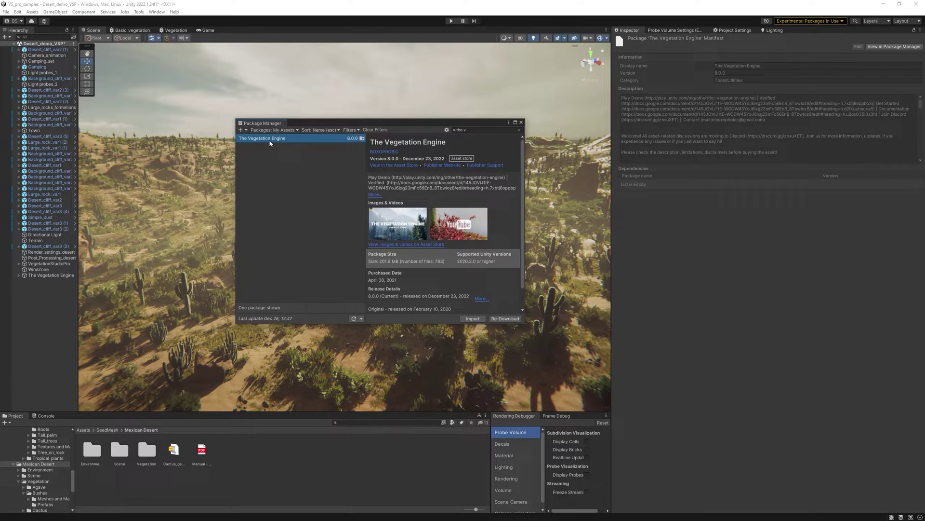
left_click(522, 122)
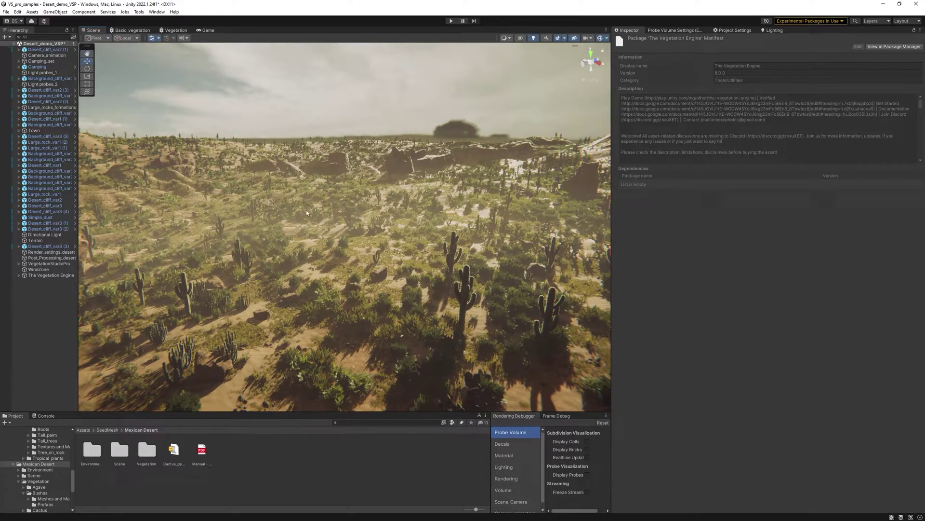
Open The Vegetation Engine's Prefab Converter and dock it next to the Lighting panel.
right_click_drag(307, 212, 395, 232)
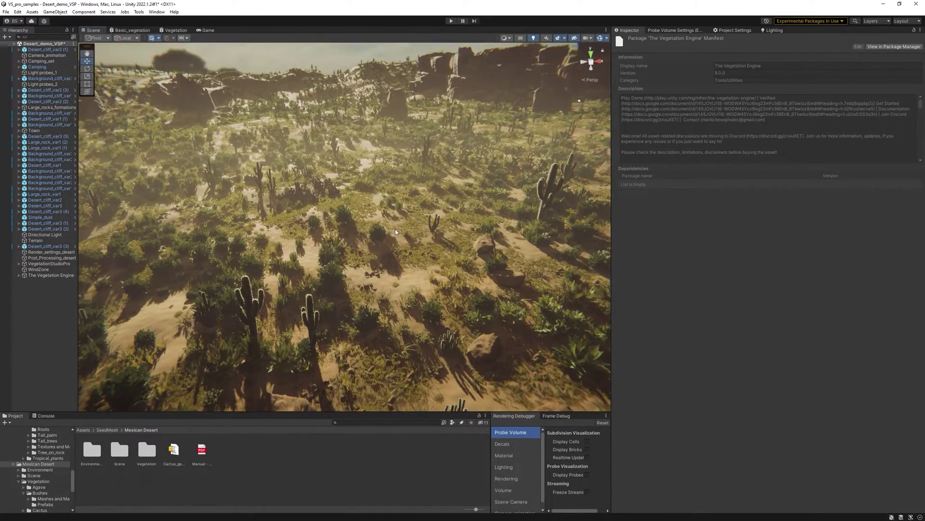
left_click(155, 13)
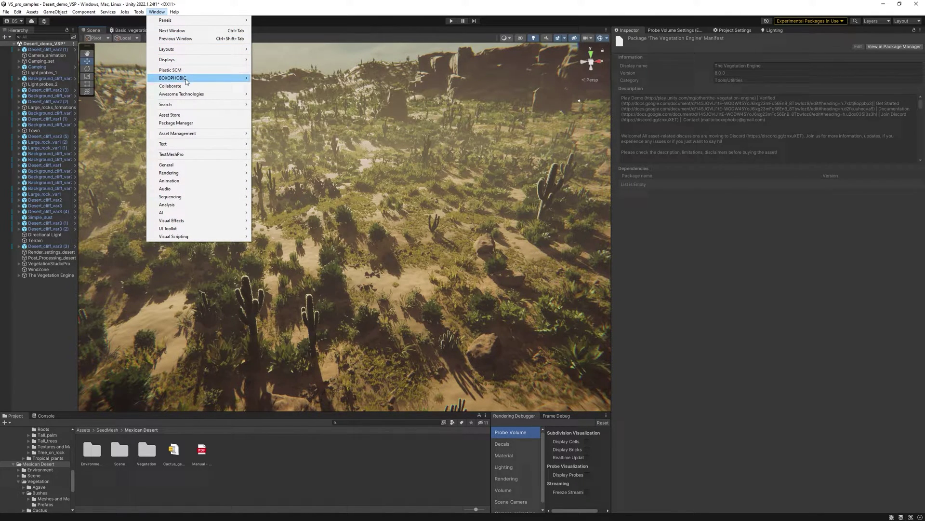
mouse_move(185, 81)
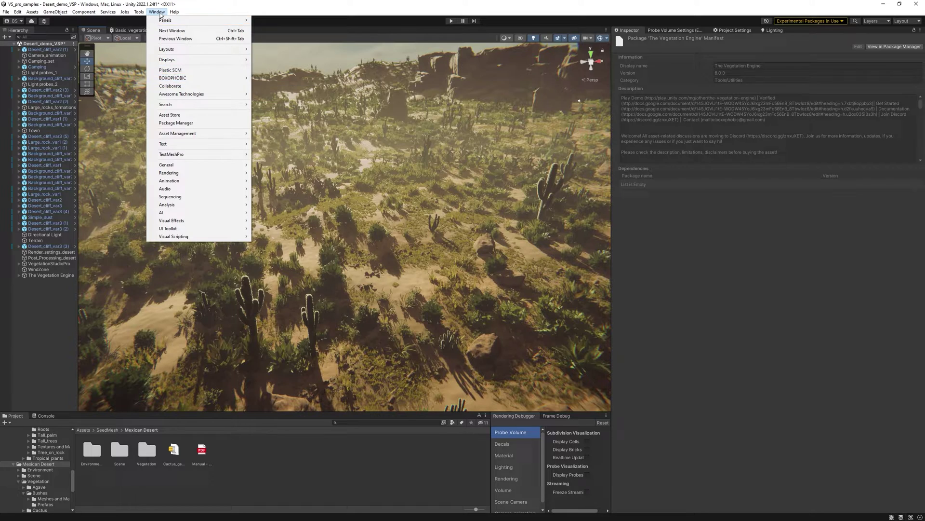
mouse_move(289, 80)
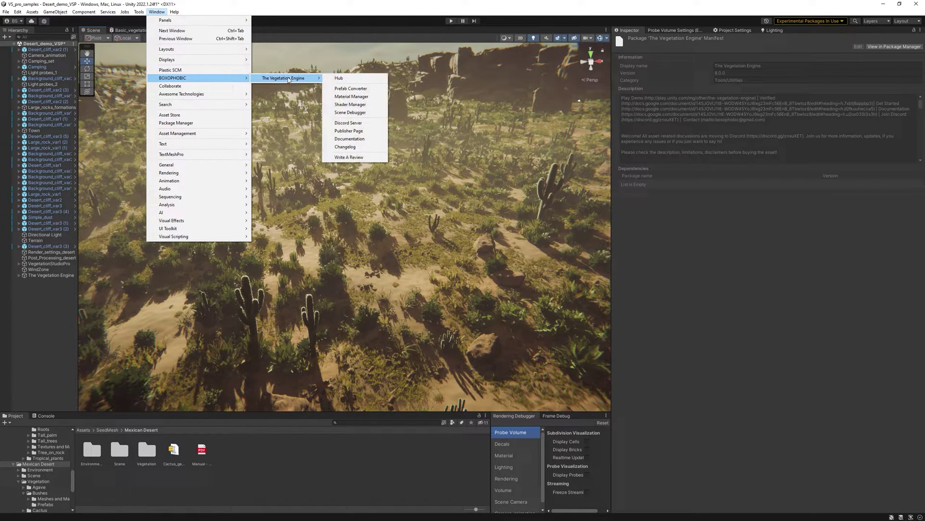
left_click(353, 90)
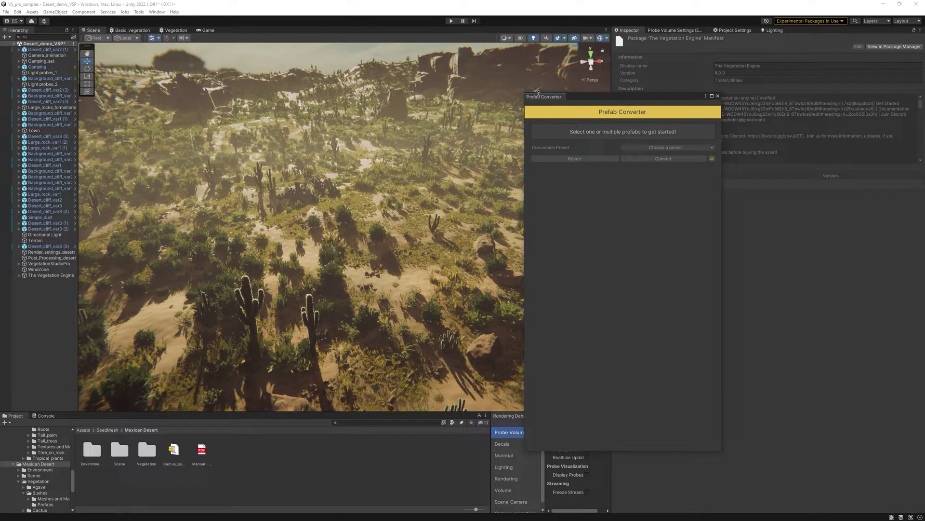
left_click_drag(540, 101, 799, 36)
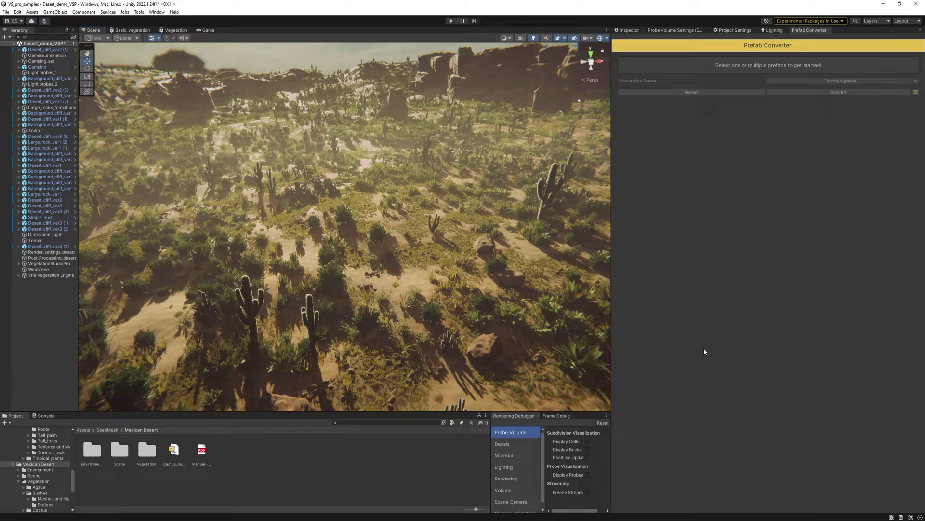
Create a plane named "we" in the scene and raise it above the desert terrain.
right_click_drag(523, 186, 450, 159)
left_click(57, 12)
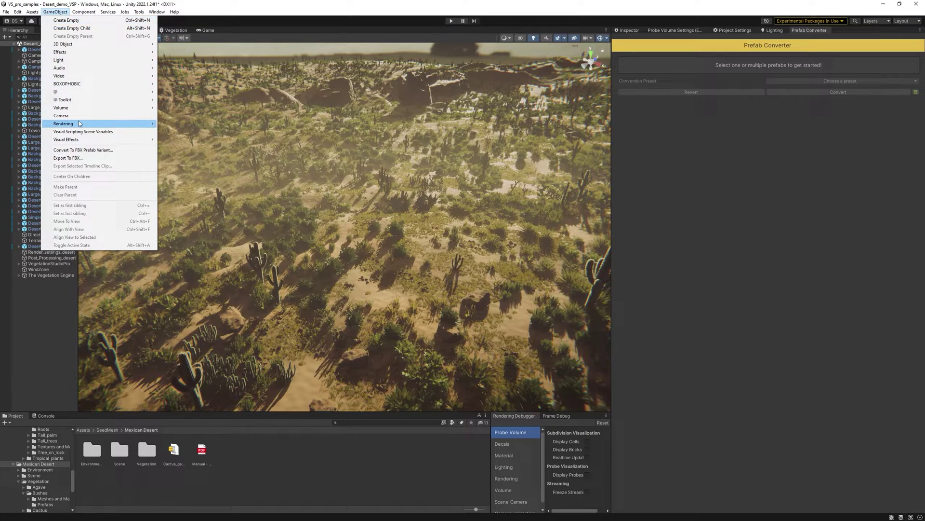
mouse_move(73, 48)
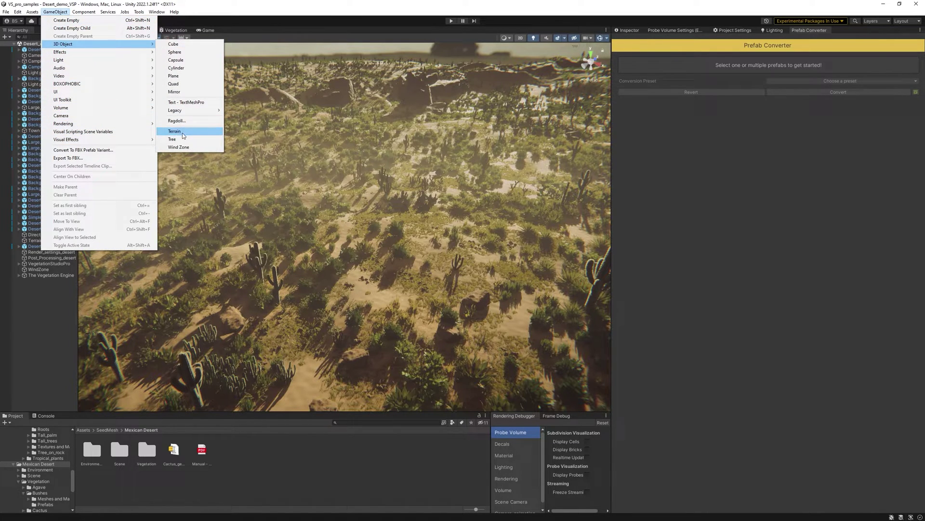
left_click(182, 75)
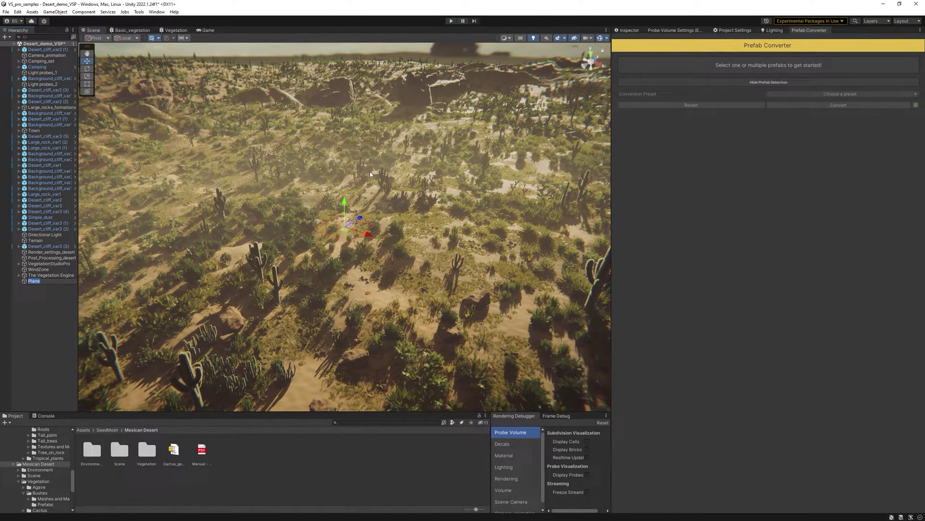
type("we")
left_click_drag(344, 202, 336, 88)
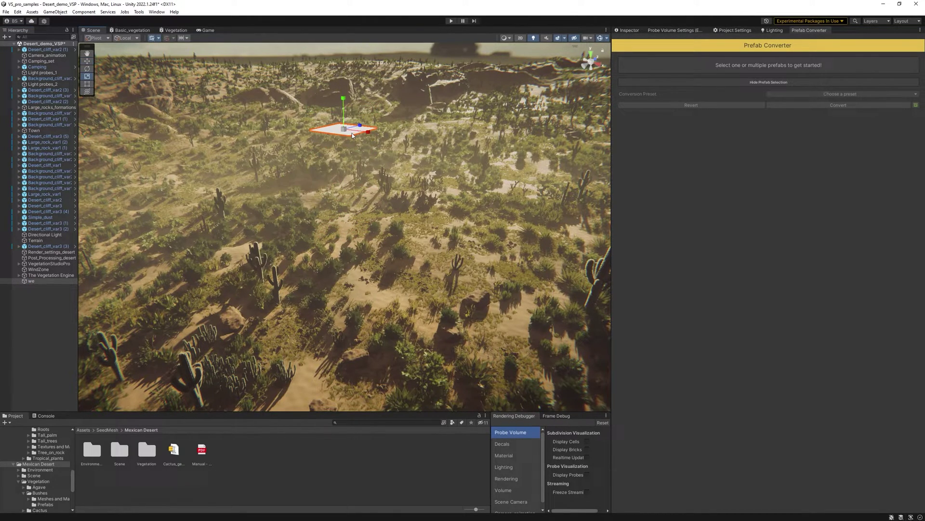
Scale the plane up uniformly to several times its size and frame it in the scene view.
key("r")
left_click_drag(344, 130, 439, 132)
key("f")
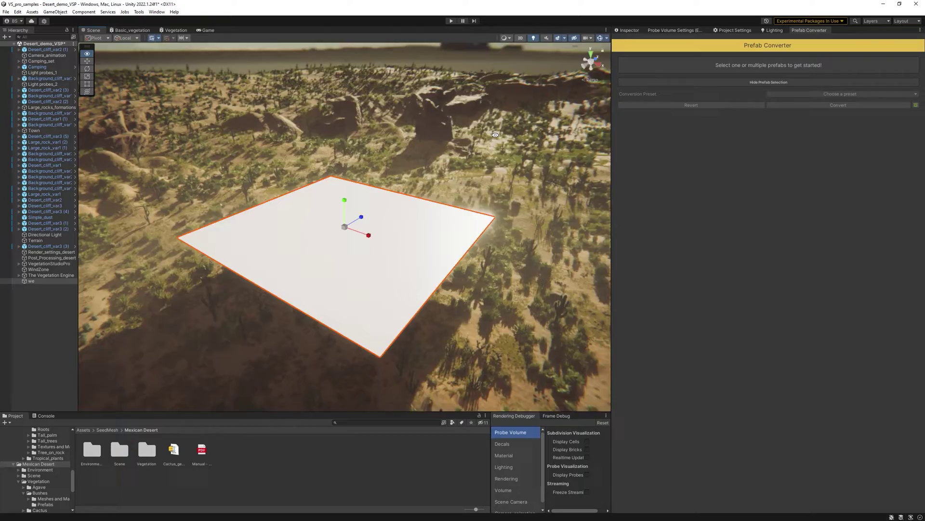
left_click_drag(458, 238, 412, 205, "alt")
middle_click_drag(412, 206, 412, 199)
left_click_drag(411, 198, 388, 221, "alt")
scroll(415, 219, "up", 3)
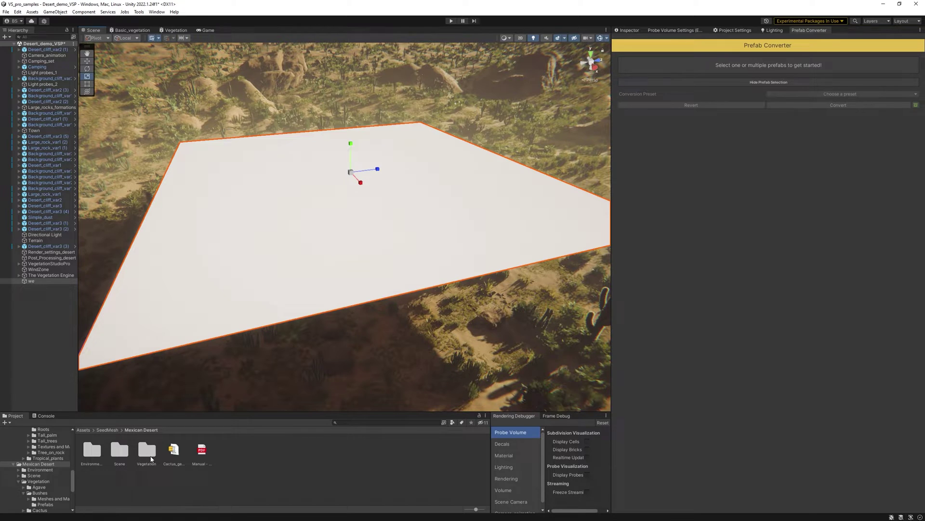
Open the Prefabs folder of the Mexican Desert bushes, inside Vegetation.
double_click(147, 450)
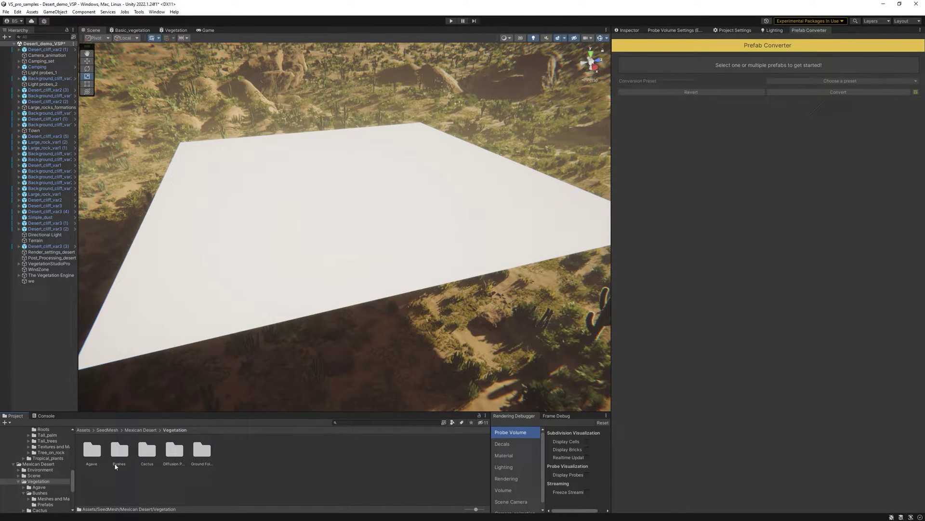
double_click(119, 450)
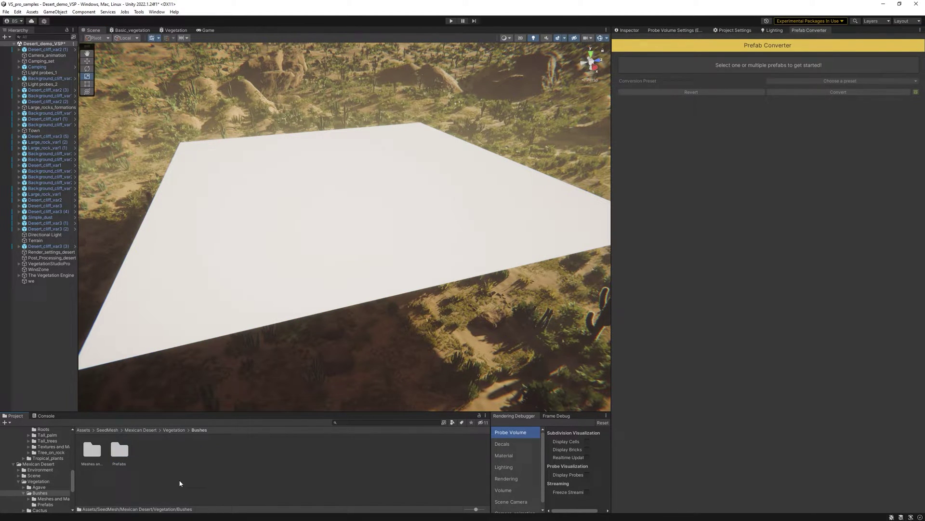
double_click(120, 451)
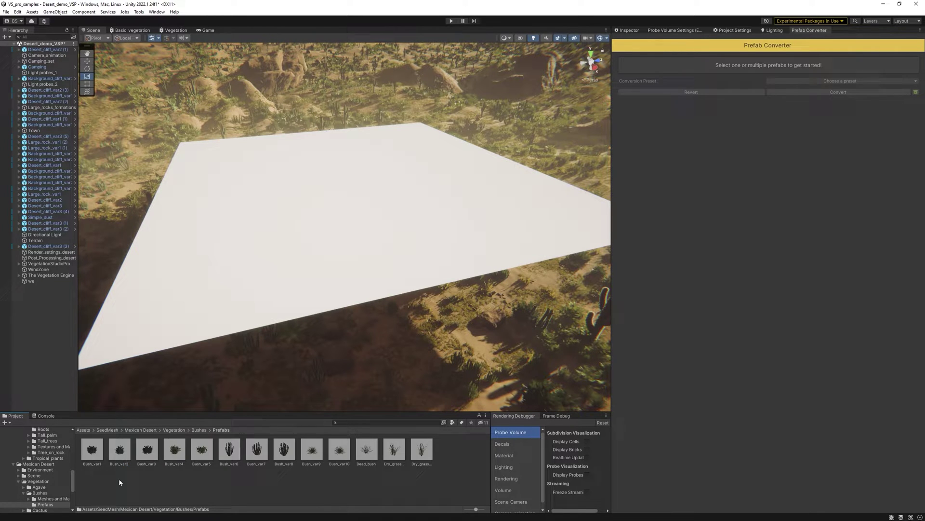
left_click_drag(413, 190, 214, 211, "alt")
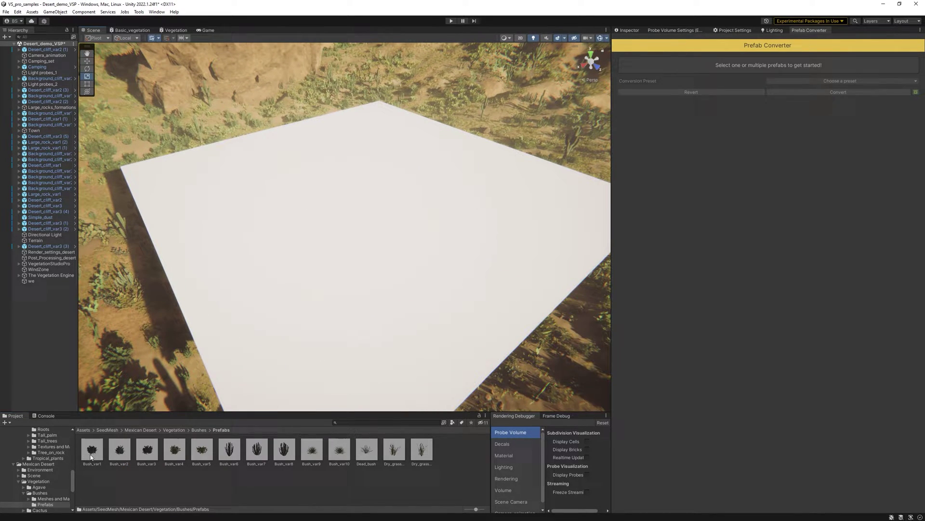
Place the Bush_var1 to Bush_var10, Dead_bush and both dry grass prefabs in two spaced rows on the plane.
left_click_drag(174, 449, 222, 212)
left_click_drag(119, 449, 307, 191)
left_click_drag(174, 449, 340, 172)
left_click_drag(201, 449, 236, 240)
left_click_drag(257, 449, 268, 231)
left_click_drag(284, 449, 299, 215)
left_click_drag(311, 449, 323, 205)
left_click_drag(343, 452, 371, 185)
left_click_drag(394, 449, 423, 168)
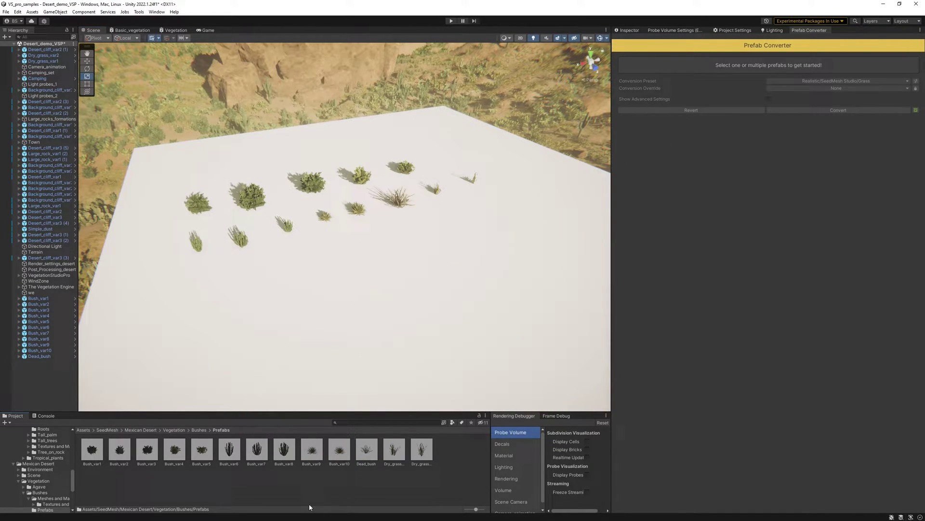
right_click_drag(289, 273, 242, 239)
key("w")
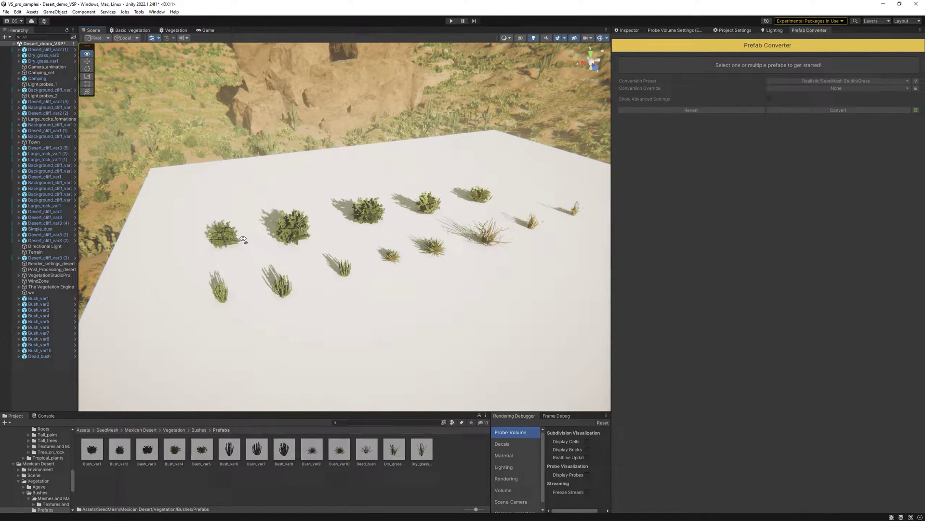
key("q")
right_click_drag(243, 239, 243, 239)
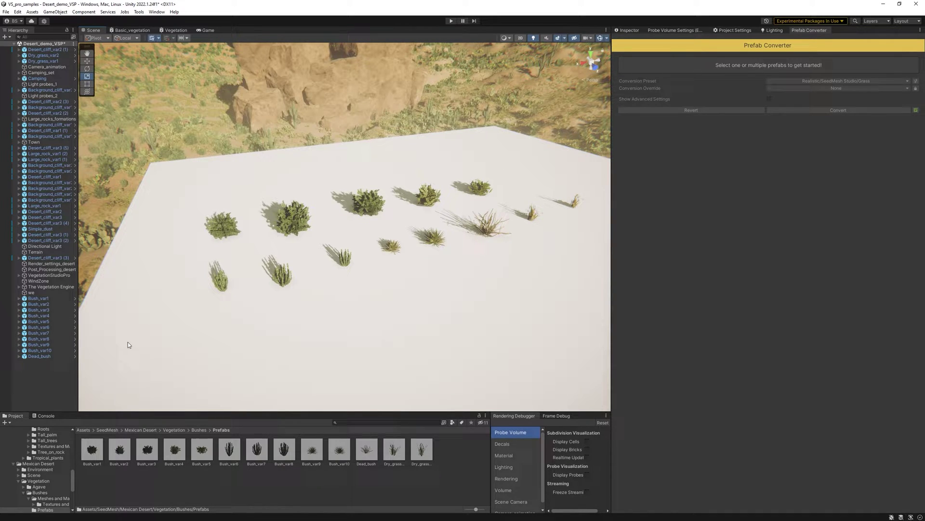
Select all prefabs from Bush_var1 through the last dry grass and review the available conversion presets.
left_click(92, 451)
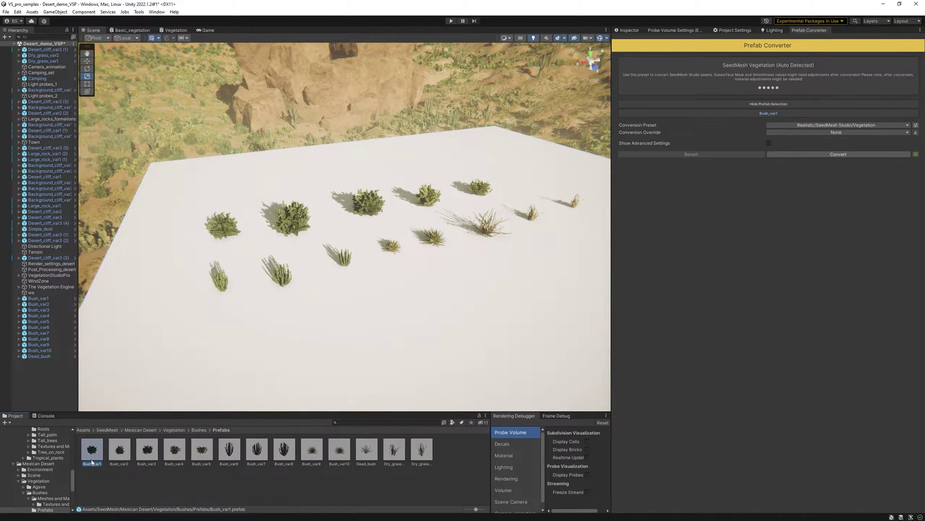
left_click(422, 450, "shift")
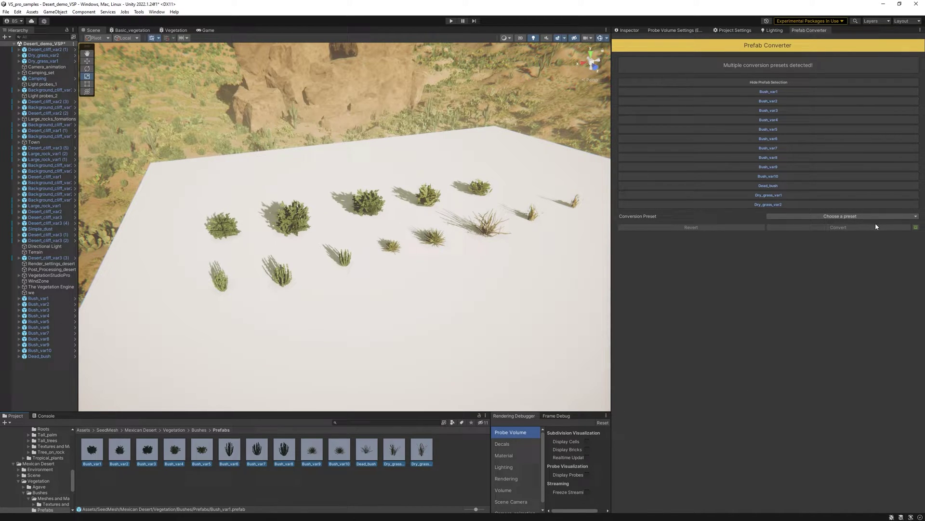
left_click(849, 218)
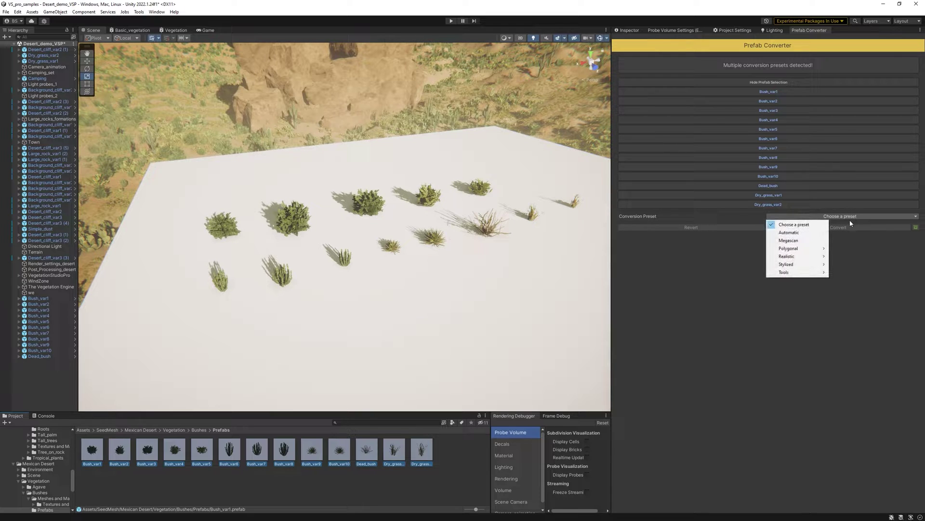
left_click(877, 305)
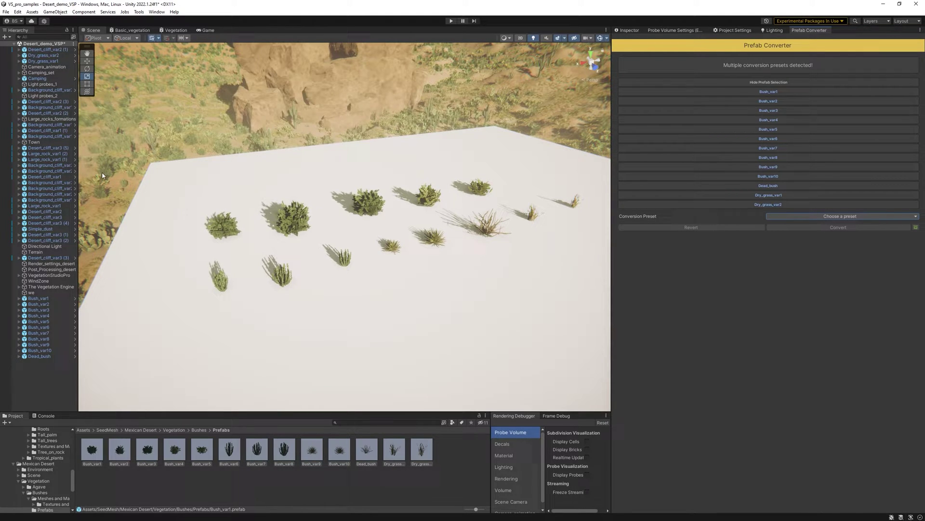
Check which conversion preset is detected for each bush on the plane, from Bush_var1 through Dead_bush.
left_click(224, 230)
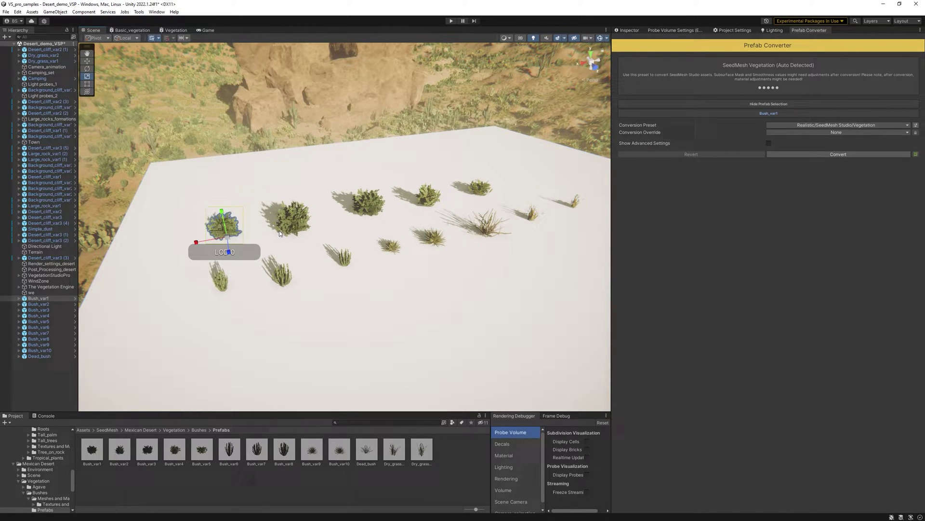
left_click(296, 225)
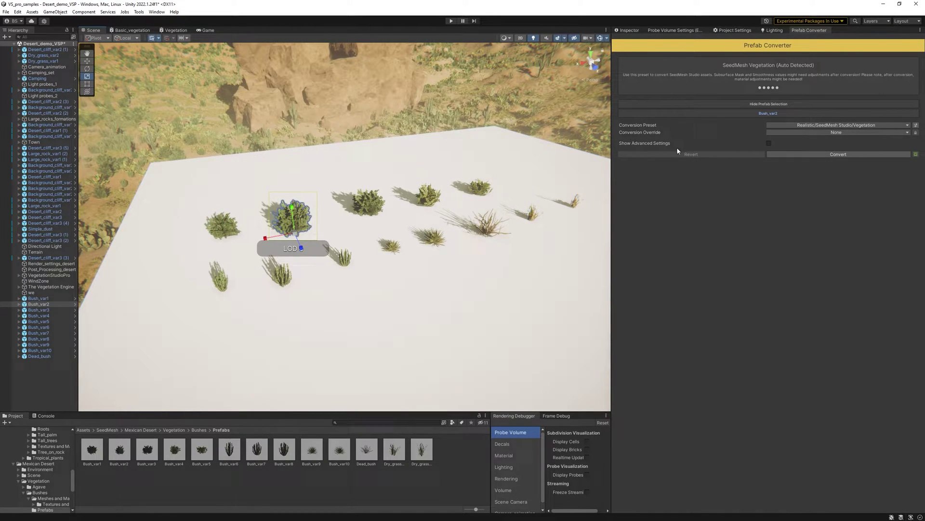
left_click(364, 202)
left_click(430, 197)
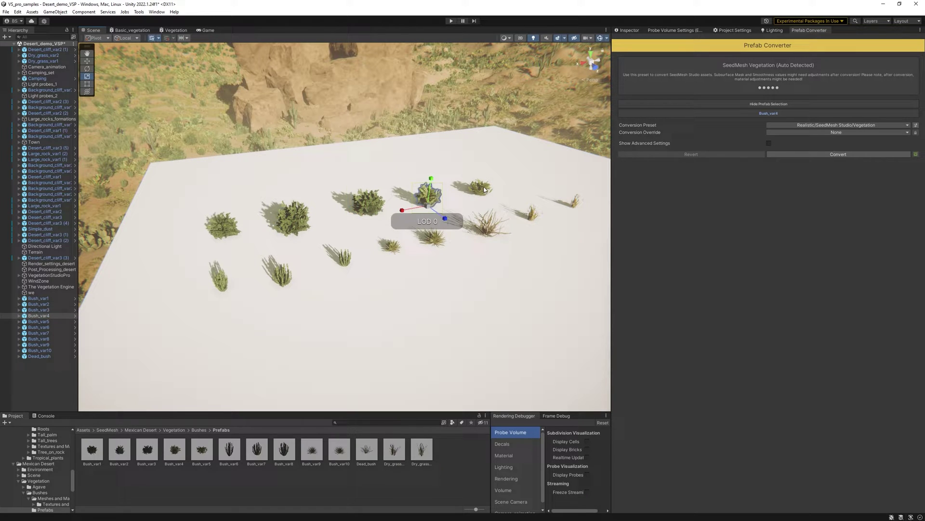
left_click(482, 189)
left_click(222, 279)
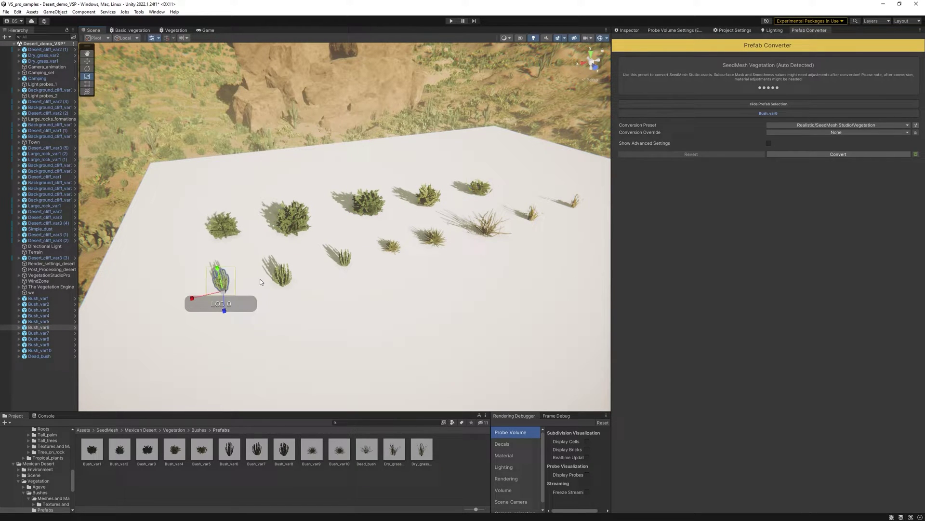
left_click(279, 278)
left_click(347, 258)
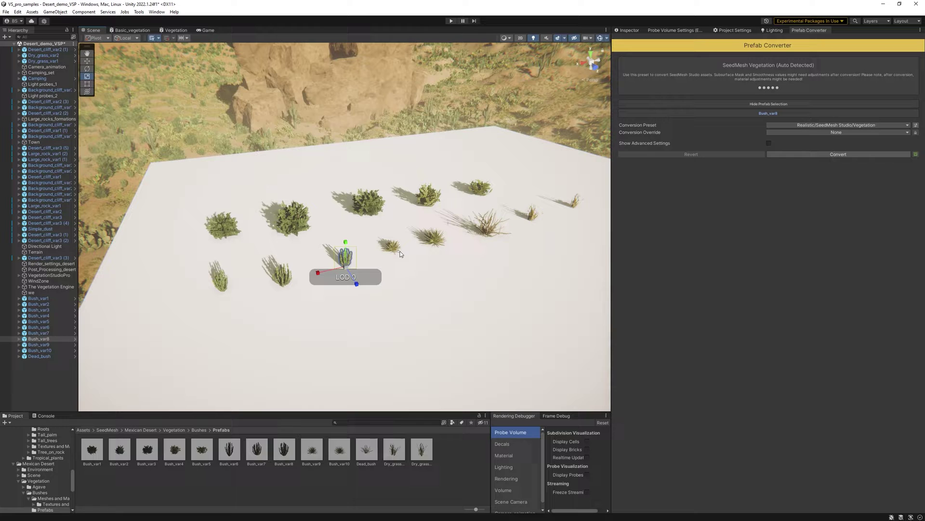
left_click(392, 246)
left_click(430, 237)
left_click(486, 231)
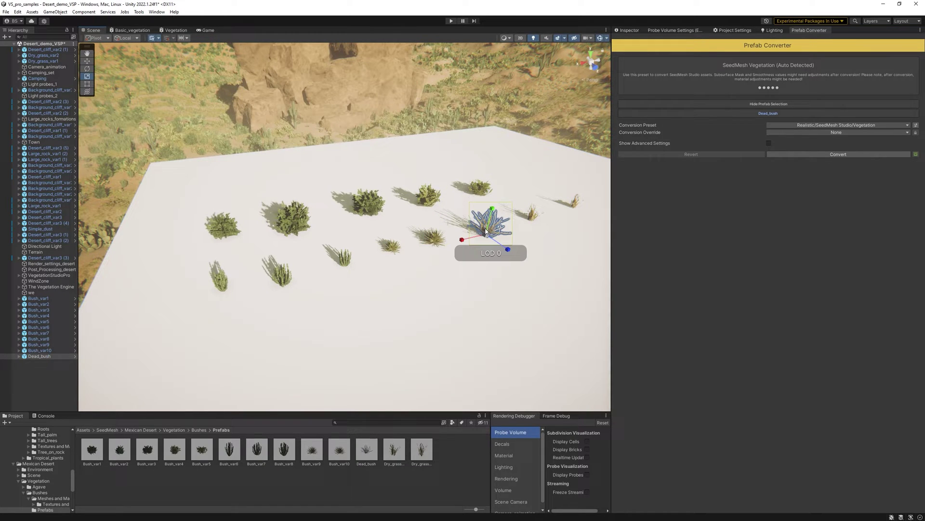
Select Dry_grass_var1 on the plane and check its detected conversion preset.
right_click_drag(410, 236, 320, 244)
key("w")
key("d")
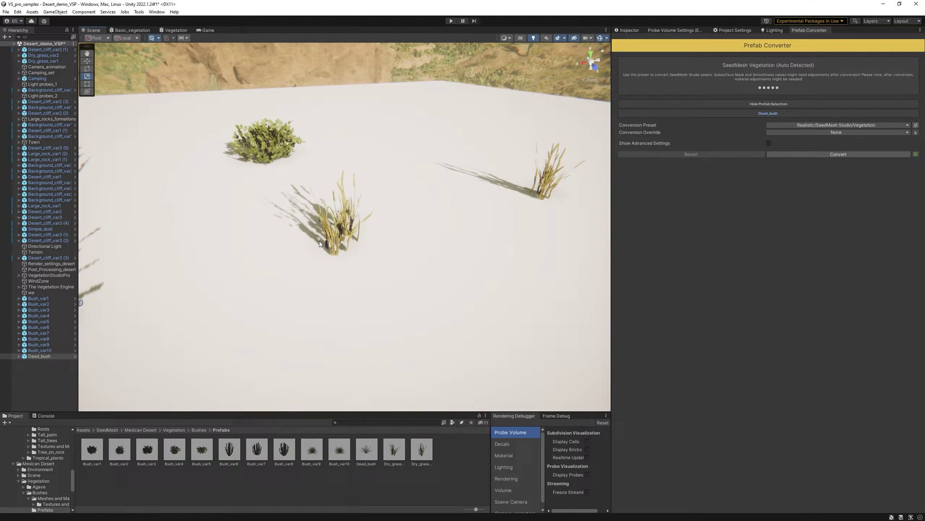
left_click(333, 237)
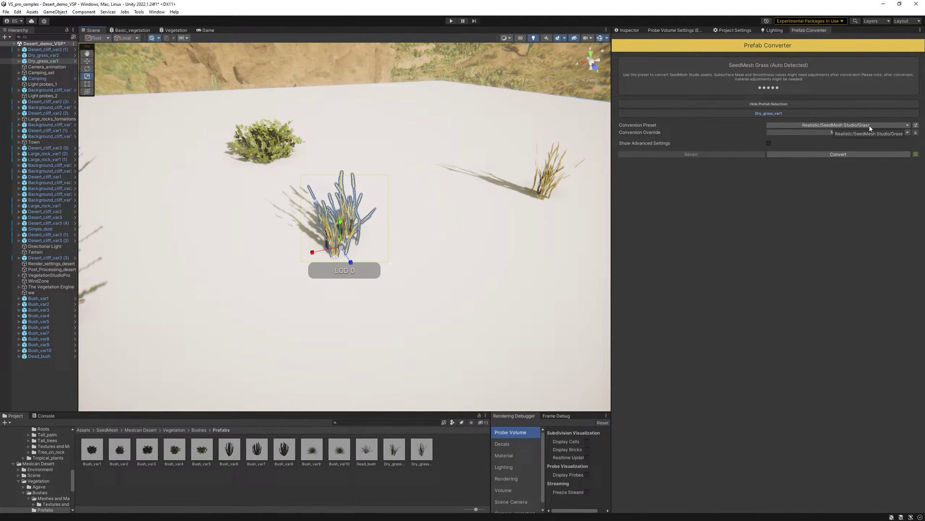
Select Dry_grass_var2 on the plane and check its detected conversion preset.
left_click(545, 183)
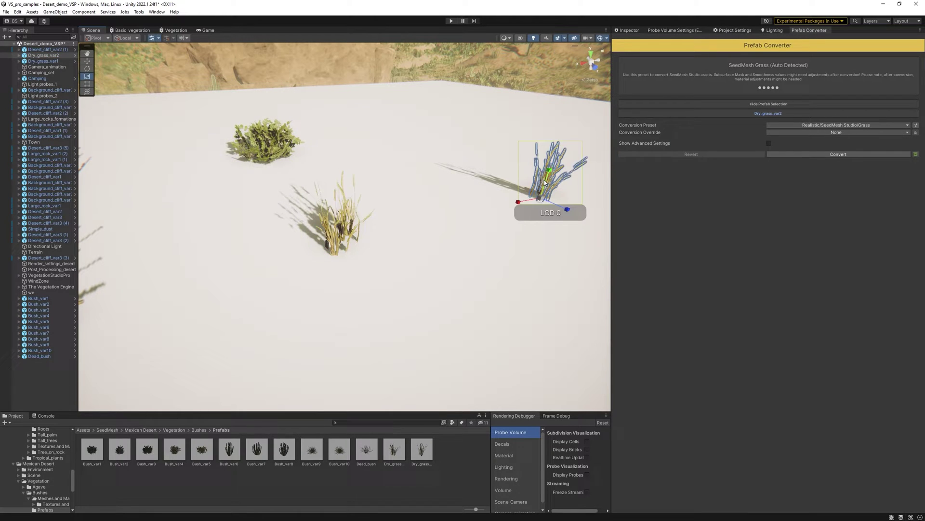
Select Dead_bush and Bush_var1 through Bush_var10 on the plane and convert them with the Realistic/SeedMesh Studio/Vegetation preset.
right_click_drag(398, 229, 447, 232)
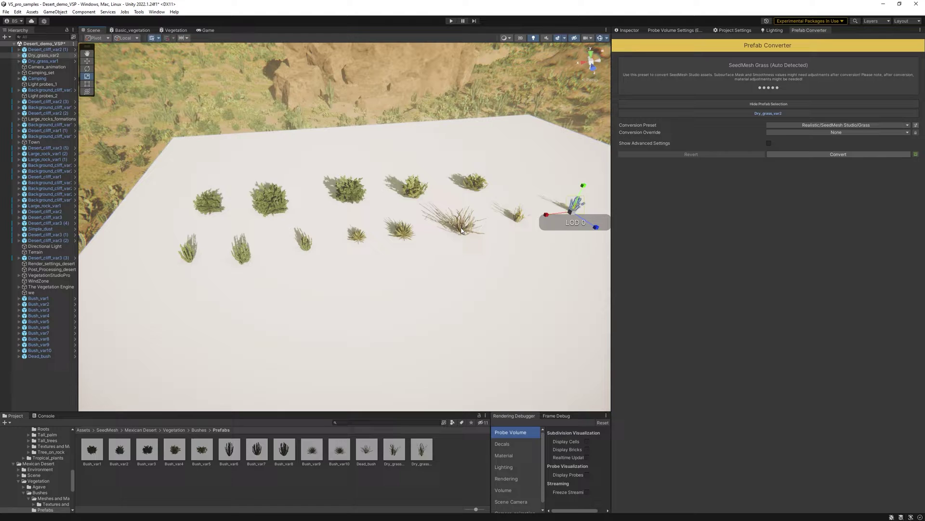
left_click(461, 230)
left_click(403, 230, "shift")
left_click(357, 236, "shift")
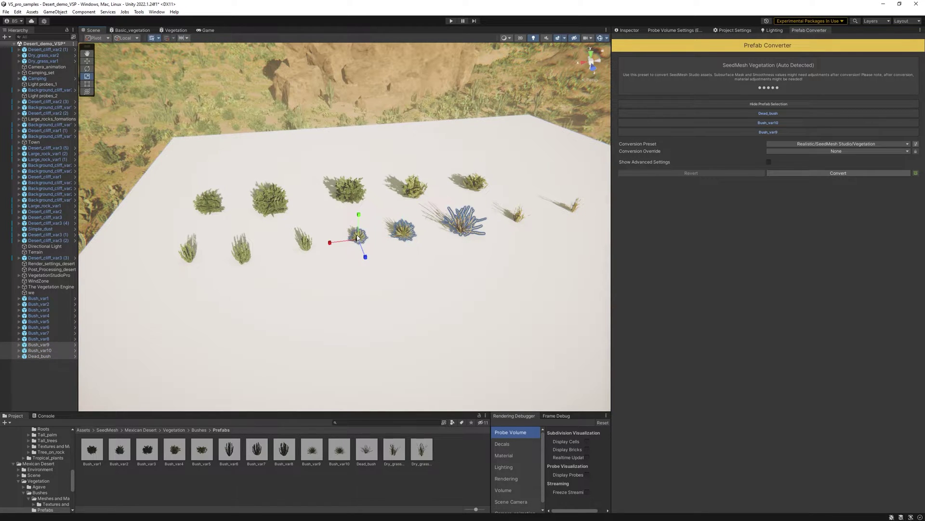
left_click(305, 241, "shift")
left_click(247, 254, "shift")
left_click(192, 250, "shift")
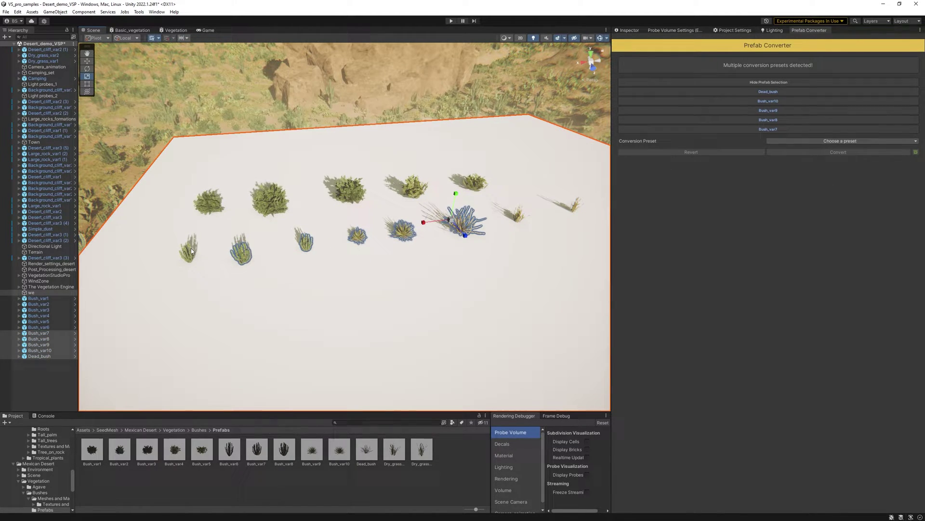
left_click(194, 254, "shift")
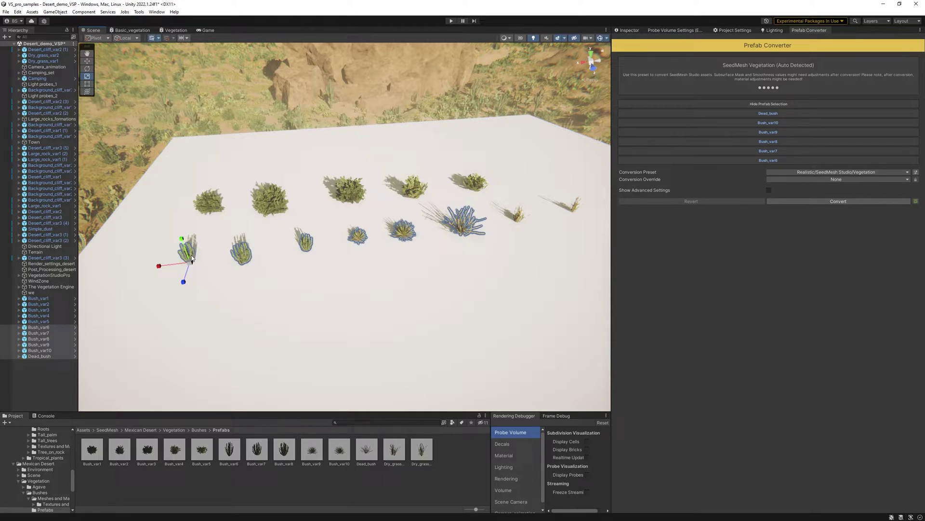
left_click(209, 206, "shift")
left_click(270, 198, "shift")
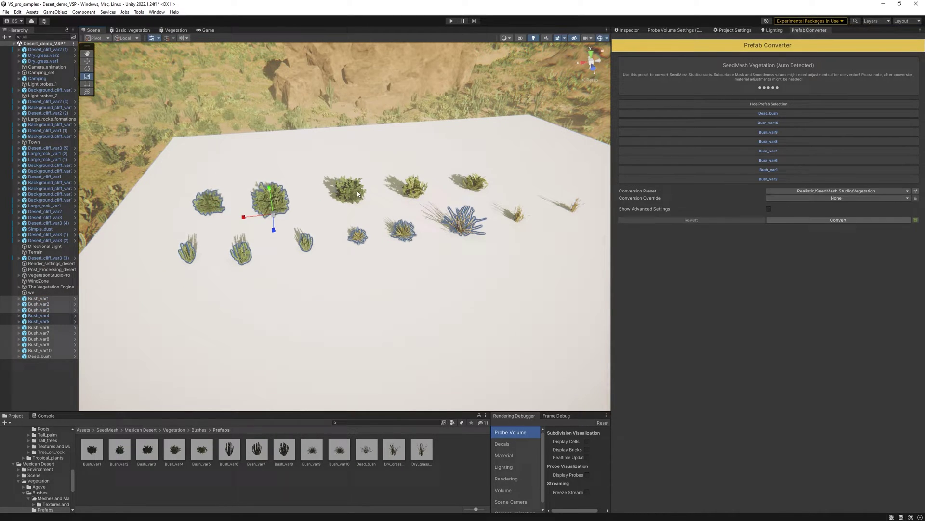
left_click(357, 191, "shift")
left_click(417, 189, "shift")
left_click(472, 183, "shift")
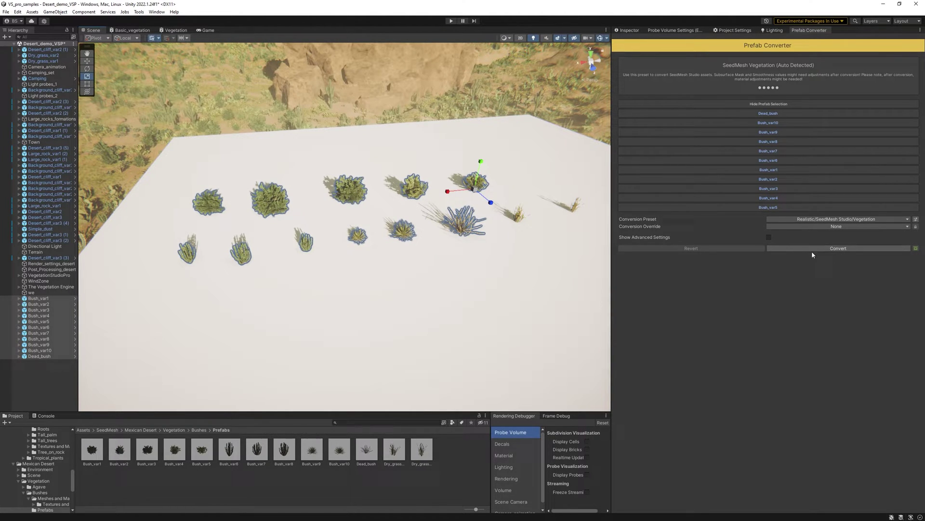
left_click(843, 248)
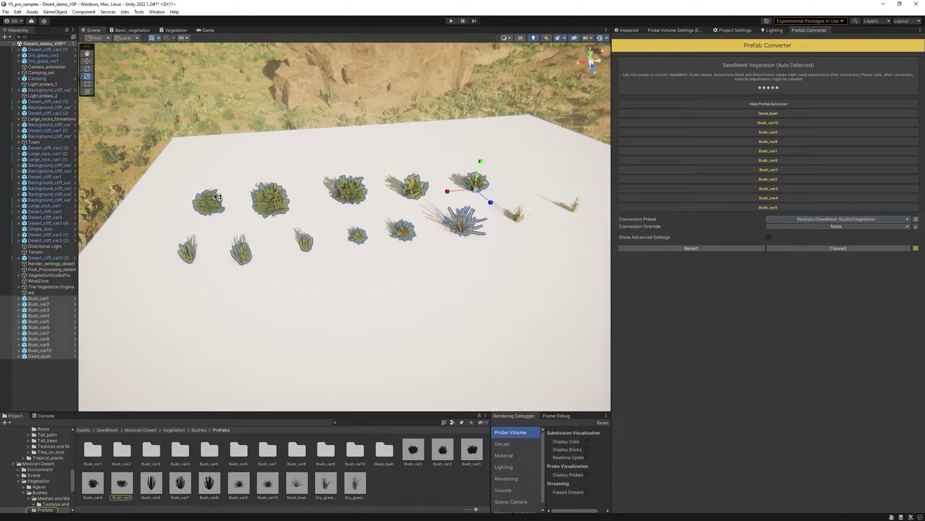
Inspect the converted bushes on the plane from several angles.
left_click_drag(215, 197, 318, 197, "alt")
key("f")
left_click_drag(215, 251, 473, 192, "alt")
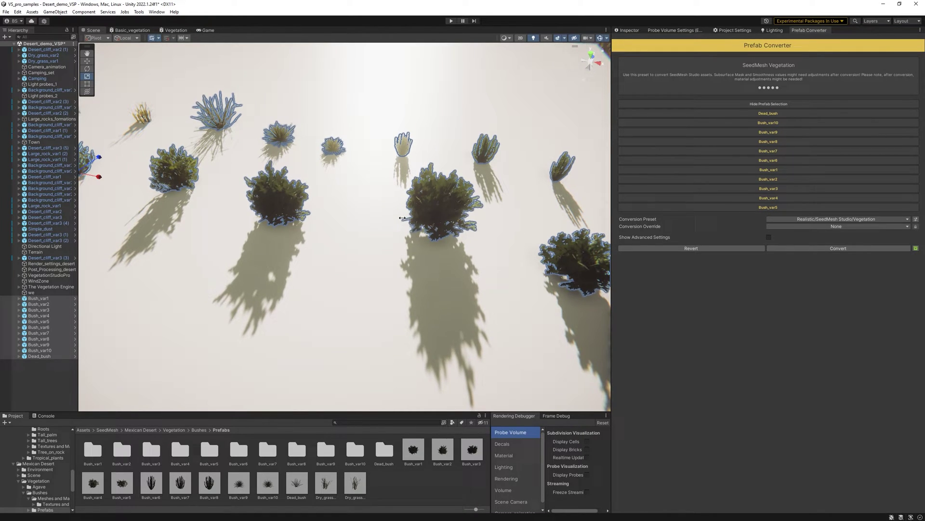
scroll(401, 187, "down", 3)
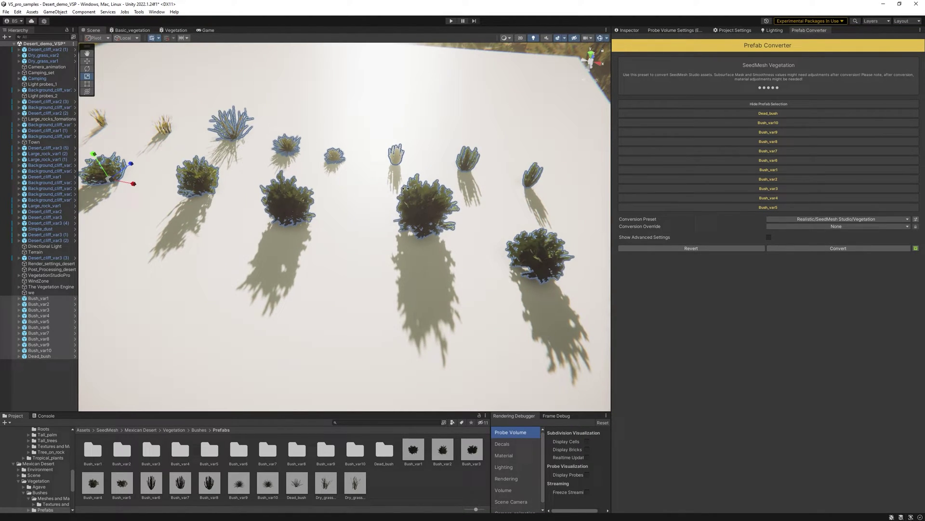
left_click_drag(363, 195, 383, 198, "alt")
right_click_drag(399, 224, 395, 169)
key("w")
key("s")
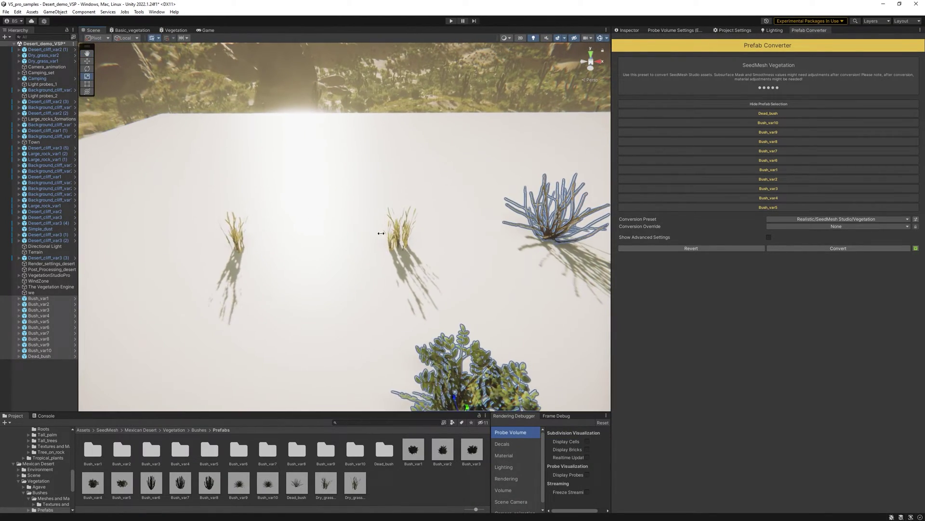
Select Dry_grass_var1 and Dry_grass_var2 and convert them with the Realistic/SeedMesh Studio/Grass preset.
left_click(400, 227)
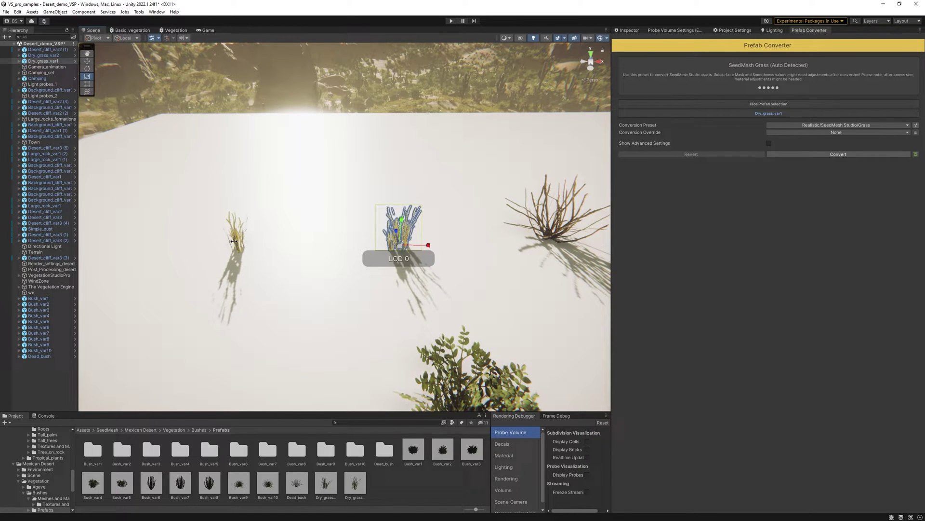
left_click(235, 230, "ctrl")
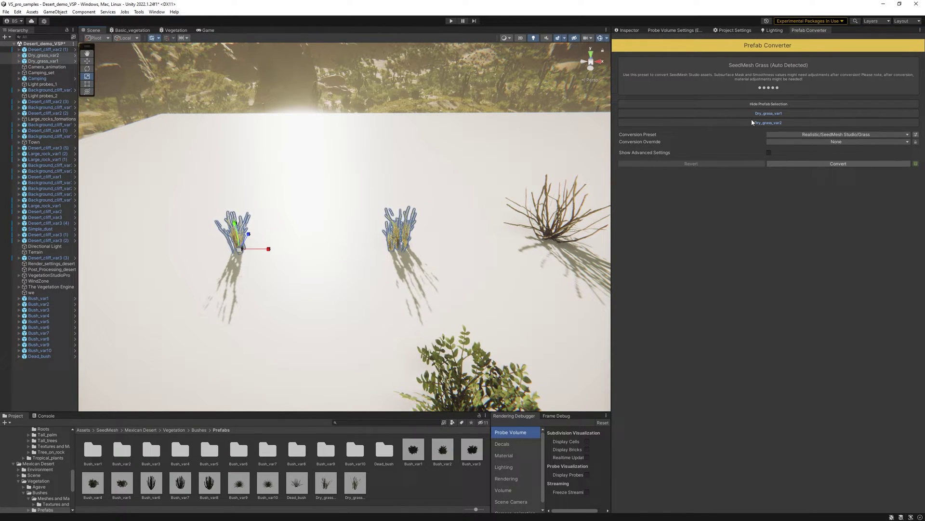
left_click(831, 164)
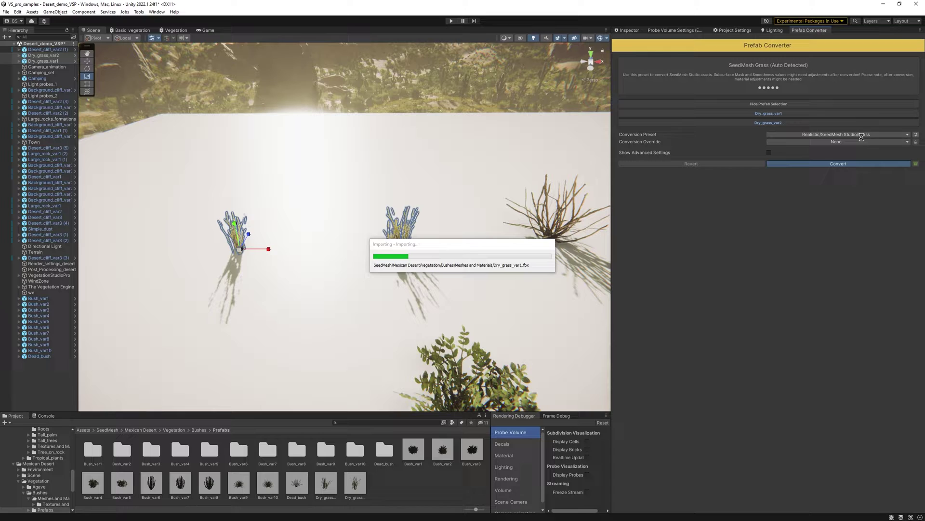
key("w")
left_click_drag(264, 207, 353, 236, "alt")
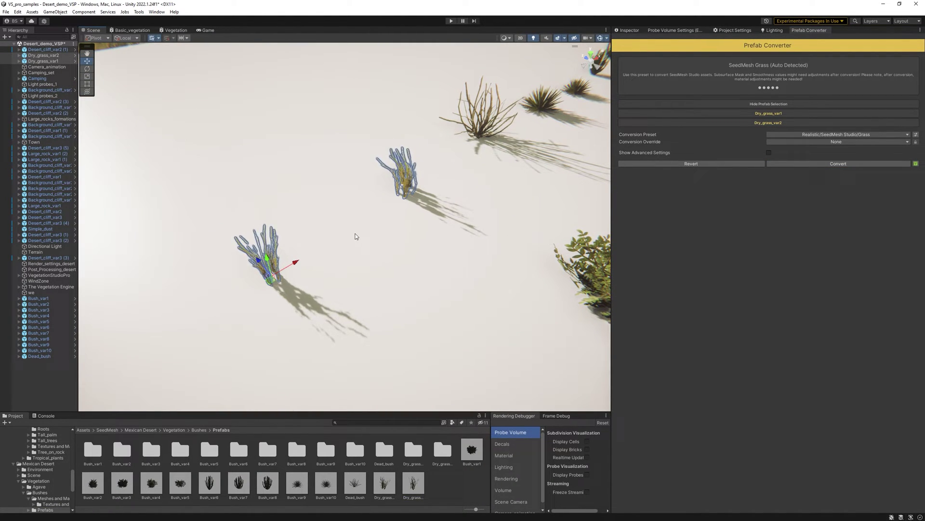
left_click_drag(297, 255, 311, 241, "alt")
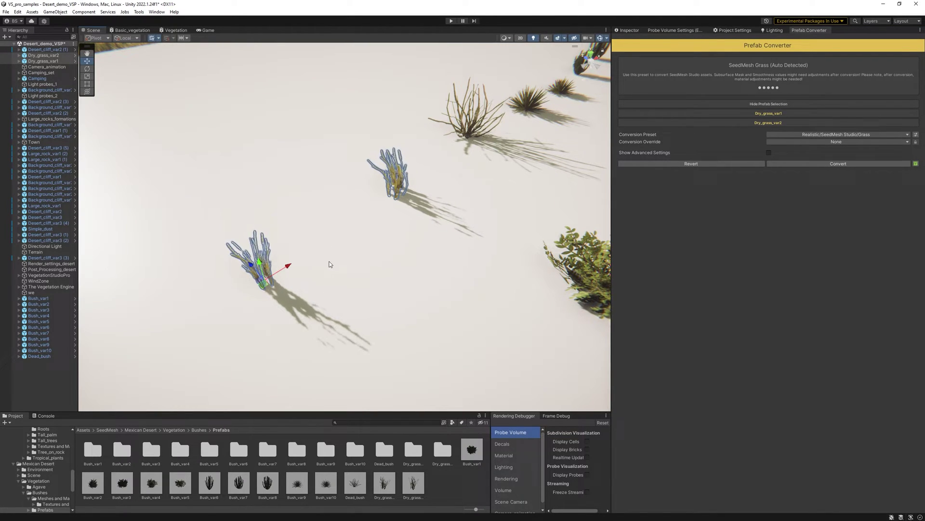
Add Bush_var5, Bush_var4, Dead_bush, Bush_var10, Bush_var9 and Bush_var3 to the selected dry grasses.
left_click_drag(337, 231, 407, 199, "alt")
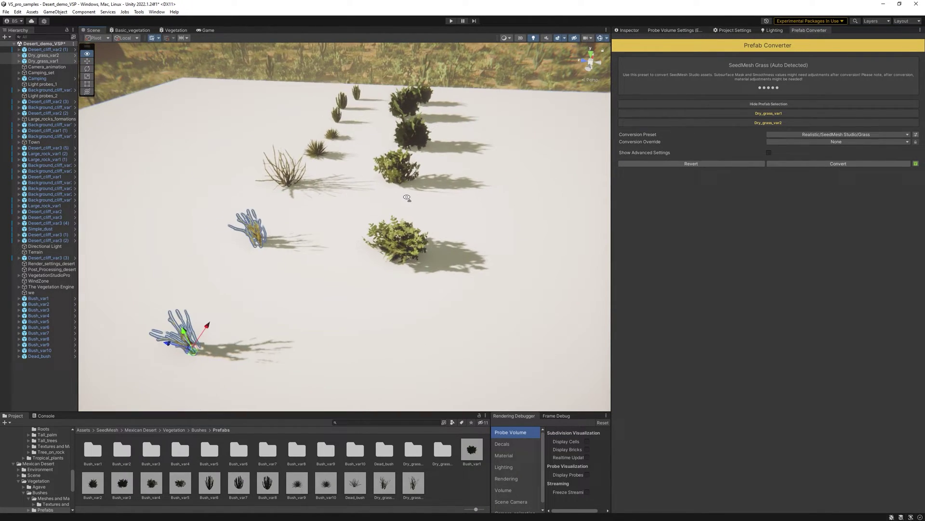
left_click(393, 257, "shift")
left_click(396, 166, "shift")
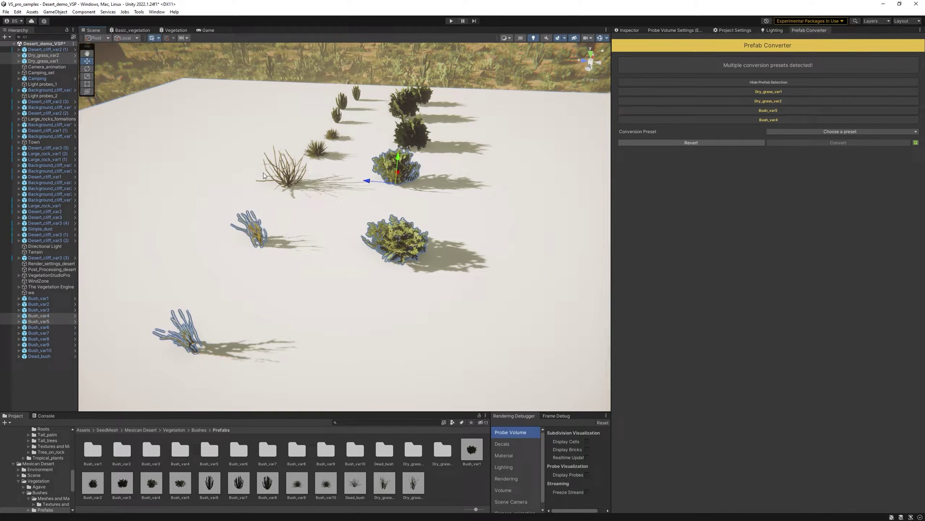
left_click(287, 178, "shift")
left_click(316, 150, "shift")
left_click(333, 134, "shift")
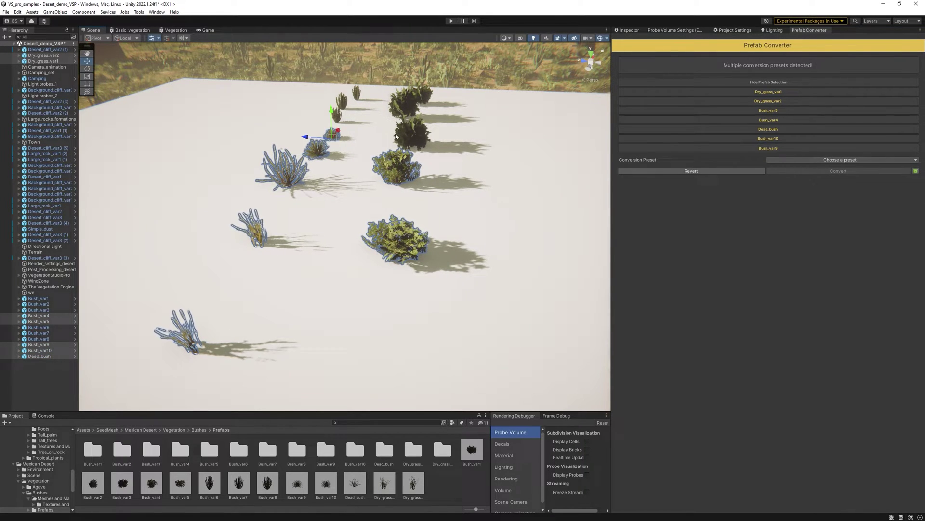
left_click(409, 139, "shift")
Extend the selection with Bush_var2, Bush_var1, Bush_var6, Bush_var7 and Bush_var8.
mouse_move(409, 138)
right_mouse_down()
mouse_move(412, 121)
mouse_move(412, 140)
right_mouse_up()
key("w")
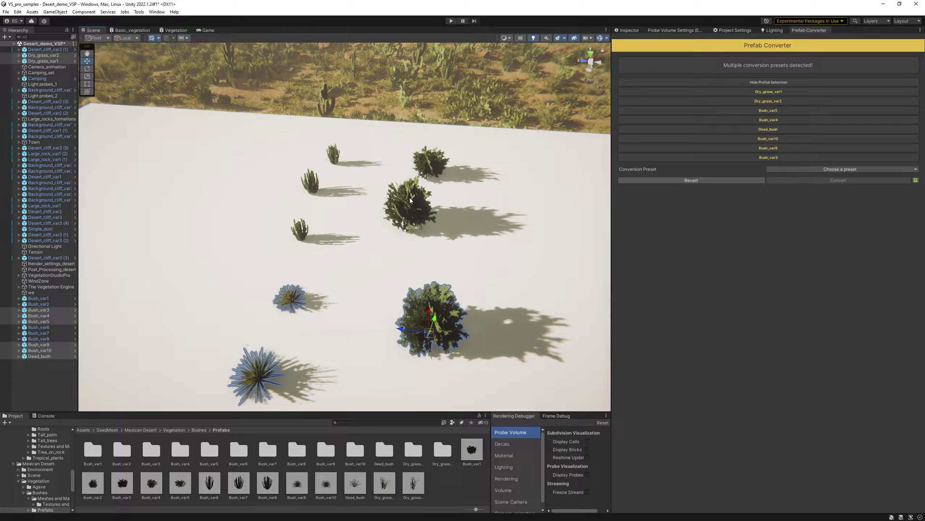
left_click(409, 203, "shift")
left_click(436, 161, "shift")
left_click(333, 155, "shift")
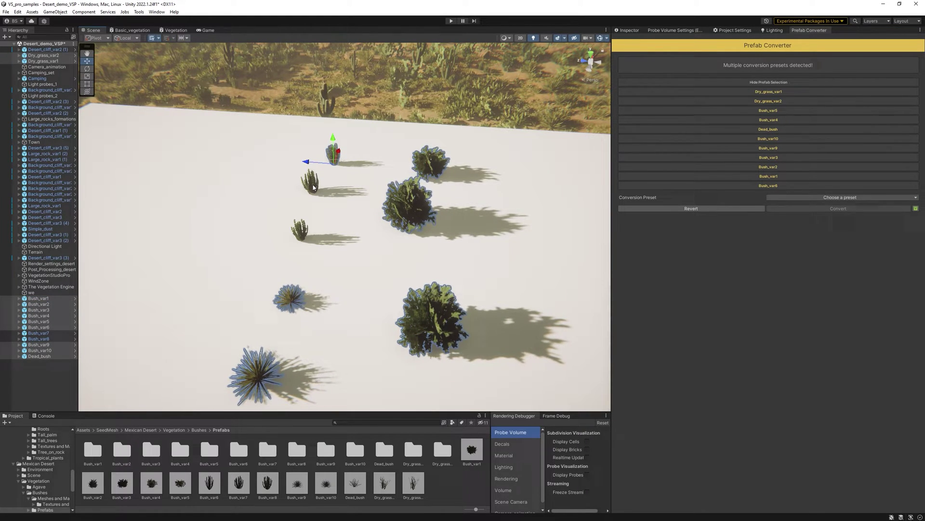
left_click(310, 183, "shift")
left_click(303, 237, "shift")
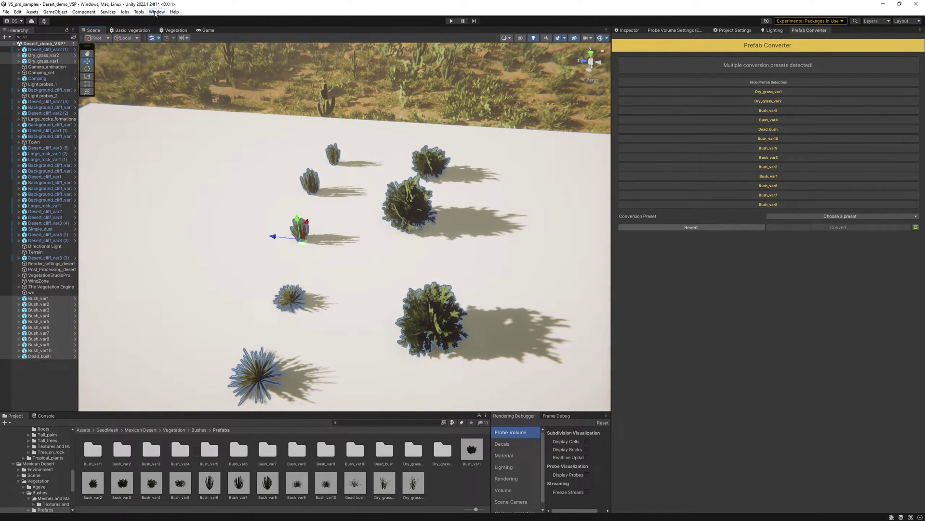
Open The Vegetation Engine's Material Manager and dock it beside the Prefab Converter.
left_click(156, 12)
mouse_move(172, 81)
mouse_move(277, 80)
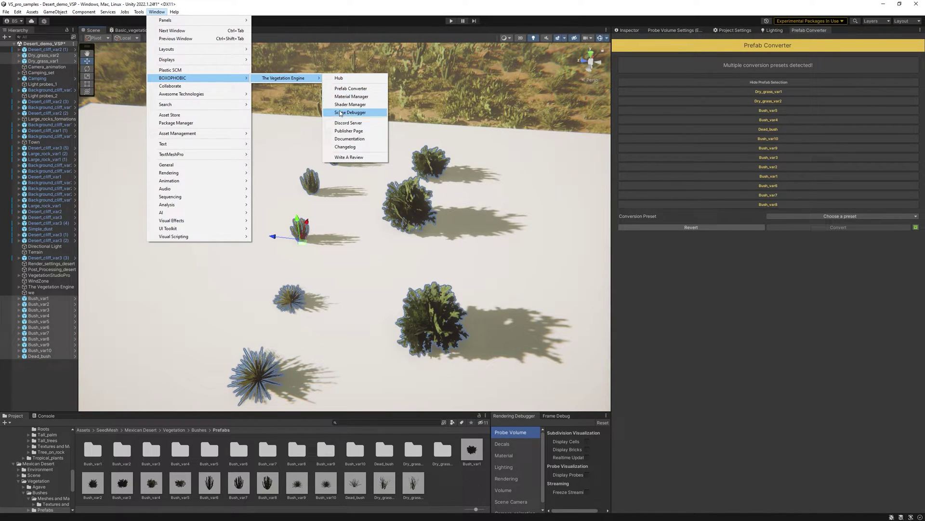
left_click(345, 97)
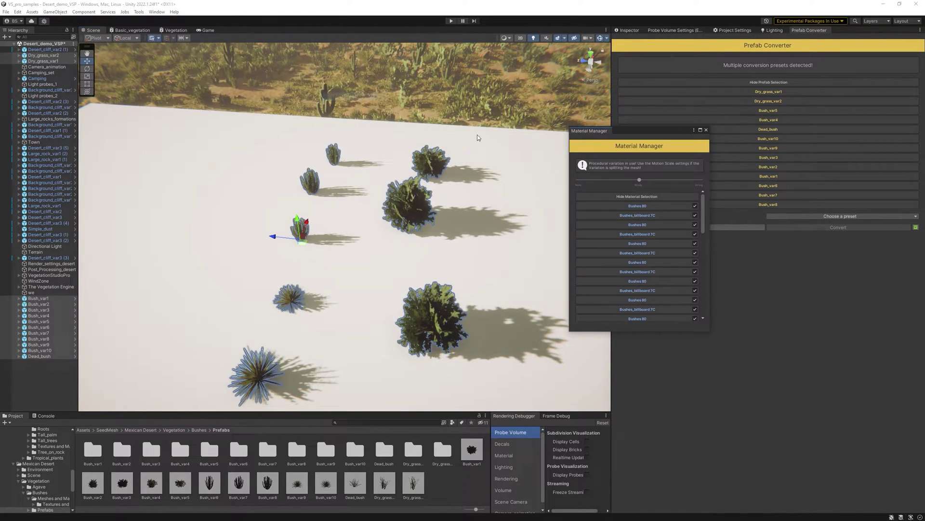
left_click_drag(592, 138, 849, 33)
Set the selected materials' Motion Bending to 0.764 with speed 3, and Motion Flutter to 0.478 with variation 0.466.
scroll(742, 411, "down", 3)
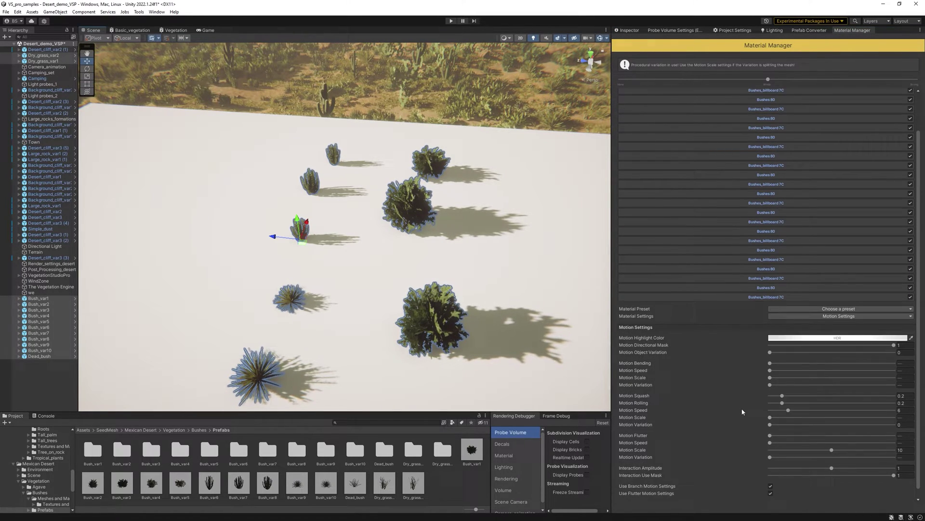
right_click_drag(409, 205, 407, 164)
left_click_drag(770, 353, 817, 354)
left_click_drag(770, 428, 773, 448)
left_click_drag(770, 361, 778, 367)
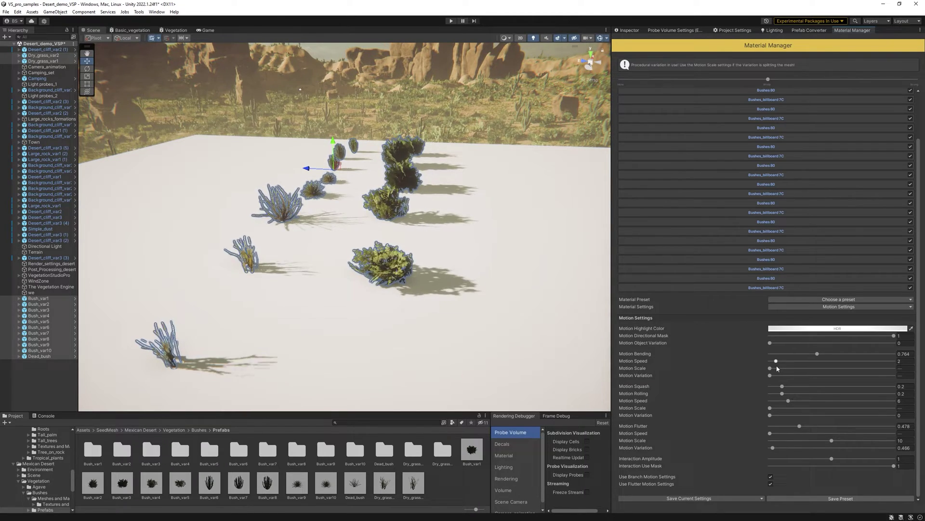
right_click_drag(475, 246, 396, 248)
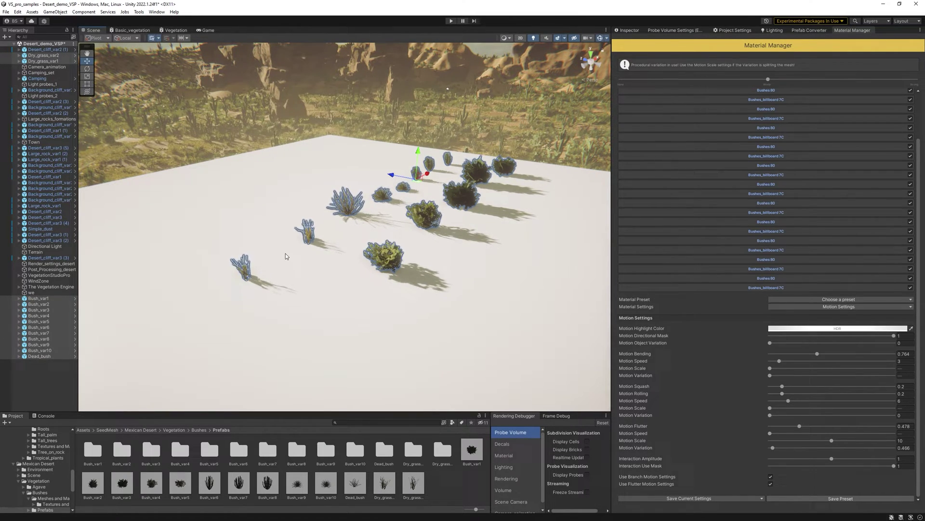
Inspect VegetationSystemPro's settings, refresh the prefab of its Large_rock_var2 vegetation item and look over the desert vegetation.
key("w")
right_click_drag(285, 253, 320, 212)
left_click(19, 287)
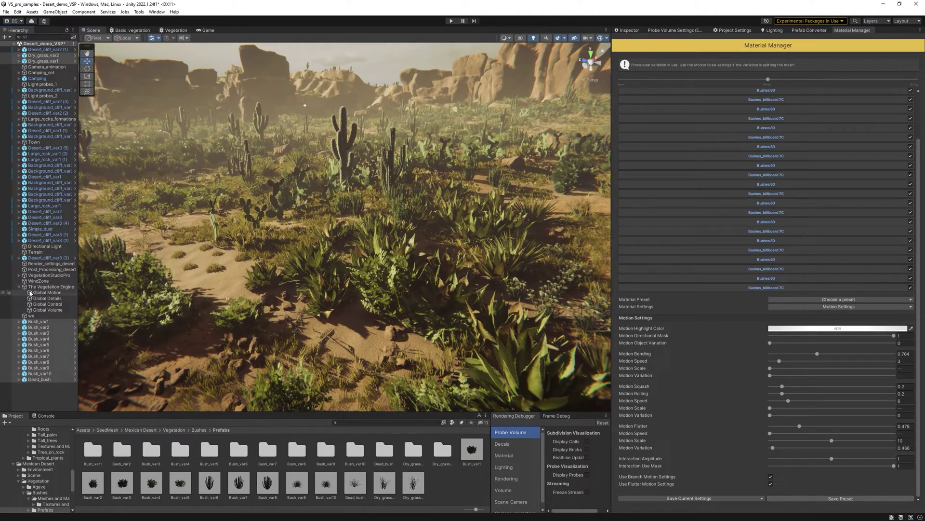
left_click(18, 287)
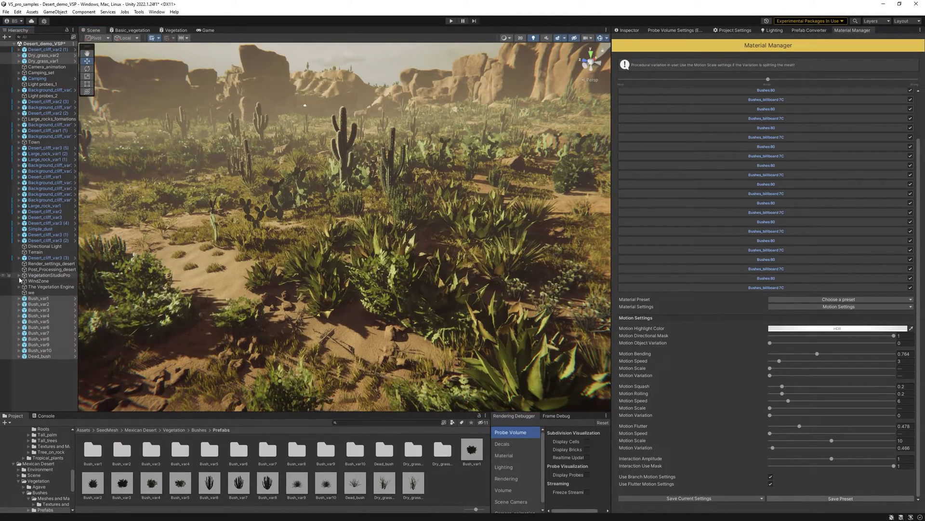
left_click(18, 275)
left_click(54, 281)
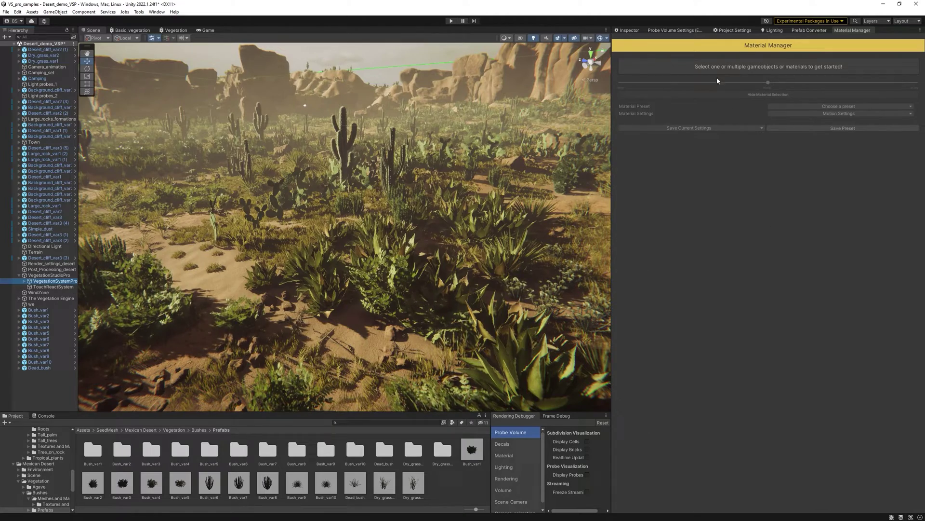
left_click(628, 30)
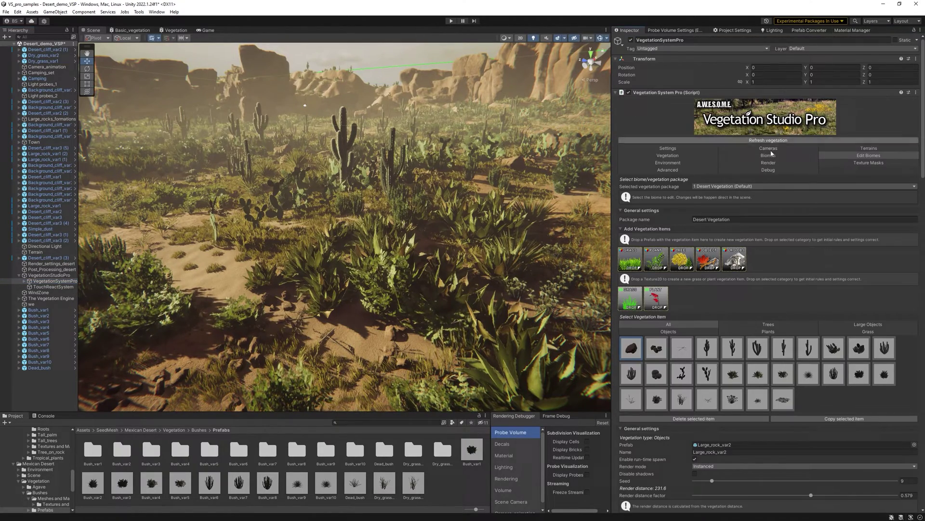
scroll(771, 409, "down", 5)
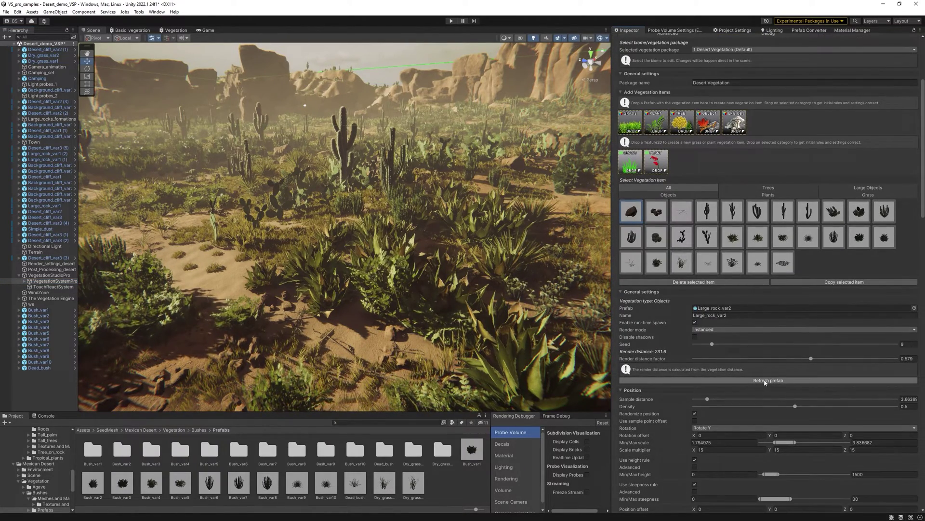
left_click(765, 380)
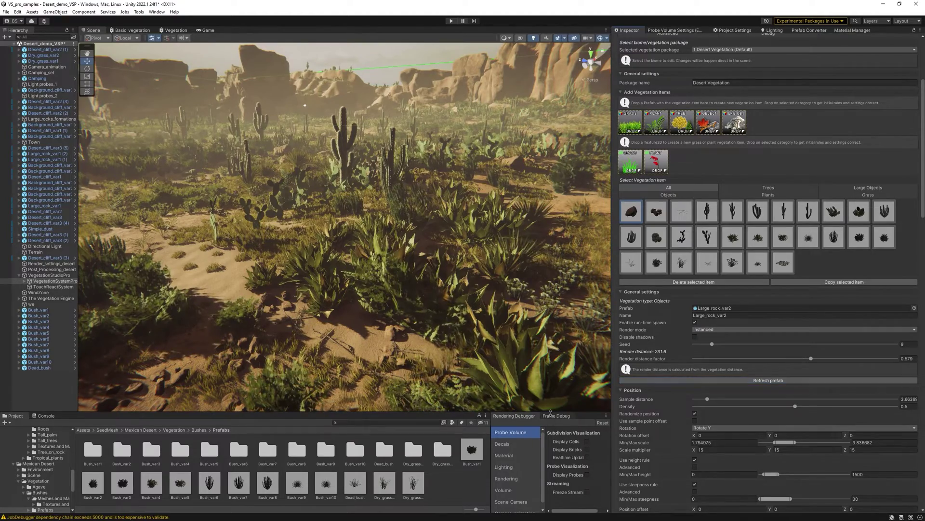
right_click_drag(413, 286, 365, 186)
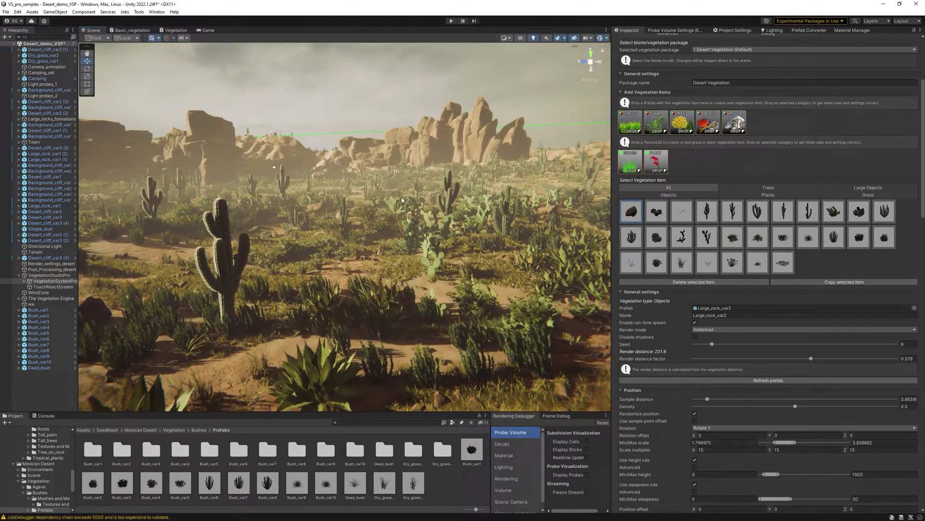
right_click_drag(401, 200, 109, 195)
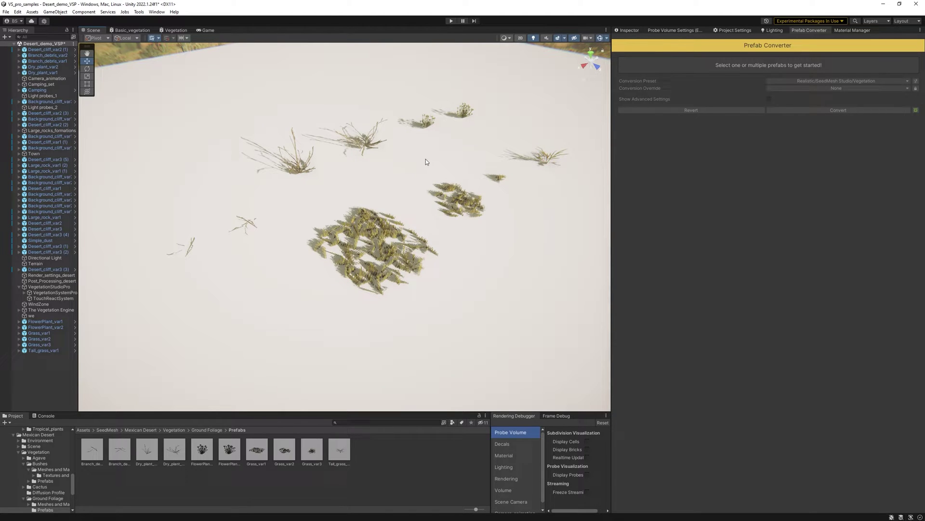
Convert Branch_debris_var2 and Branch_debris_var1 together with the Realistic/SeedMesh Studio/Vegetation preset.
left_click_drag(510, 160, 410, 162, "alt")
right_click_drag(421, 164, 398, 188)
key("w")
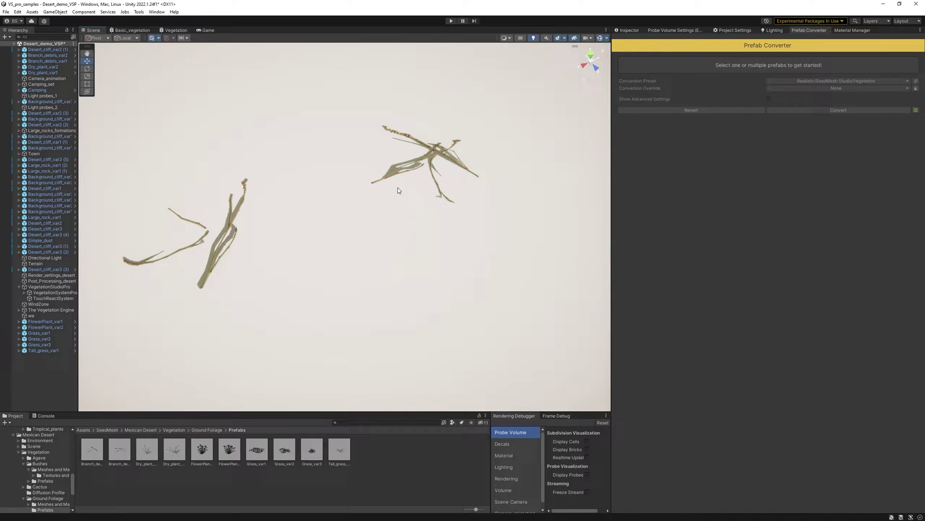
left_click_drag(449, 147, 462, 173, "alt")
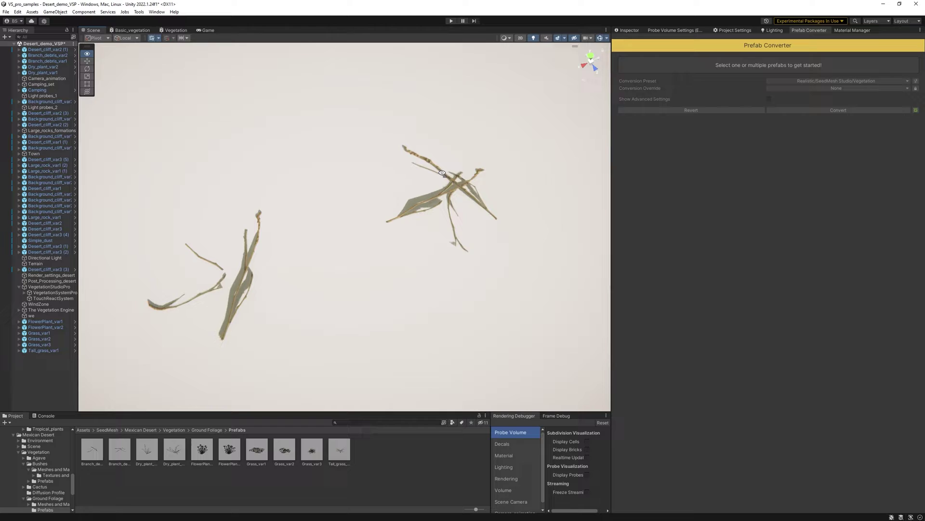
scroll(463, 175, "up", 2)
left_click(477, 177)
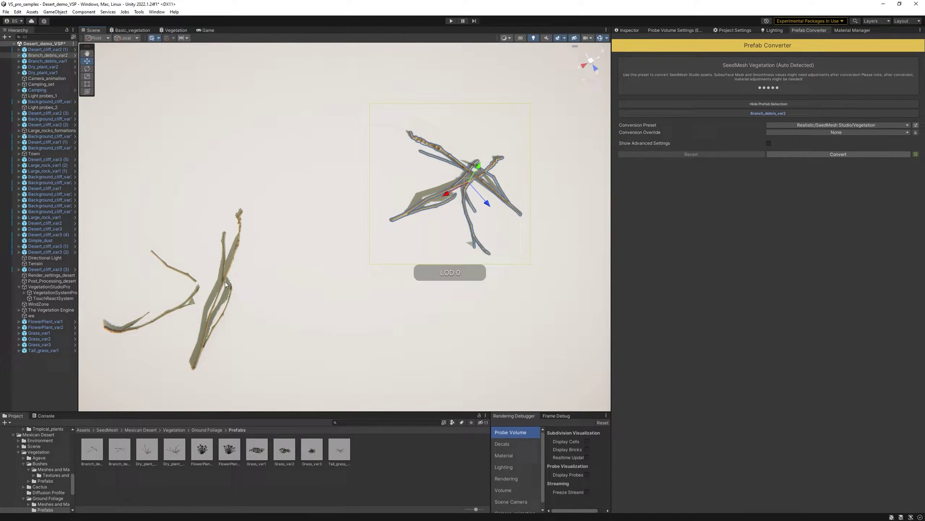
left_click(223, 282, "shift")
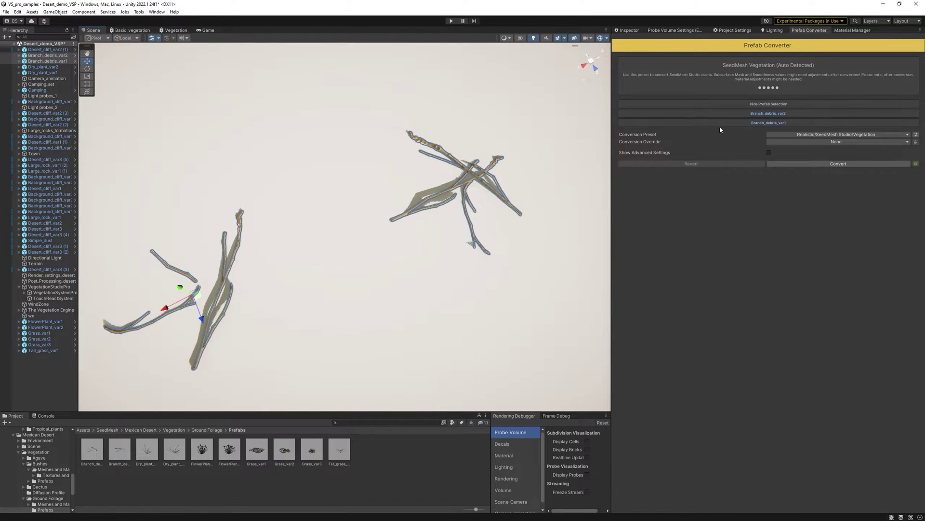
left_click(831, 165)
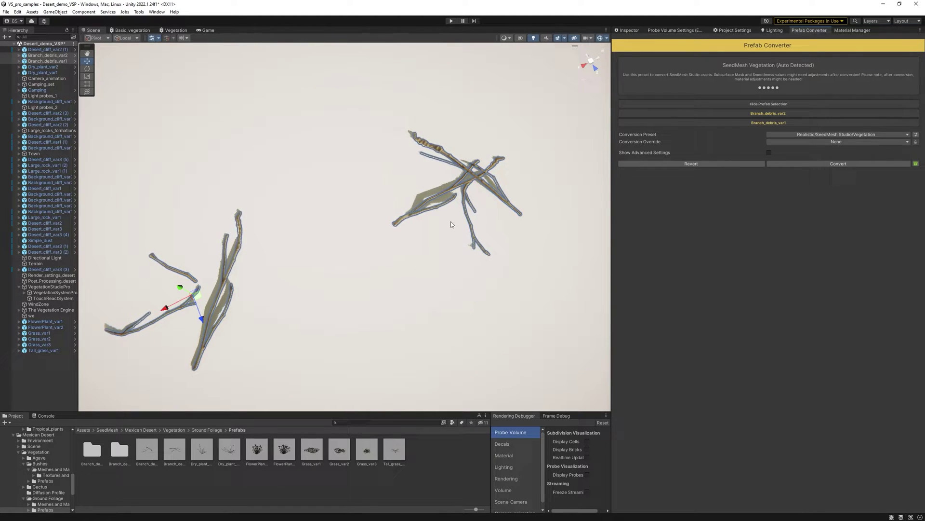
Change the shader of Branch_debris_var2's LOD0 material to The Vegetation Engine's default Prop Standard Lit.
key("w")
key("d")
right_click_drag(452, 224, 452, 201)
left_click(331, 152)
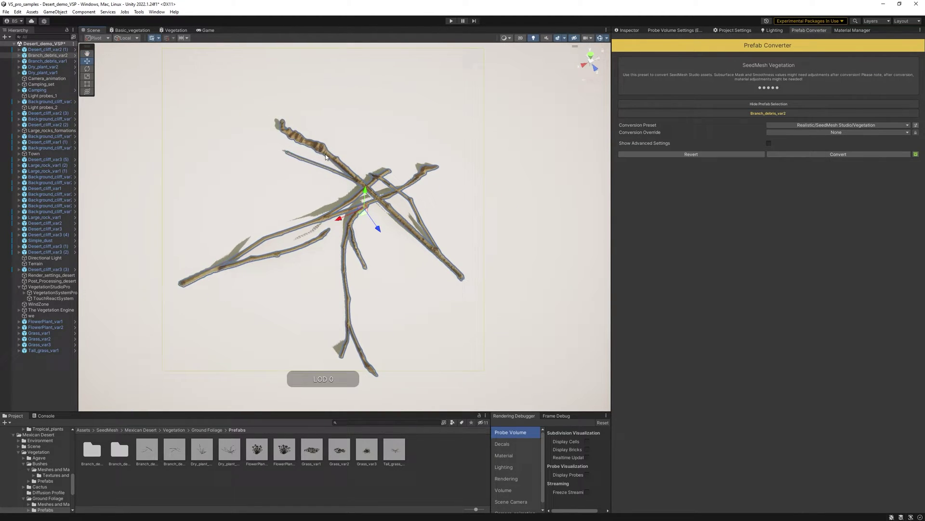
left_click(328, 155)
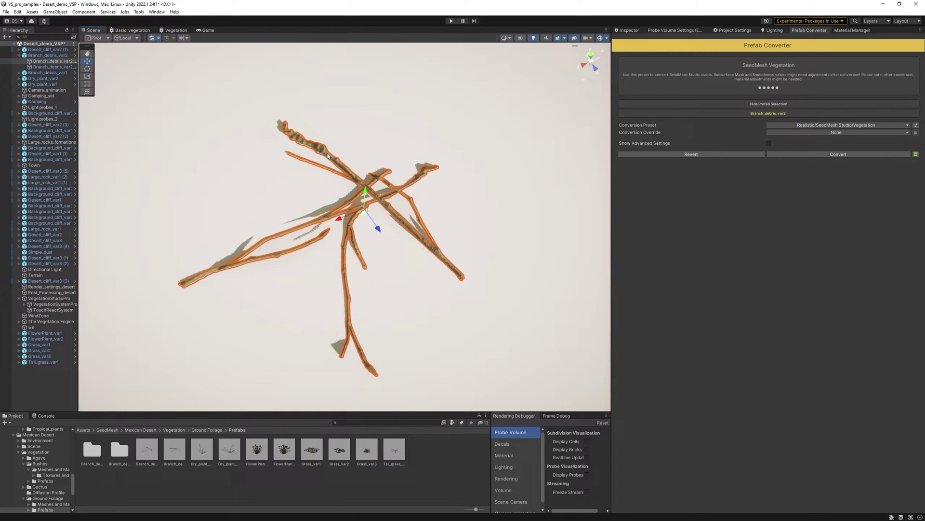
left_click(632, 31)
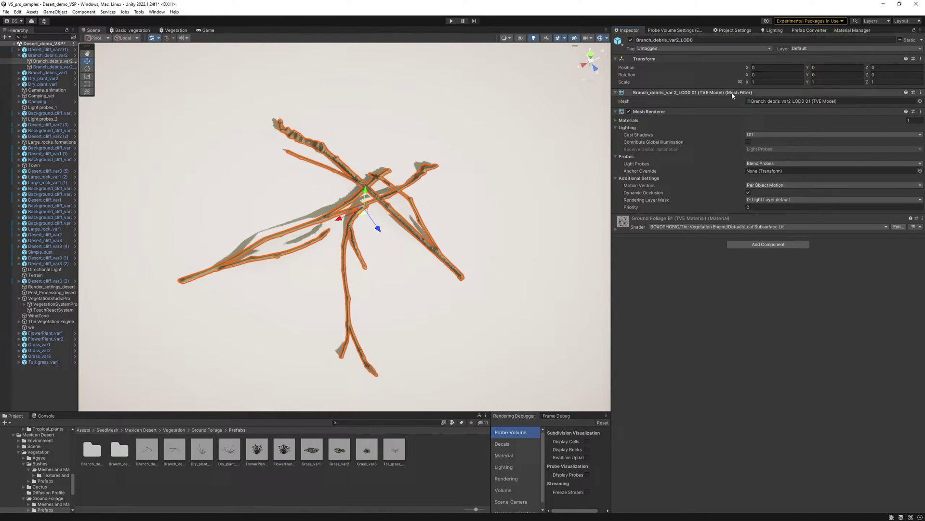
left_click(717, 227)
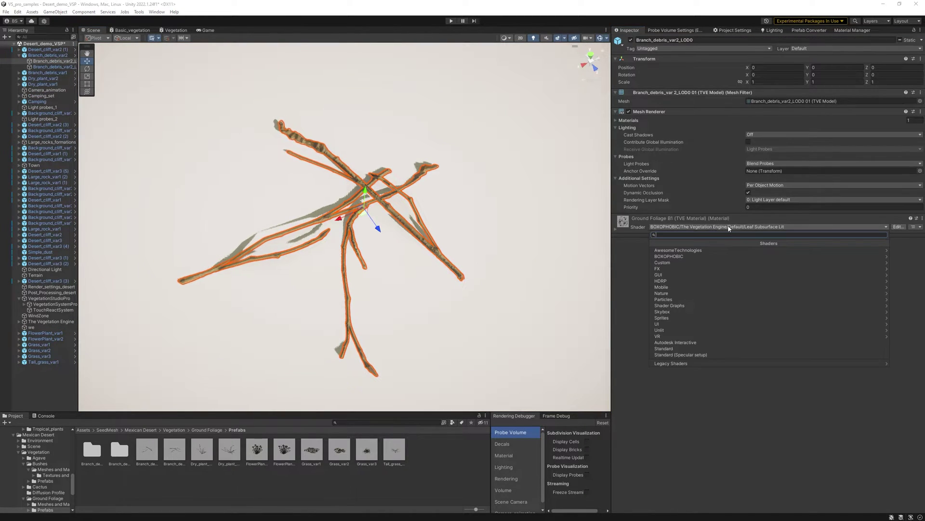
left_click(668, 256)
left_click(662, 250)
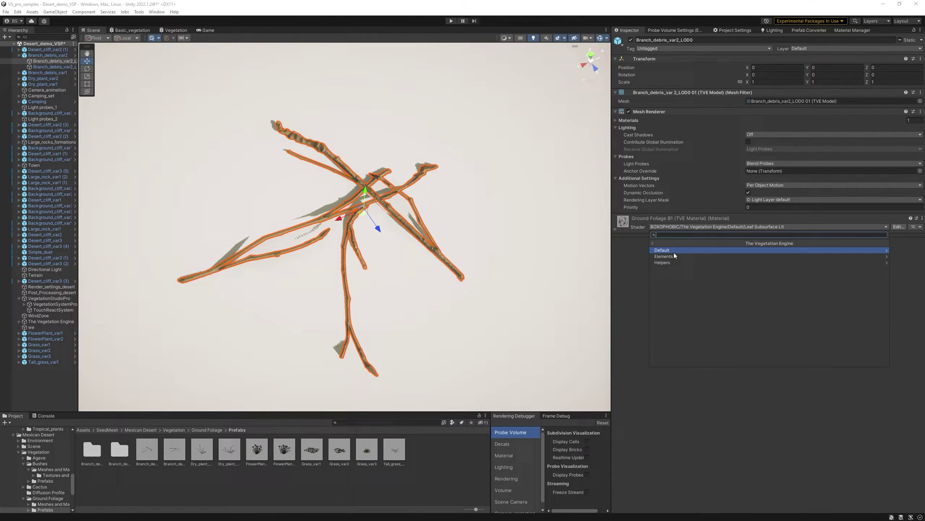
left_click(676, 252)
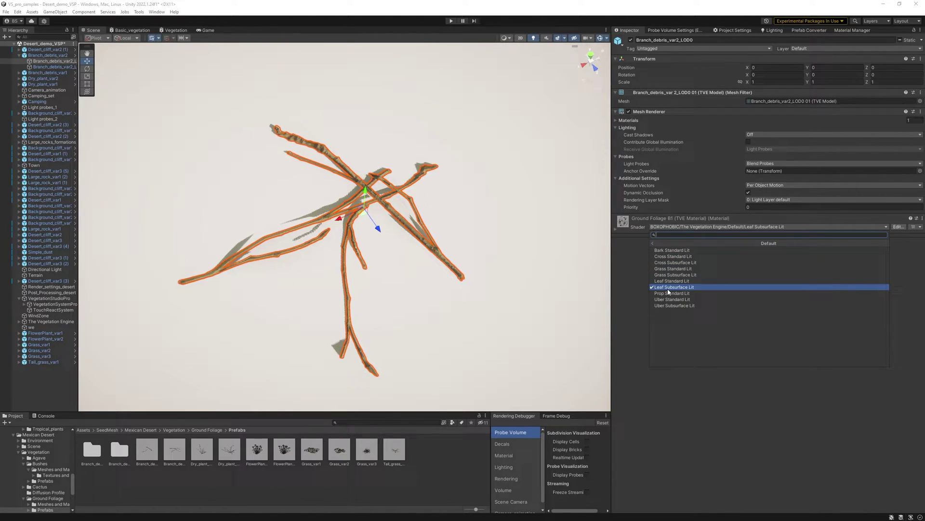
left_click(672, 293)
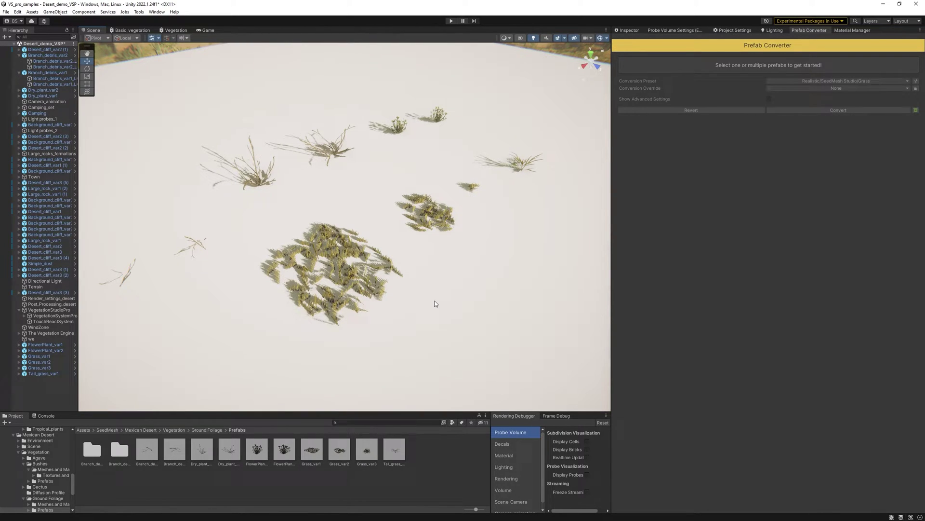
Check which conversion preset is auto-detected for the dry plant, flower plant, grass and tall grass prefabs.
left_click(258, 183)
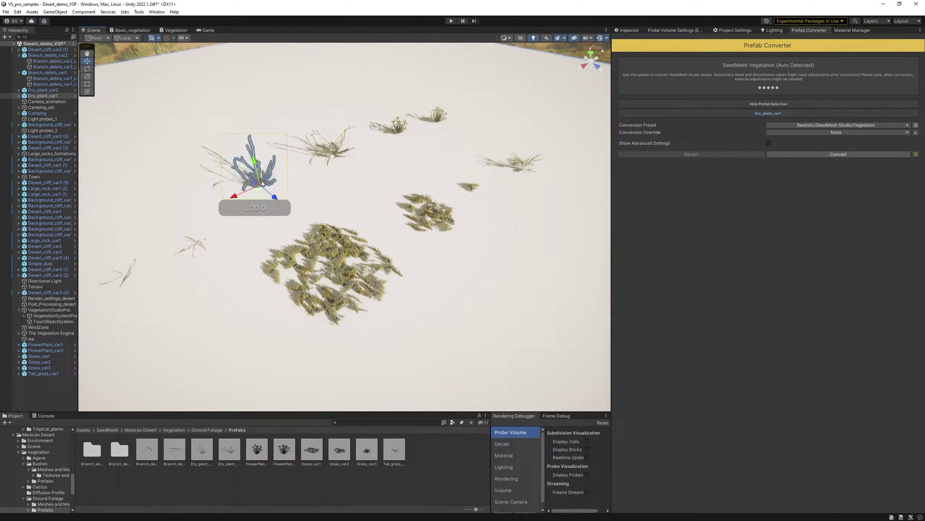
left_click(339, 151)
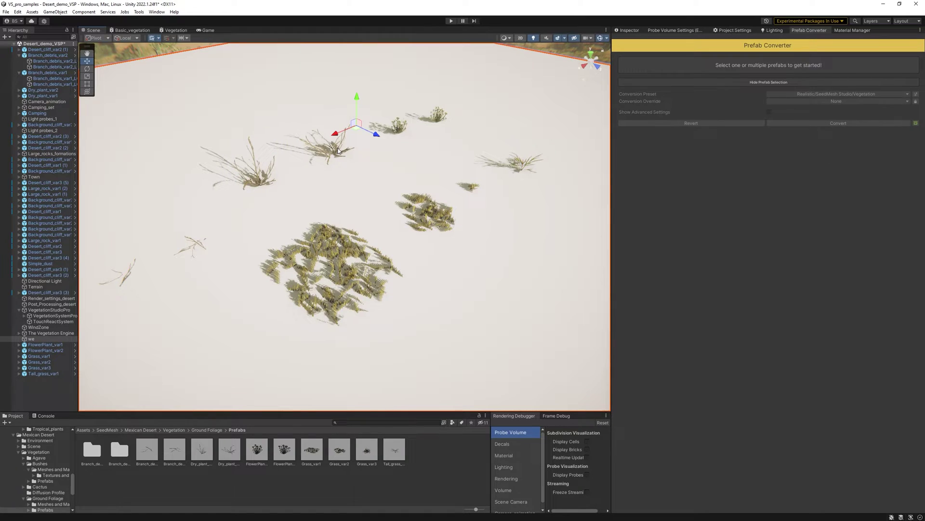
left_click(400, 126)
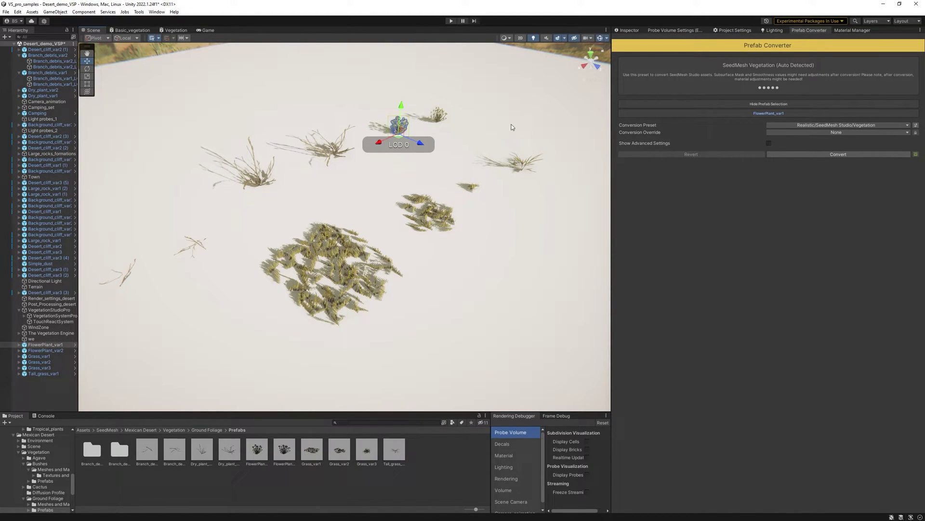
left_click(336, 254)
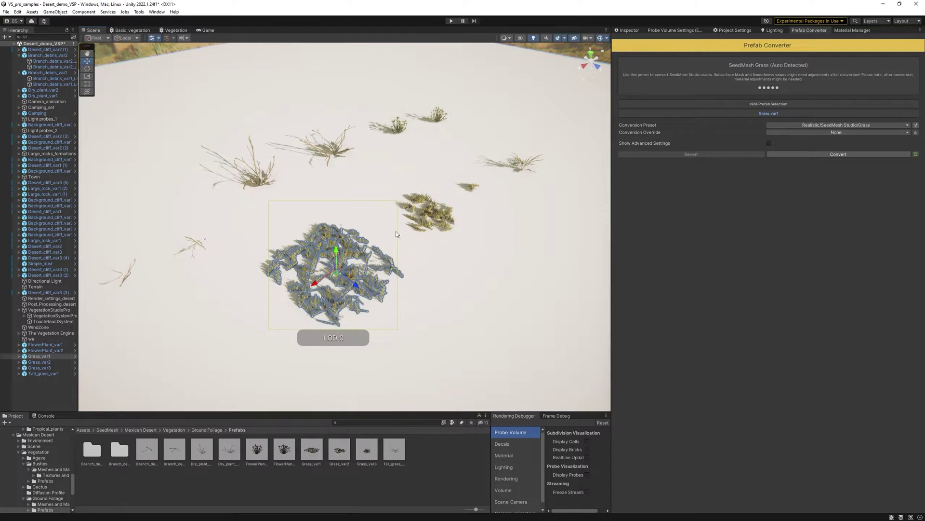
left_click(428, 215)
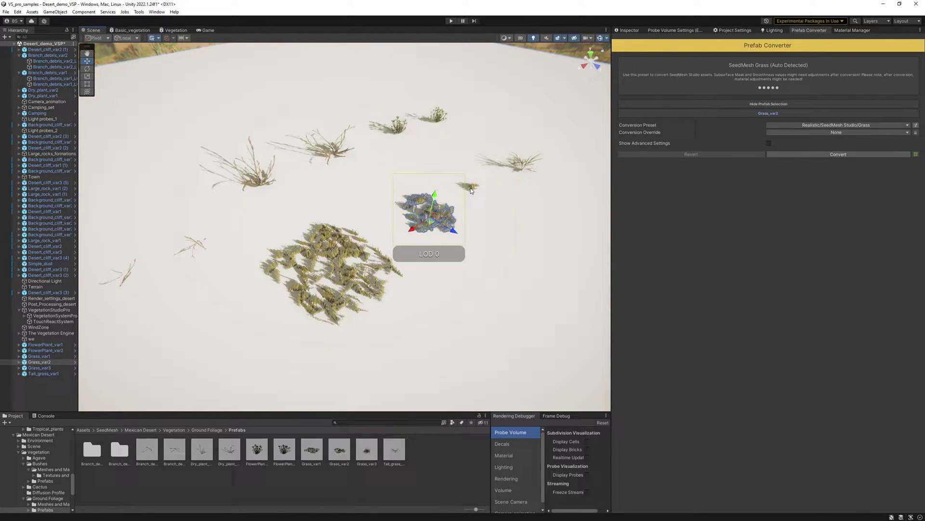
left_click(520, 160)
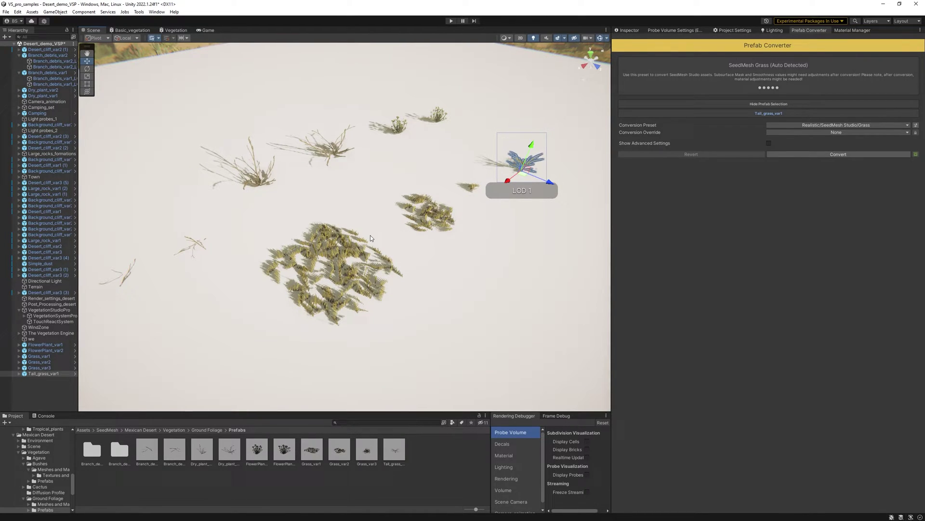
Convert Grass_var1, Grass_var2, Grass_var3 and Tall_grass_var1 as one group with the Realistic/SeedMesh Studio/Grass preset.
left_click(348, 256)
left_click(428, 215, "shift")
left_click(472, 186, "shift")
left_click(498, 171, "shift")
left_click(523, 162, "shift")
left_click(535, 120, "shift")
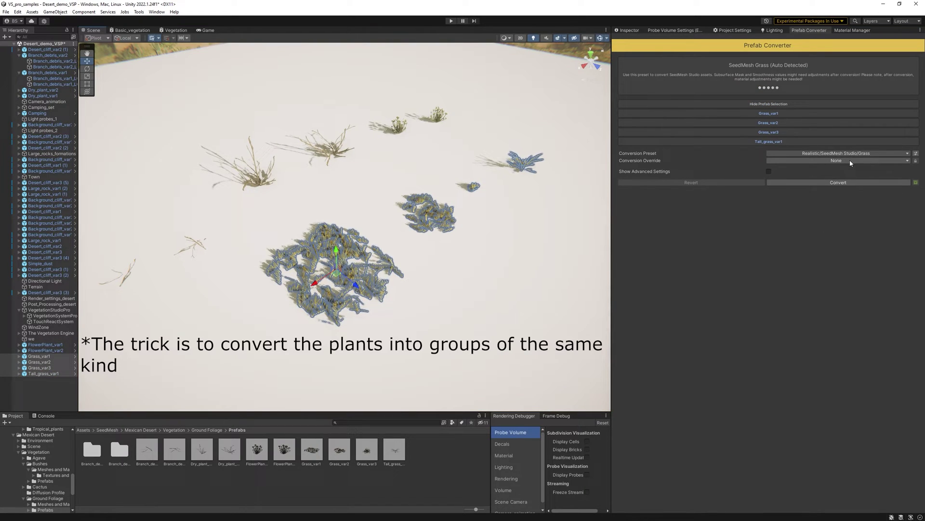
left_click(844, 182)
Convert Dry_plant_var1, Dry_plant_var2, FlowerPlant_var1 and FlowerPlant_var2 as one group with the Realistic/SeedMesh Studio/Vegetation preset.
right_click_drag(484, 162, 467, 162)
left_click(233, 264)
left_click(383, 234, "shift")
left_click(496, 201, "shift")
left_click(567, 187, "shift")
left_click(839, 182)
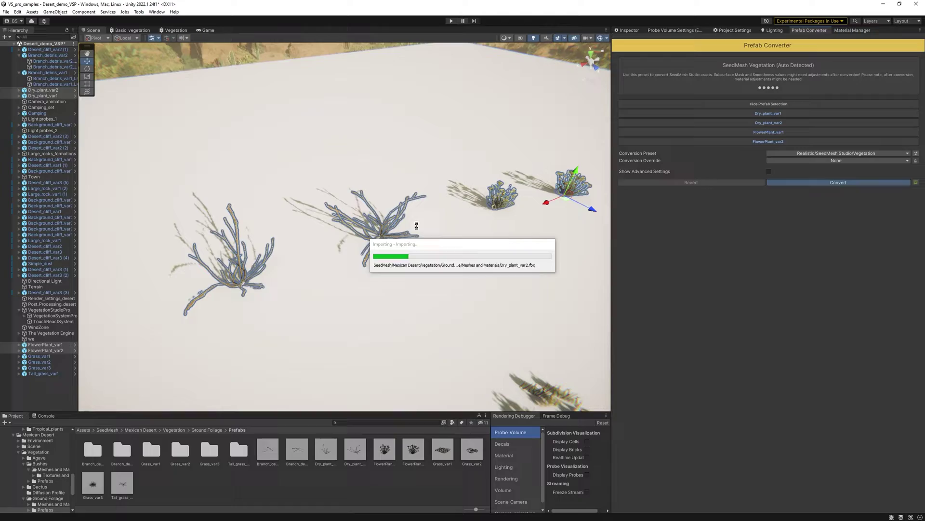
Refresh the prefab of VegetationSystemPro's Large_rock_var2 item and look over the updated ground foliage in the desert.
right_click_drag(416, 225, 3, 180)
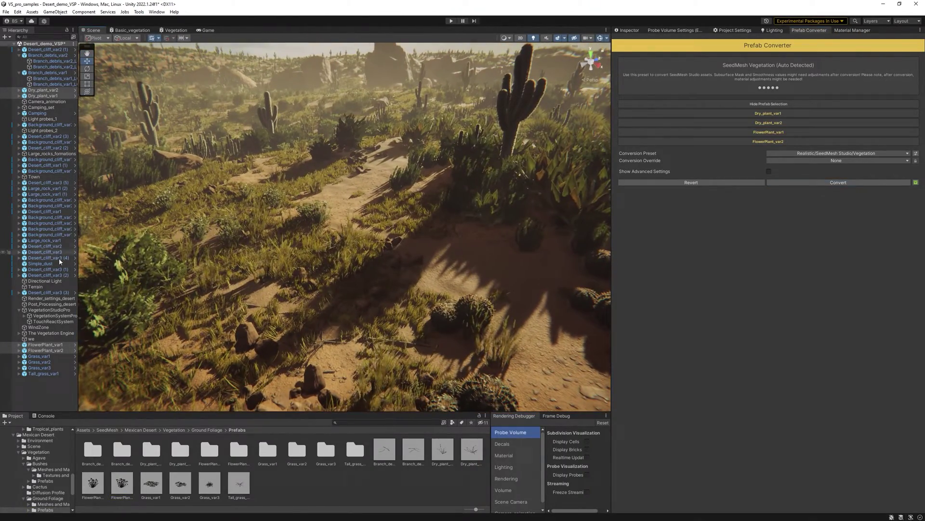
left_click(53, 315)
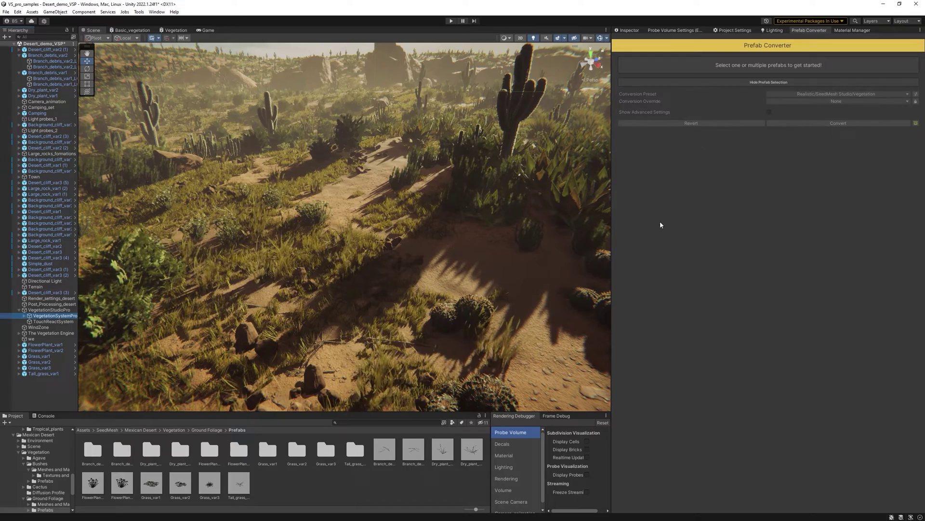
left_click(623, 32)
scroll(769, 326, "down", 4)
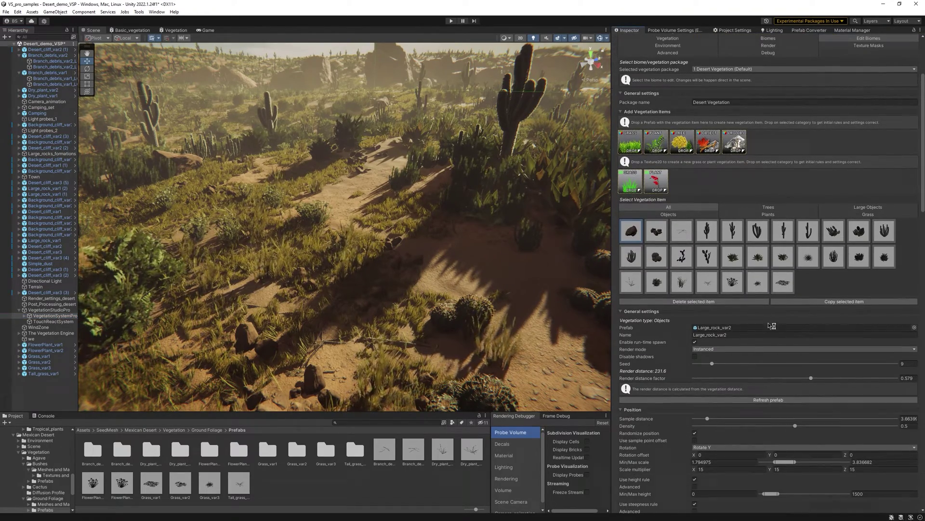
left_click(759, 400)
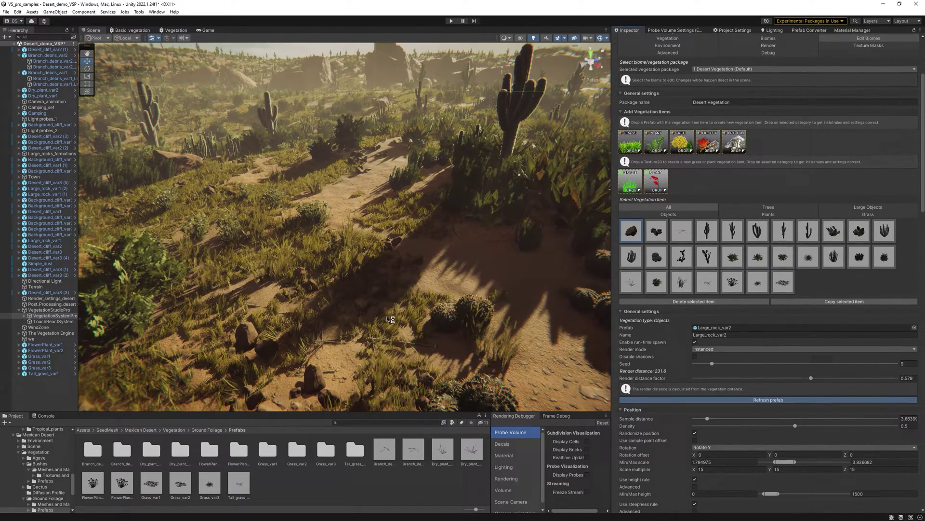
right_click_drag(424, 294, 403, 291)
key("w")
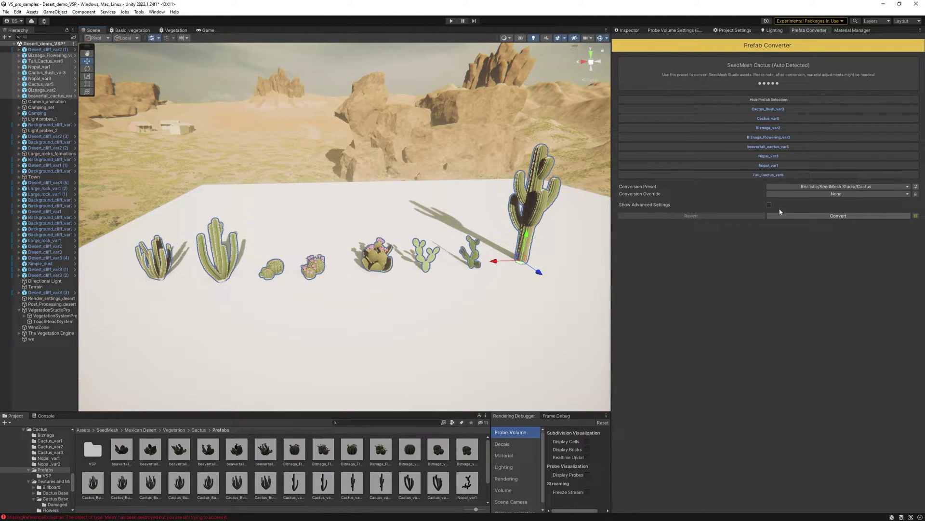
Try converting the eight selected cactus prefabs with the Realistic/SeedMesh Studio/Cactus preset and revert the conversion.
left_click(826, 216)
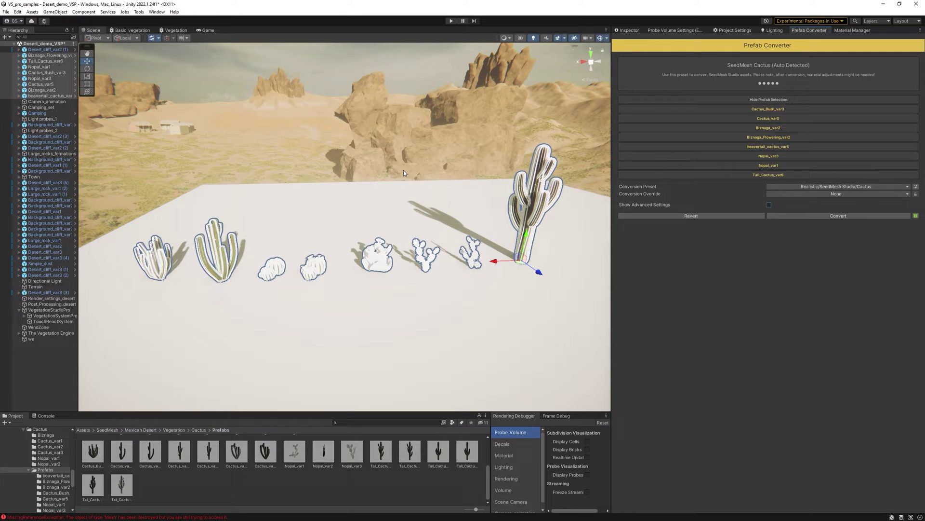
left_click(689, 216)
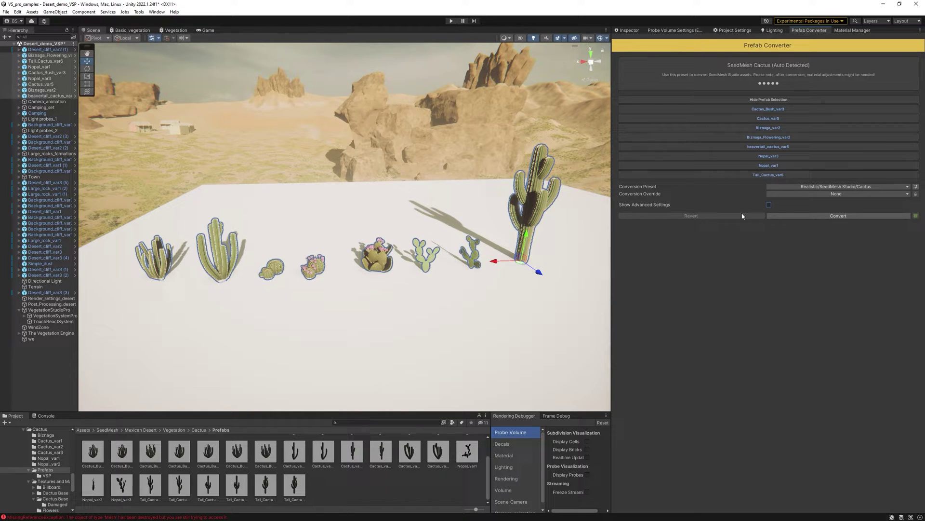
Show the advanced conversion settings and set the cacti's Flutter, Branch and Height Mask Procedural to Constant Black.
left_click(769, 205)
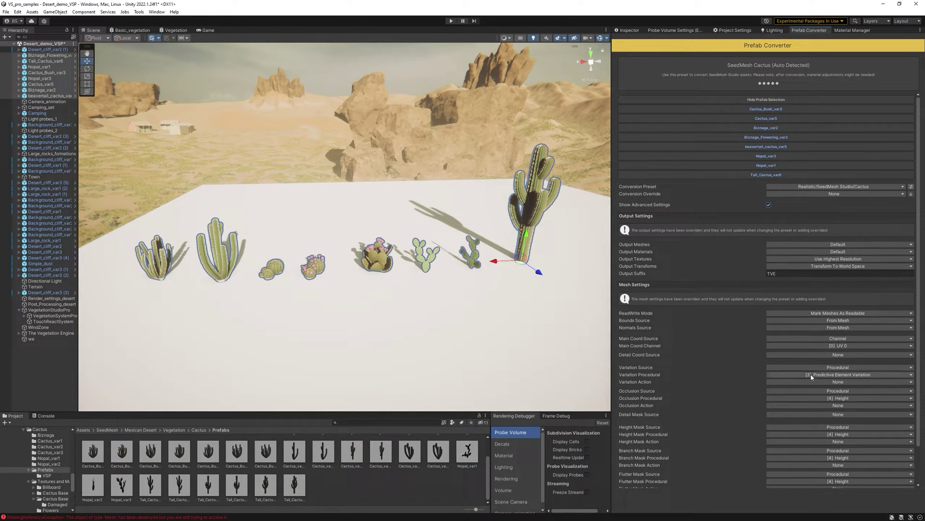
scroll(810, 472, "down", 3)
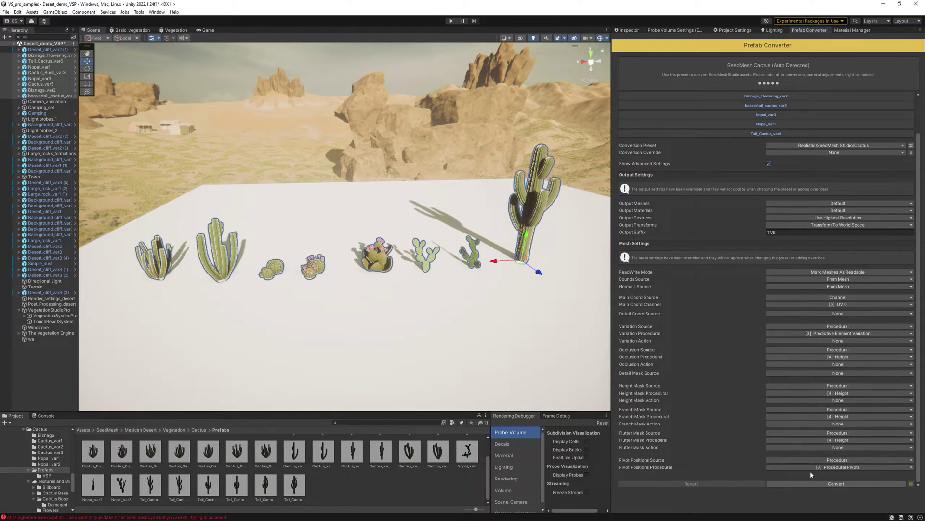
left_click(842, 440)
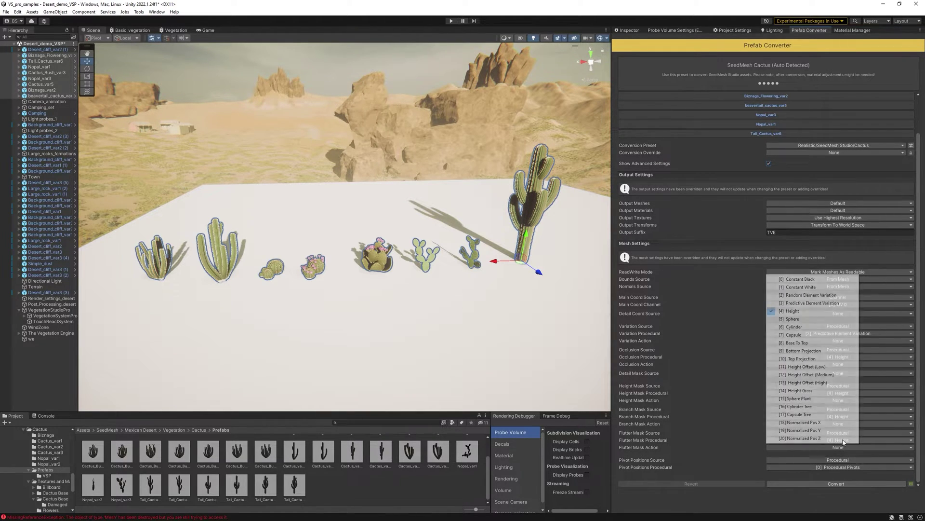
left_click(802, 282)
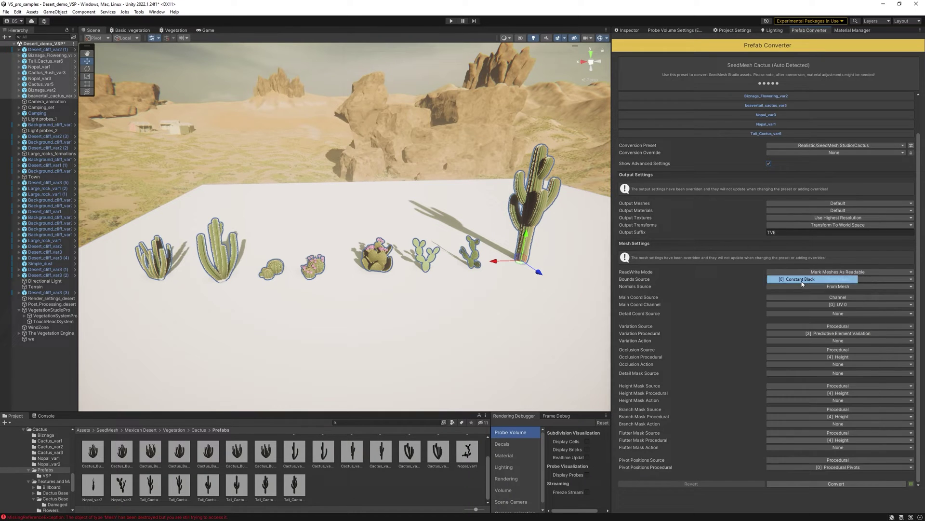
left_click(841, 417)
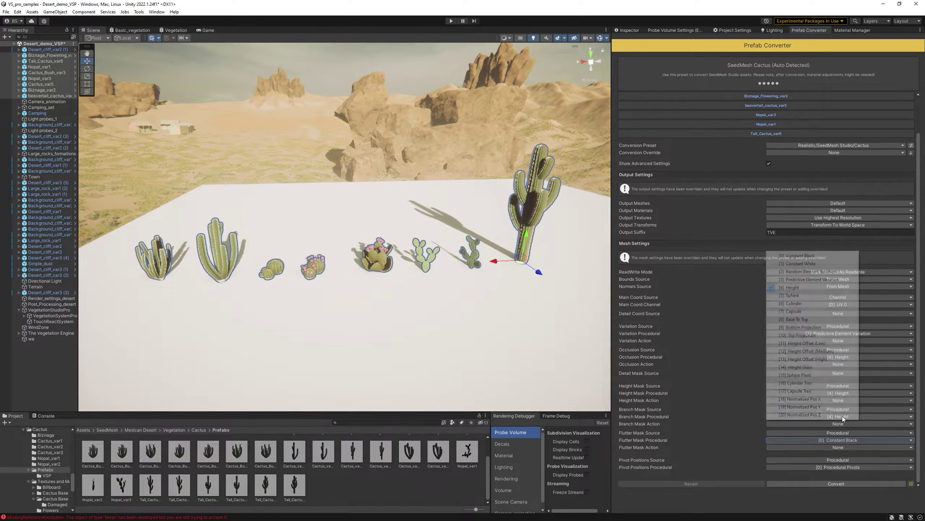
left_click(800, 256)
left_click(838, 393)
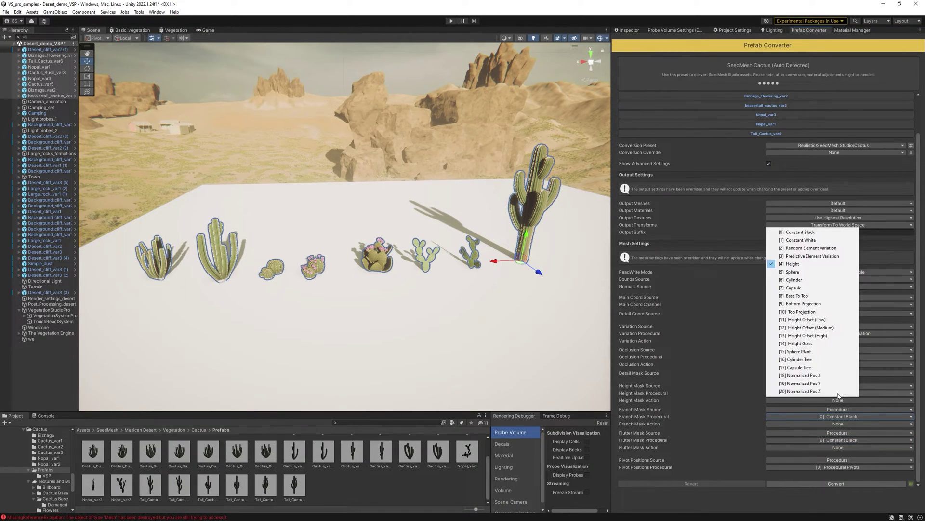
left_click(797, 234)
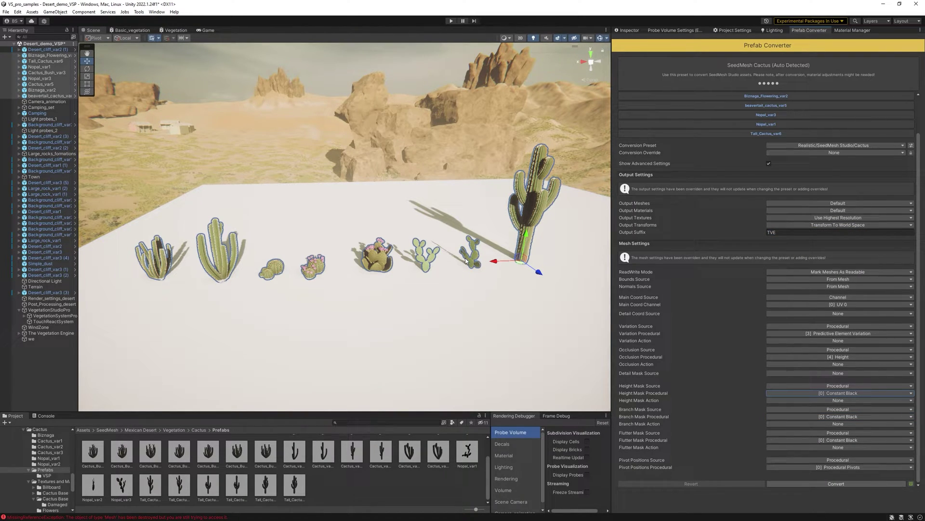
right_click_drag(438, 199, 461, 214)
key("w")
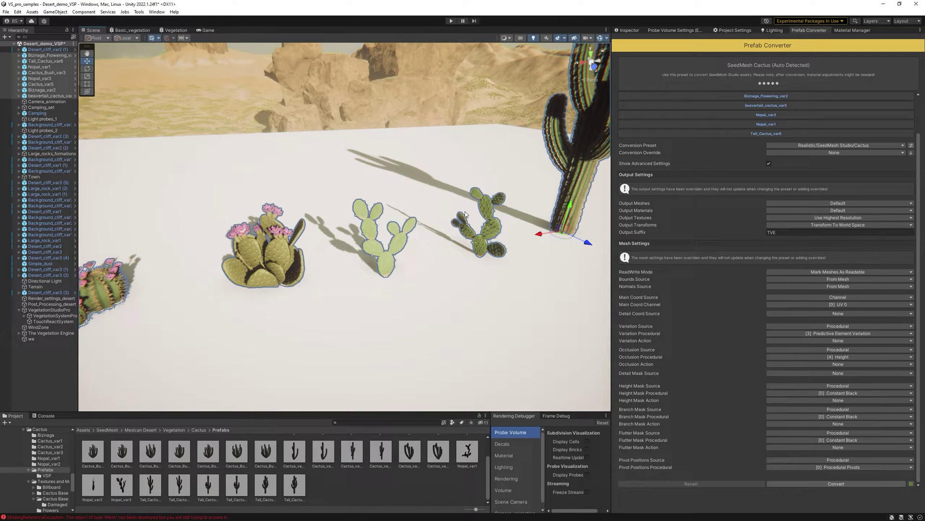
Convert beavertail_cactus_var5, Nopal_var3 and Nopal_var1 together with the Realistic/SeedMesh Studio/Vegetation preset.
left_click(289, 257)
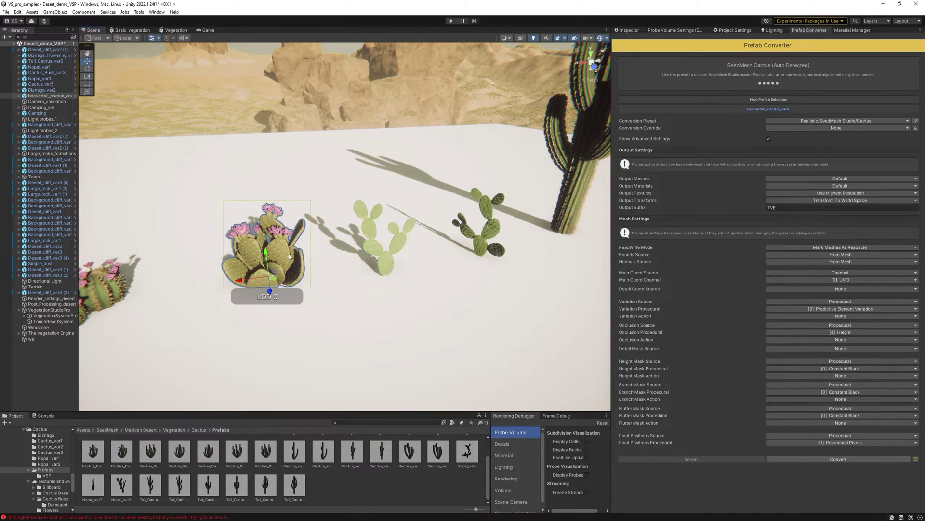
left_click(377, 243, "shift")
left_click(466, 234, "shift")
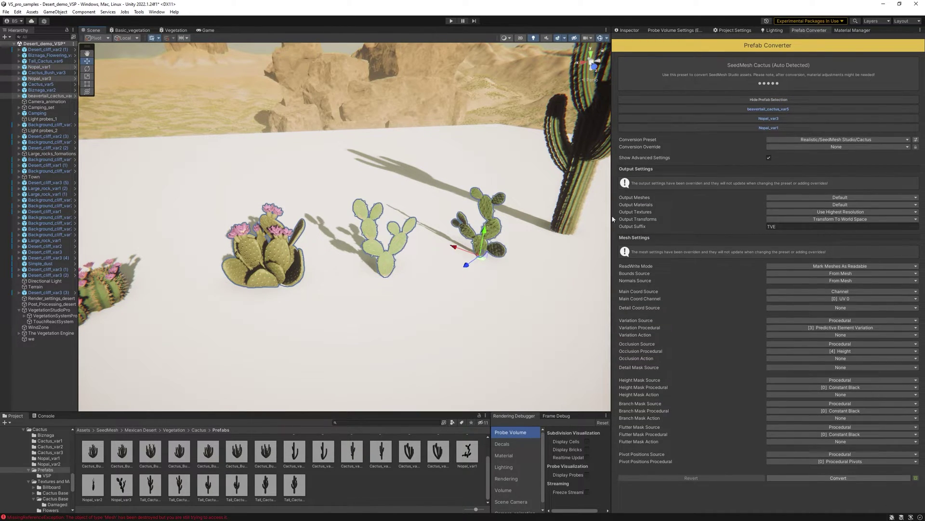
left_click(837, 146)
mouse_move(804, 185)
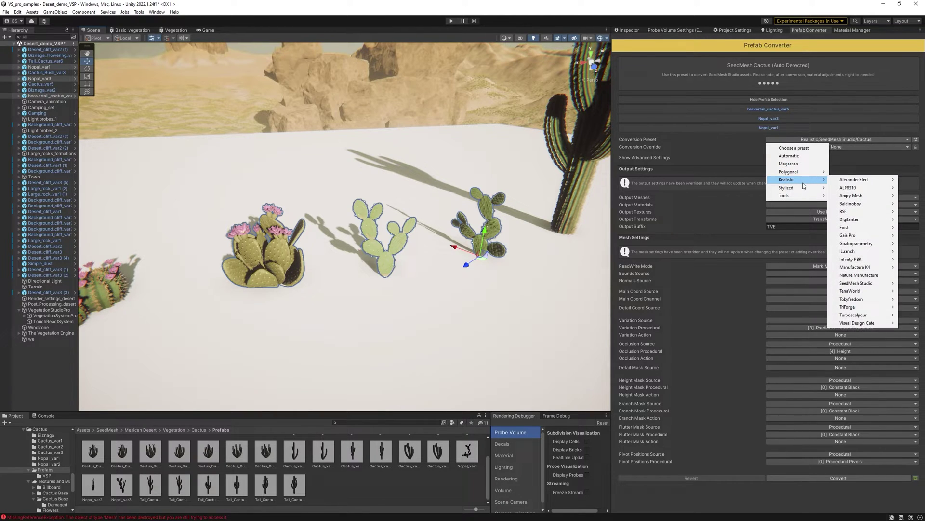
mouse_move(856, 283)
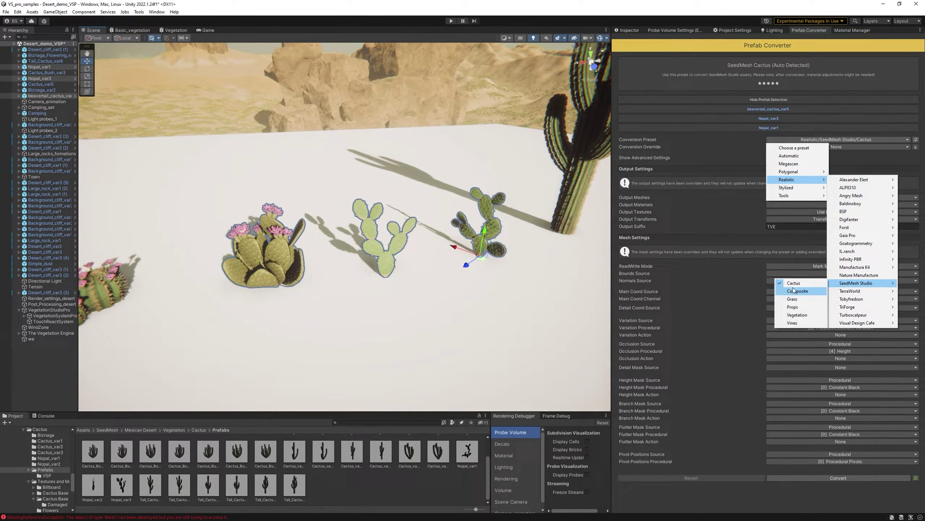
left_click(798, 315)
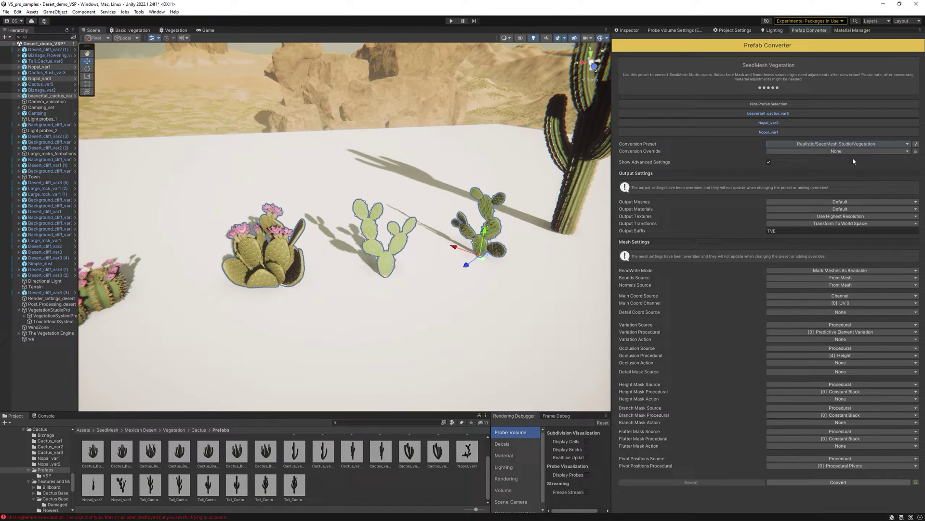
left_click(829, 484)
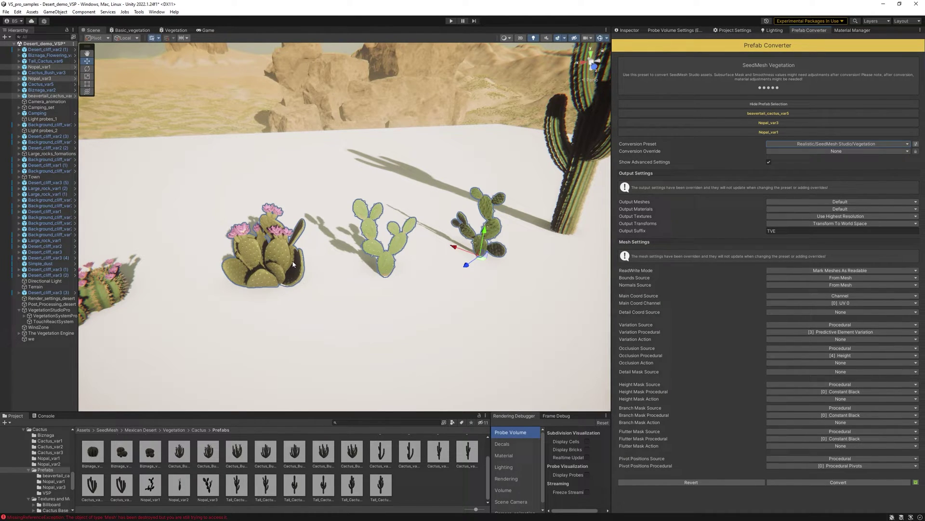
Convert Tall_Cactus_var6, Biznaga_Flowering_var2, Biznaga_var2, Cactus_var5 and Cactus_Bush_var3 together with the Realistic/SeedMesh Studio/Cactus preset.
key("s")
mouse_move(337, 242)
right_mouse_down()
mouse_move(322, 235)
mouse_move(329, 231)
right_mouse_up()
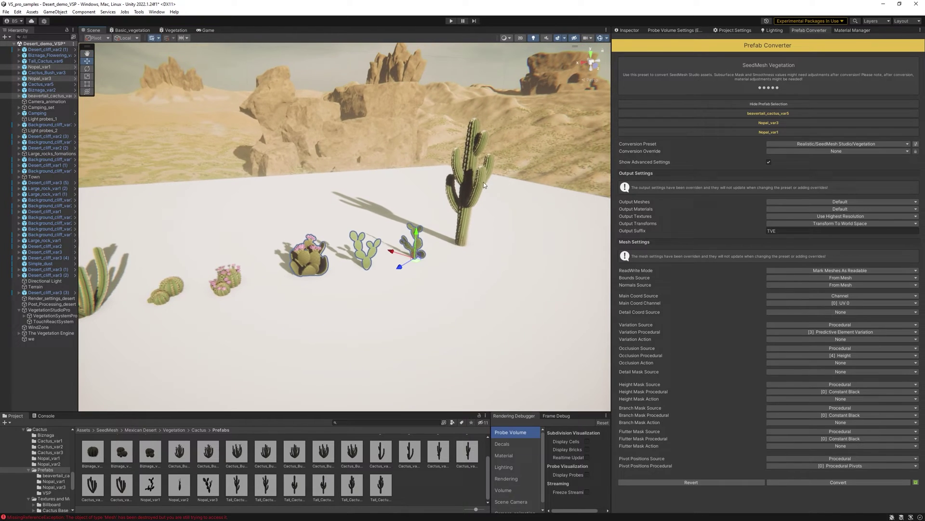
left_click(470, 176)
key("w")
right_click_drag(493, 179, 322, 236)
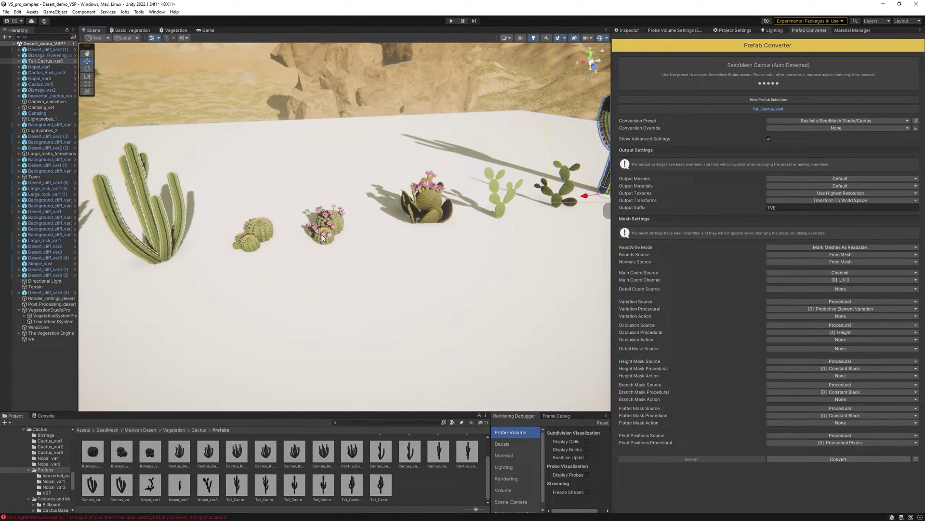
left_click(322, 235, "shift")
left_click(250, 235, "shift")
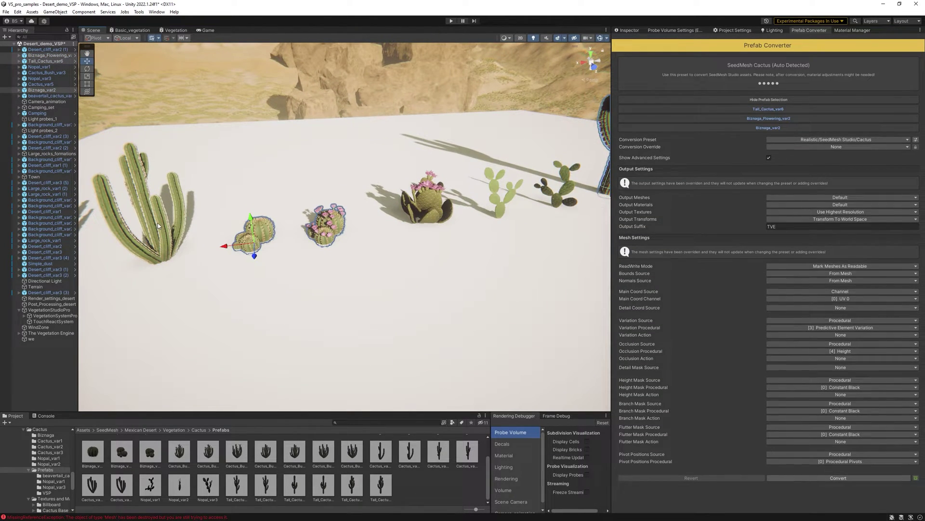
left_click(157, 222, "shift")
left_click_drag(157, 223, 268, 232, "alt")
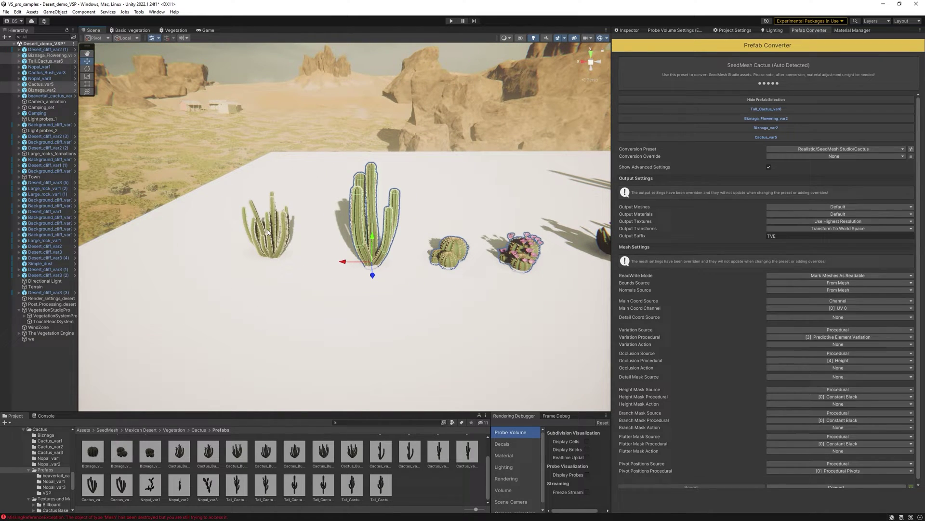
left_click(267, 232, "shift")
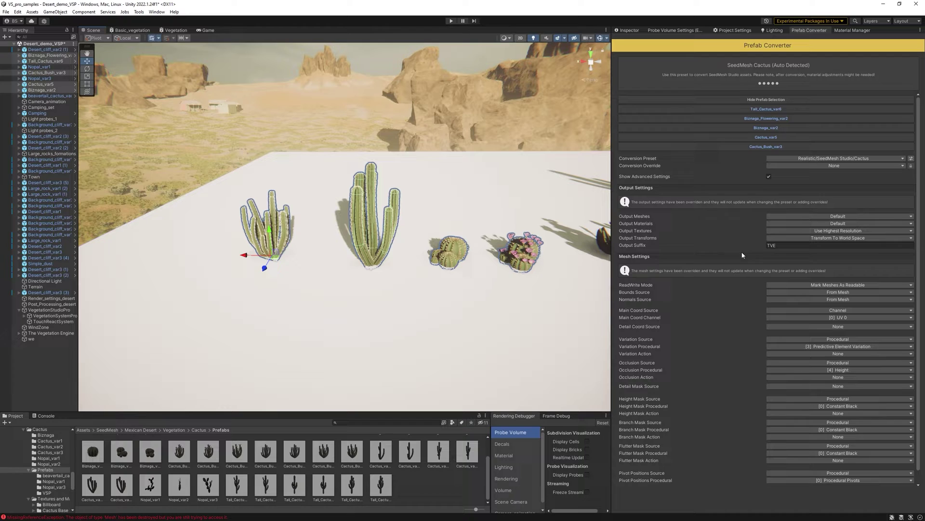
scroll(834, 480, "down", 1)
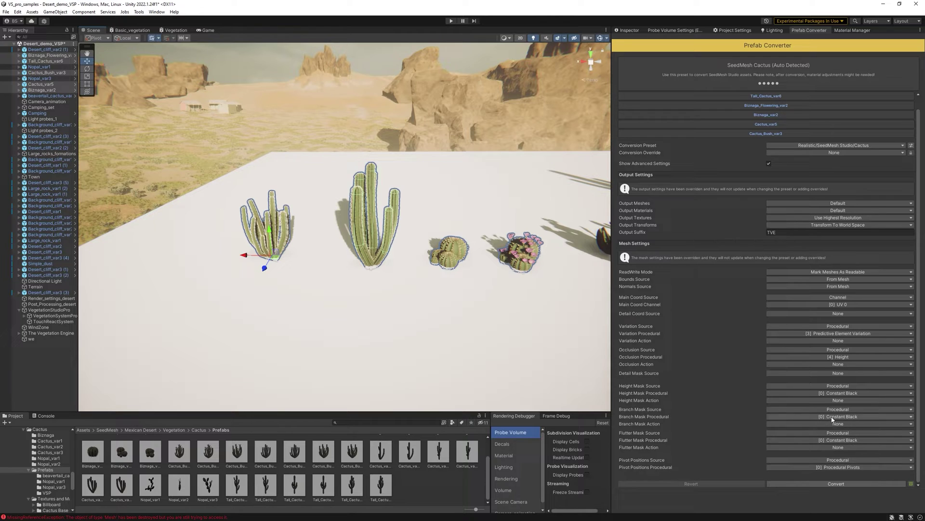
right_click_drag(566, 300, 491, 243)
mouse_move(407, 232)
right_mouse_down()
mouse_move(396, 252)
mouse_move(397, 241)
right_mouse_up()
scroll(397, 241, "down", 5)
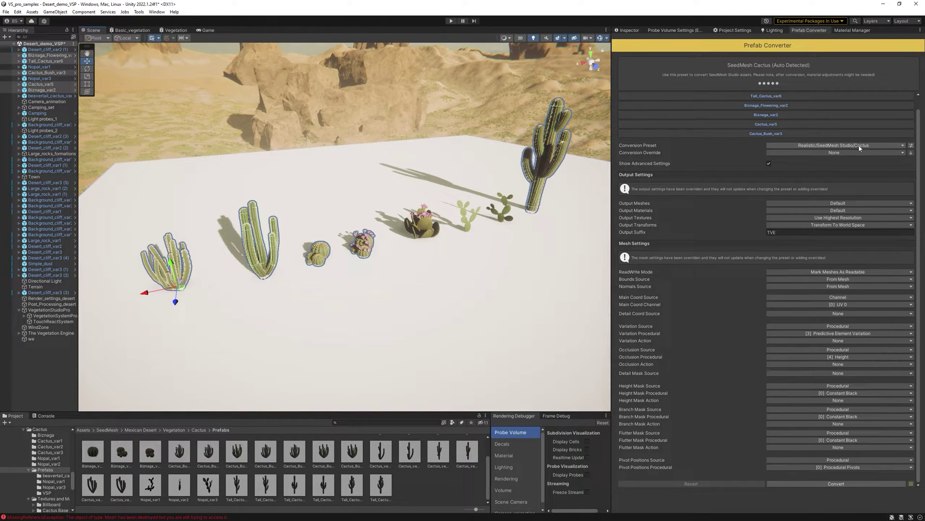
left_click(827, 483)
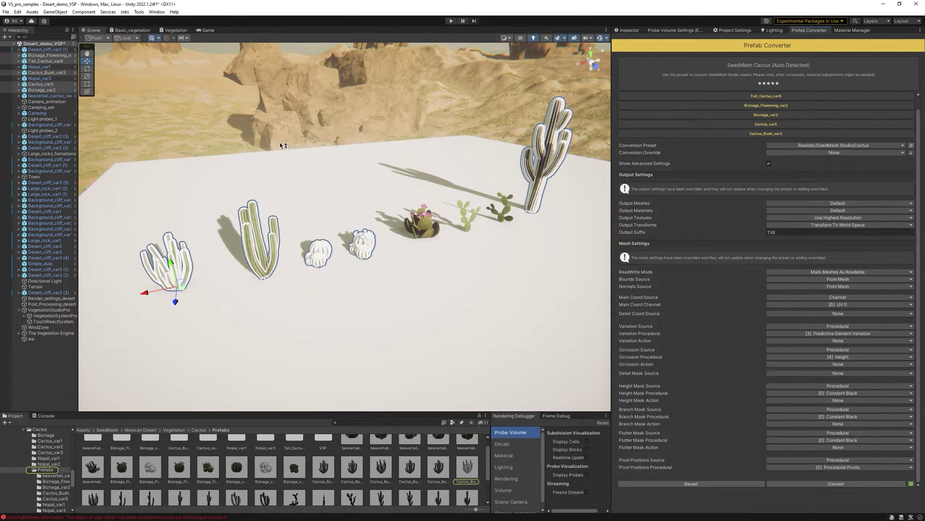
Show the Cactus_thorn material settings of the converted Tall_Cactus_var6's LOD0 mesh.
mouse_move(280, 142)
right_mouse_down()
mouse_move(616, 178)
mouse_move(281, 131)
right_mouse_up()
left_click(333, 120)
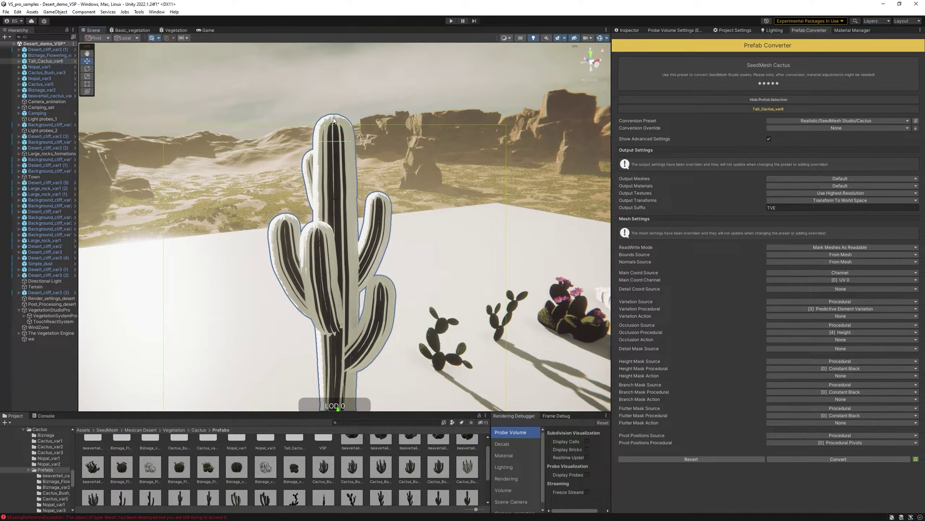
left_click(337, 121)
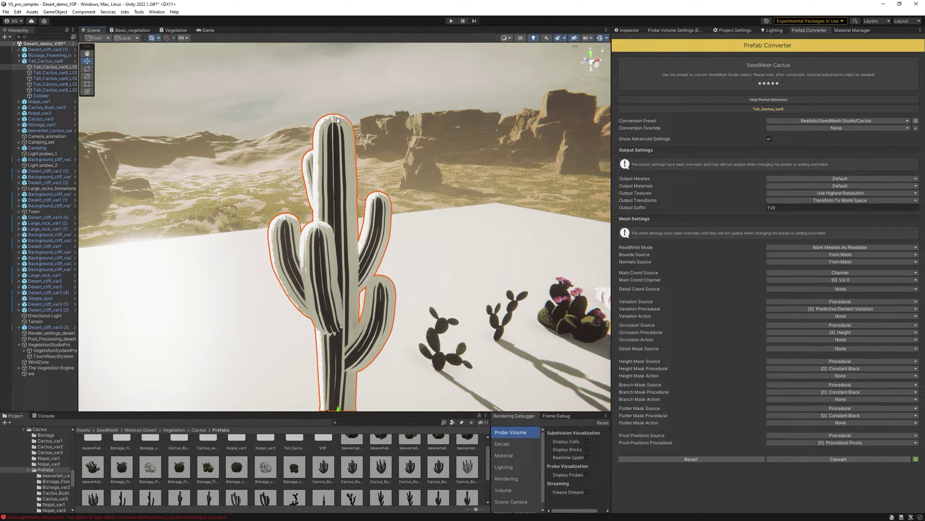
left_click(630, 31)
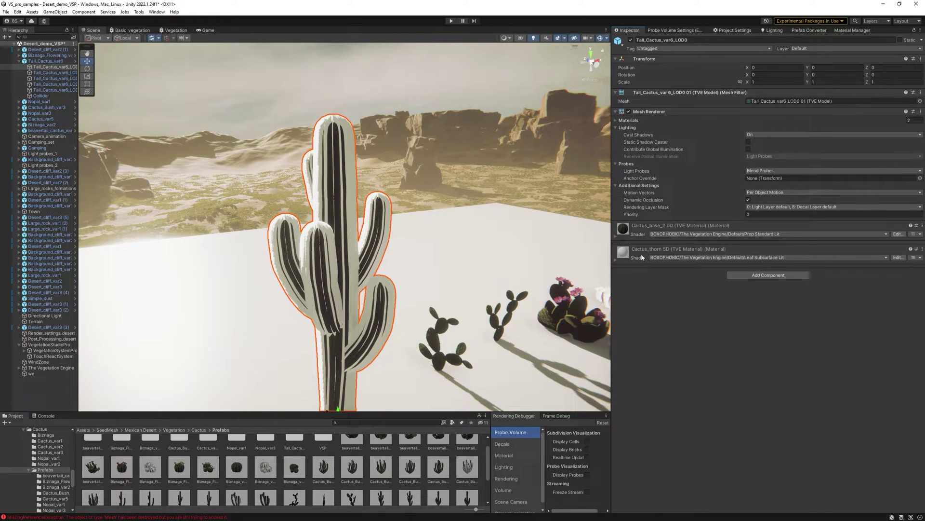
left_click(642, 257)
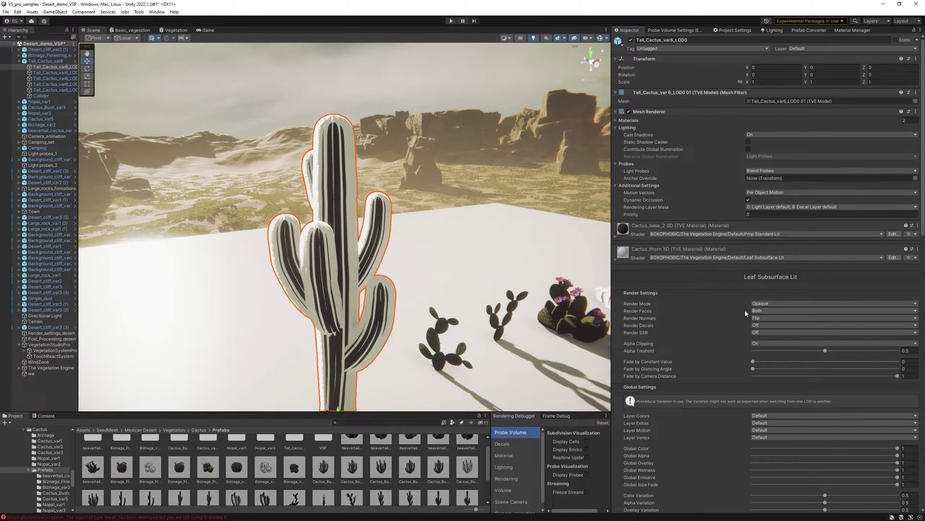
Assign the base, normal and green mask textures from Cactus/Textures and Materials/Thorns to the Cactus_thorn material's Main Albedo, Main Normal and Main Mask.
left_click(198, 430)
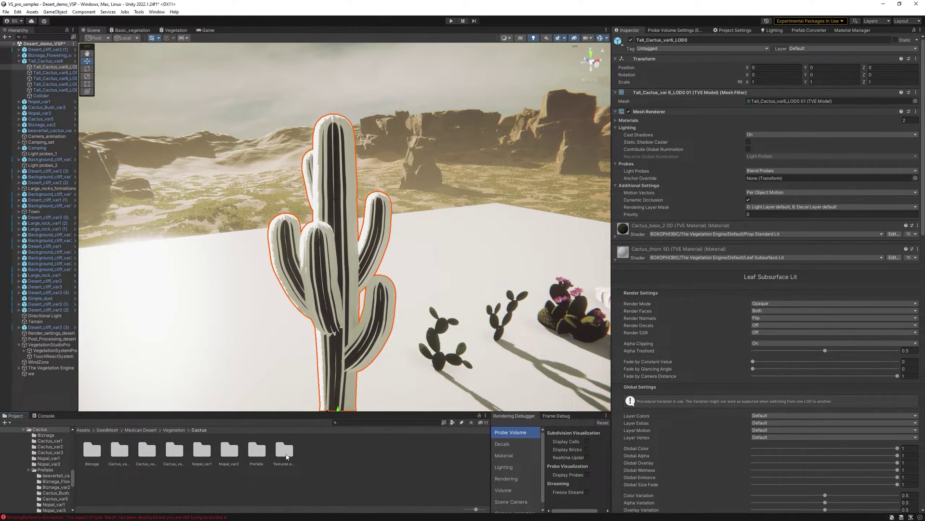
double_click(284, 450)
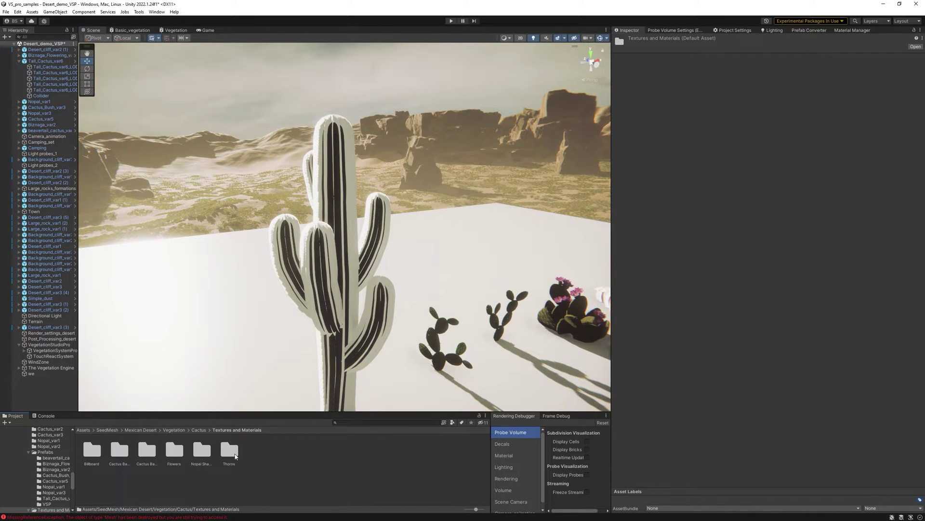
double_click(229, 451)
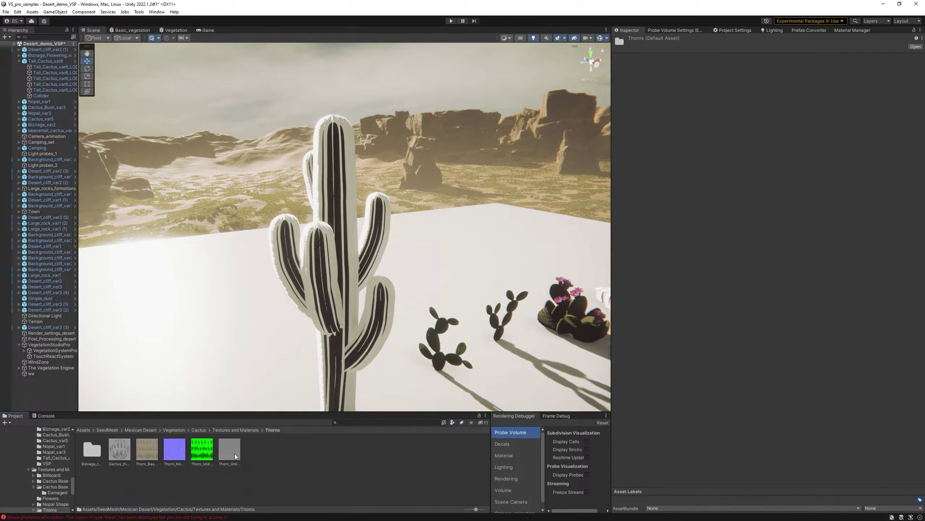
left_click(330, 139)
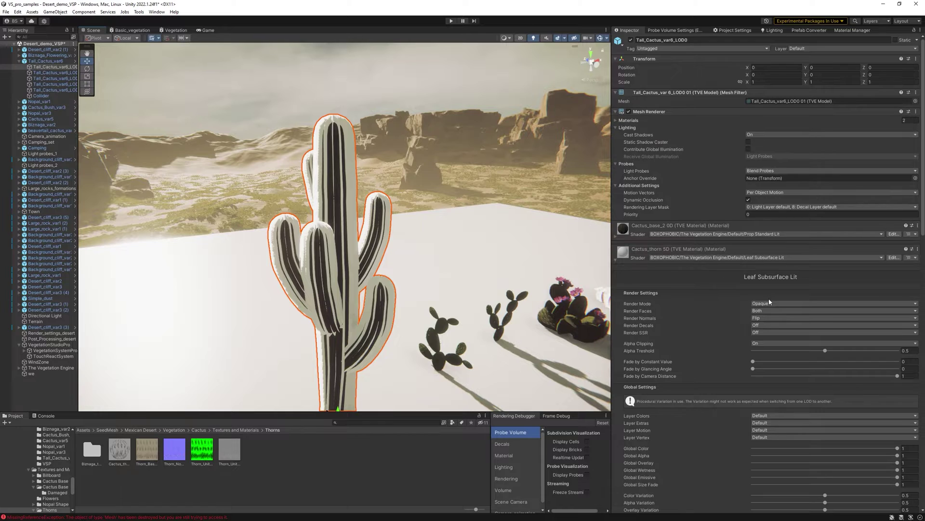
scroll(771, 298, "down", 10)
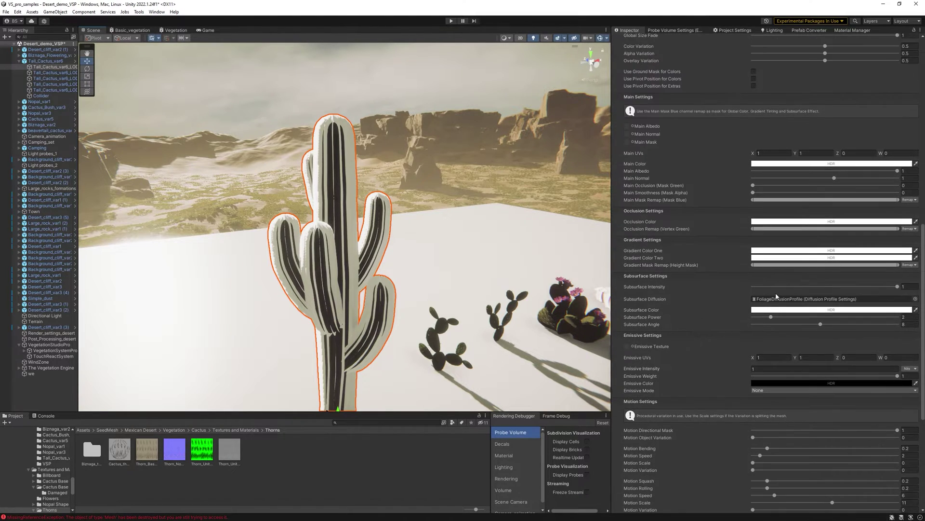
scroll(777, 295, "down", 1)
scroll(650, 245, "up", 3)
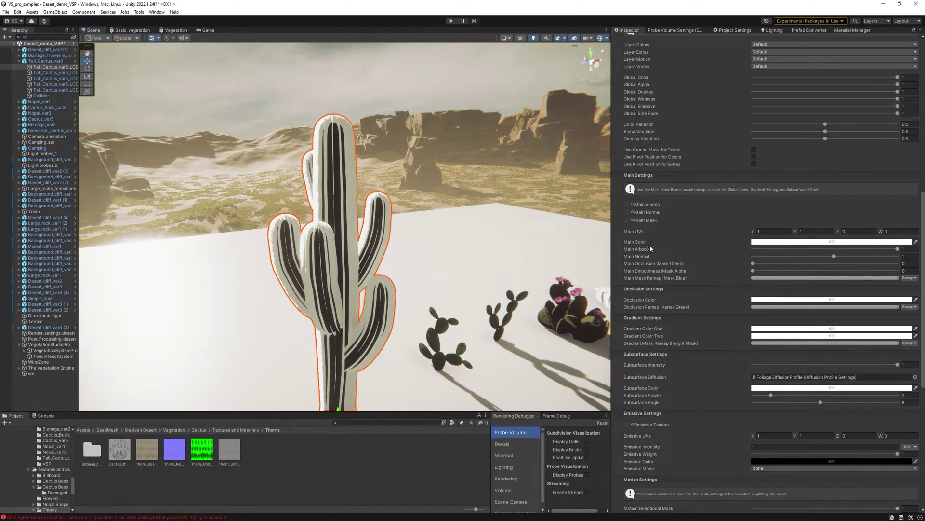
left_click_drag(144, 450, 627, 203)
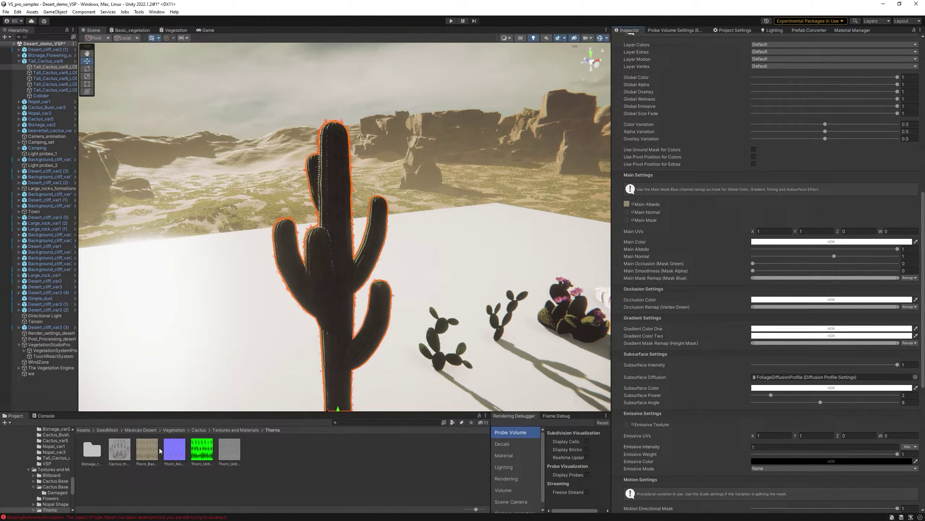
mouse_move(172, 457)
left_mouse_down()
mouse_move(612, 280)
mouse_move(628, 212)
left_mouse_up()
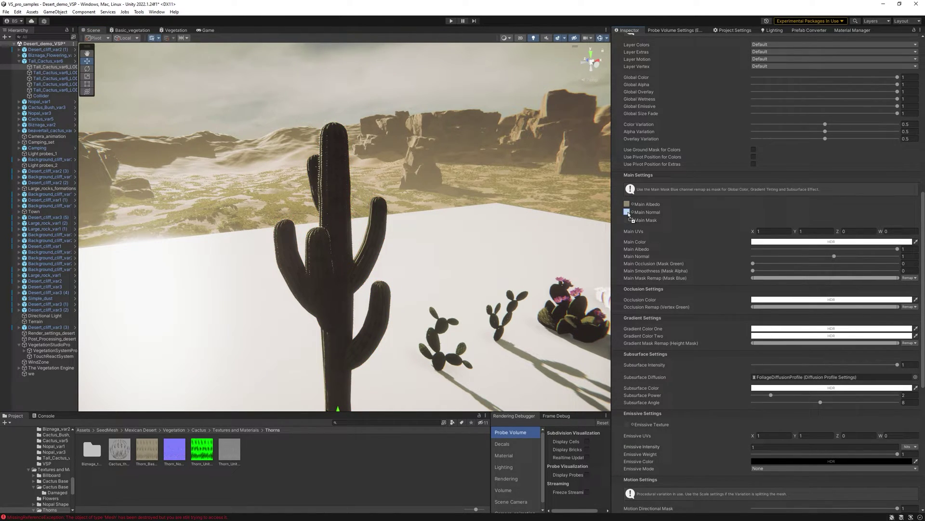
left_click_drag(202, 454, 627, 220)
Set the Cactus_thorn material's alpha threshold to 0.25 and review its remaining settings.
scroll(764, 279, "up", 9)
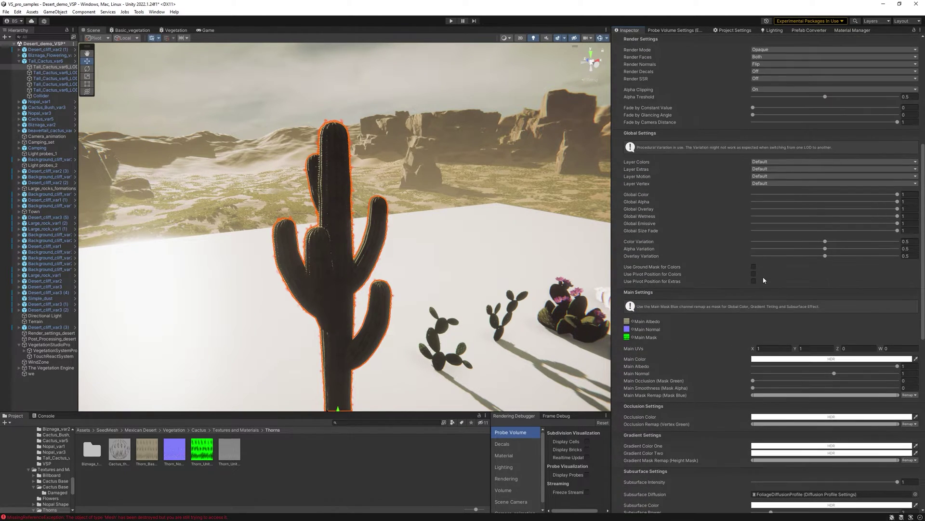
scroll(764, 279, "up", 1)
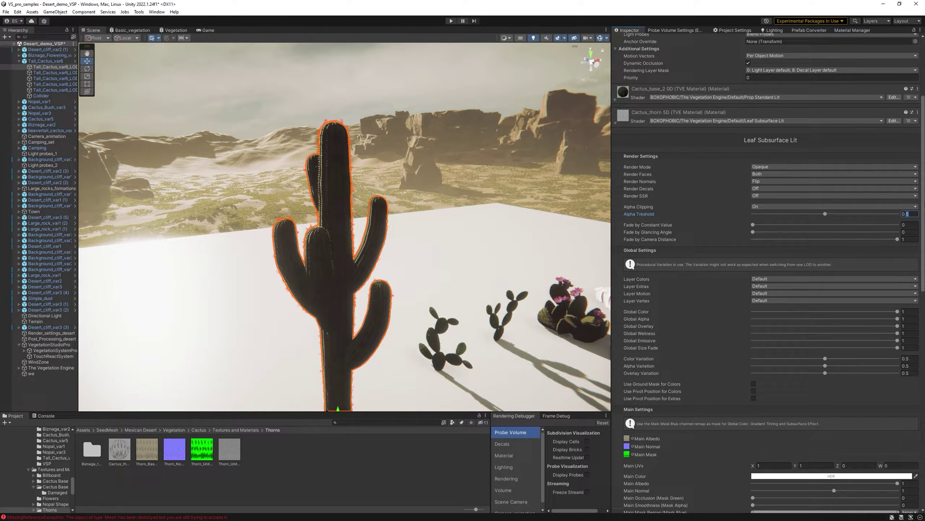
type("0.25")
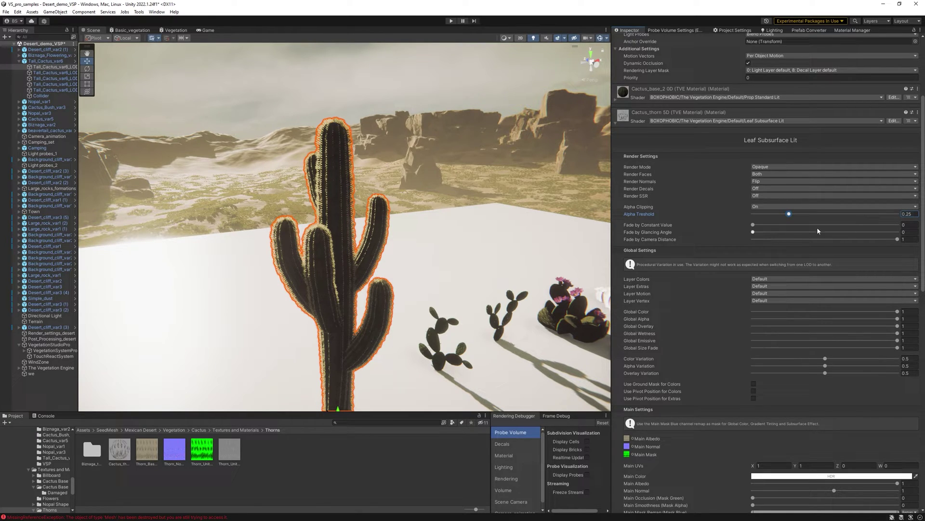
scroll(822, 216, "down", 12)
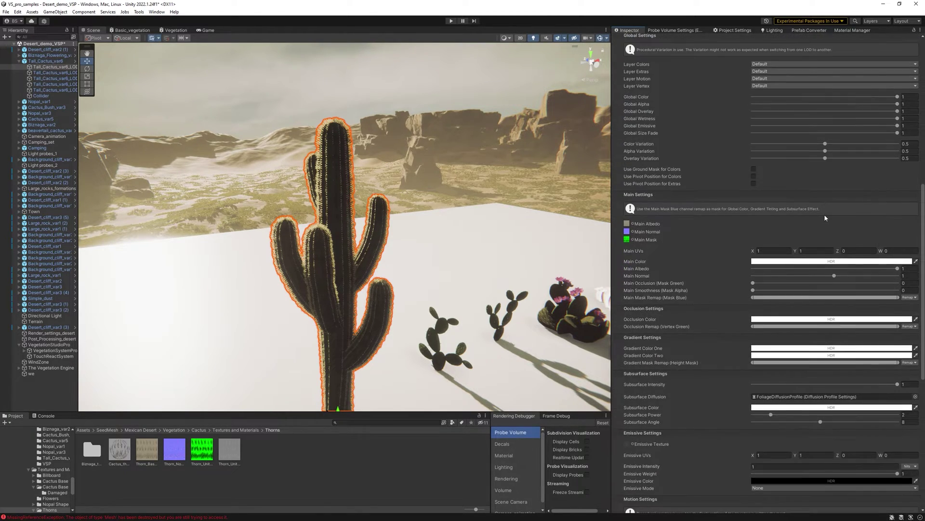
scroll(846, 235, "up", 14)
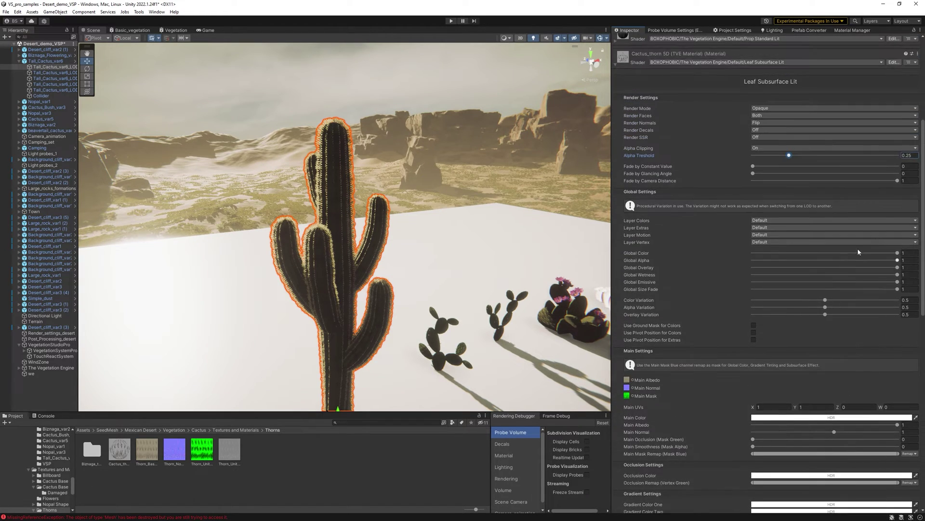
Copy the Cactus_thorn material properties from Tall_Cactus_var6 and paste them onto the Cactus_thorn material of Cactus_var5's LOD0 mesh.
left_click(919, 172)
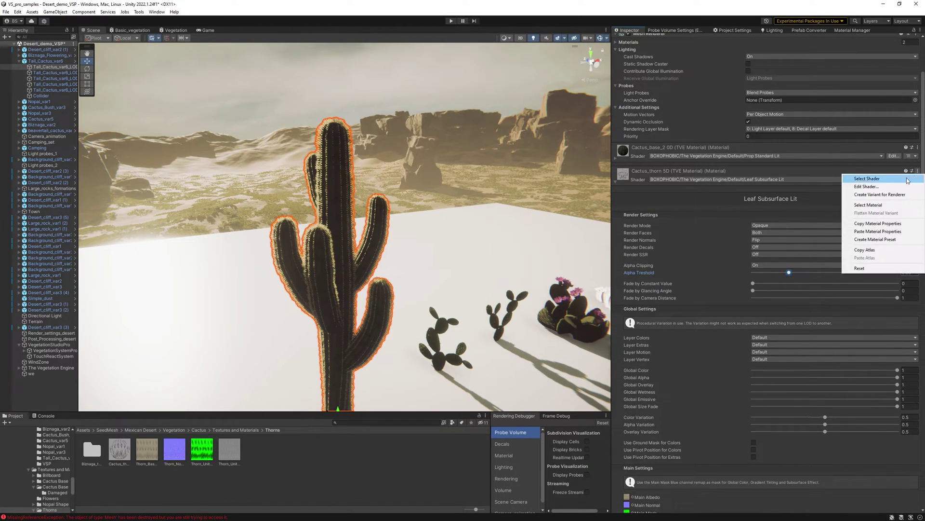
left_click(882, 224)
right_click_drag(450, 175, 416, 101)
left_click(421, 83)
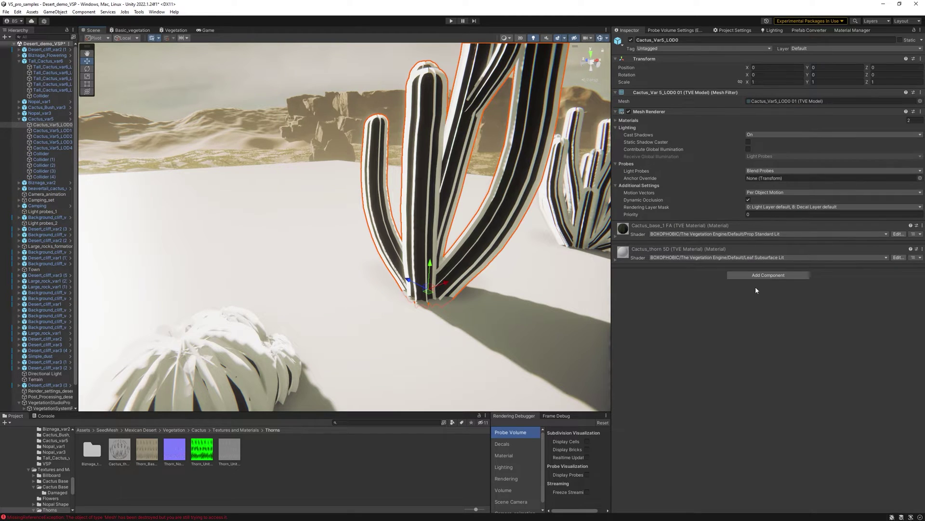
left_click(921, 248)
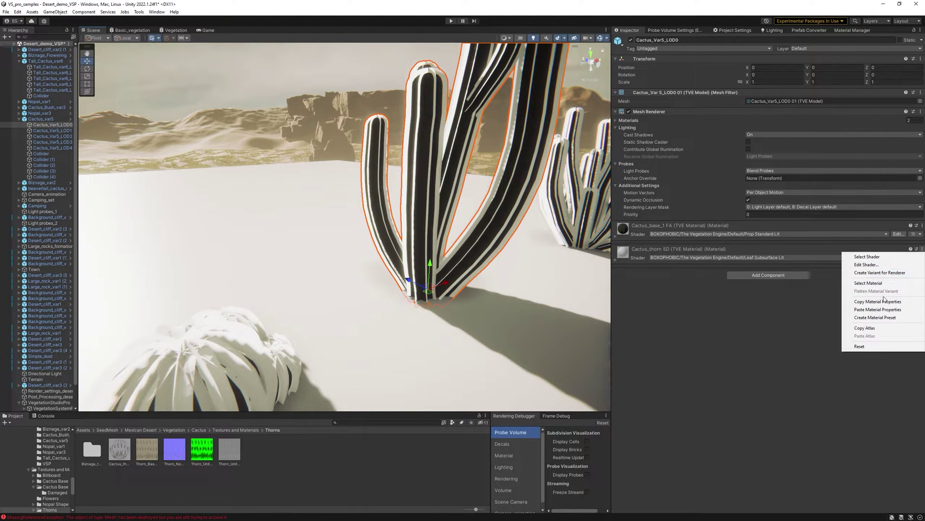
left_click(875, 309)
Paste the copied Cactus_thorn material properties onto the Cactus_thorn material of Cactus_Bush_var3's LOD0 mesh and show its settings.
right_click_drag(451, 200, 429, 170)
left_click(438, 164)
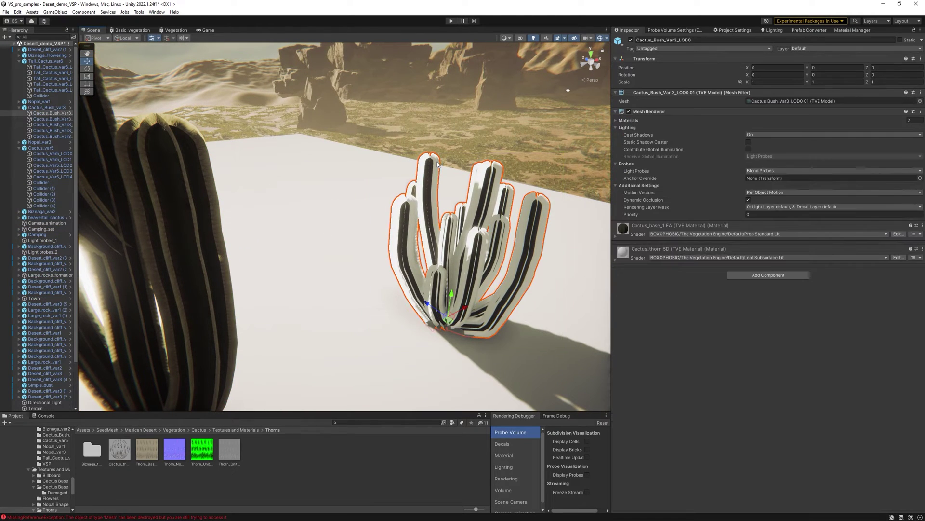
left_click(922, 249)
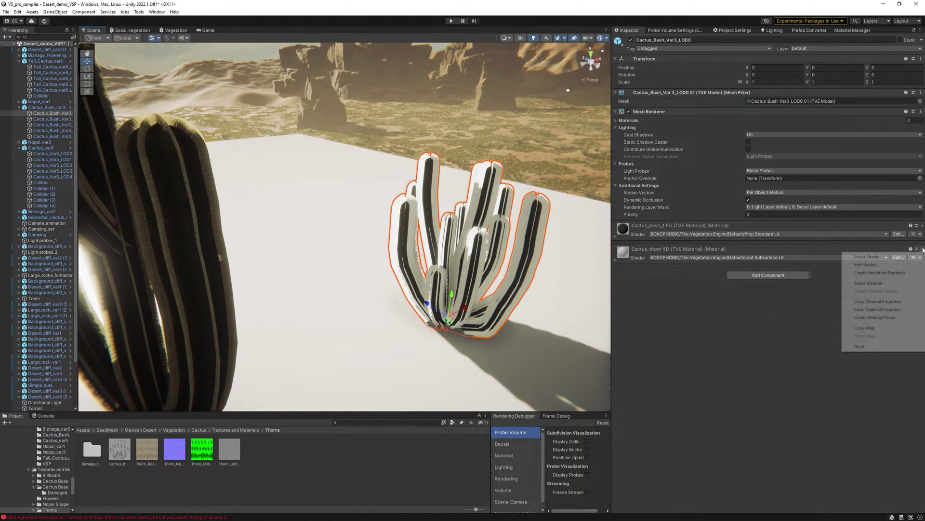
left_click(874, 310)
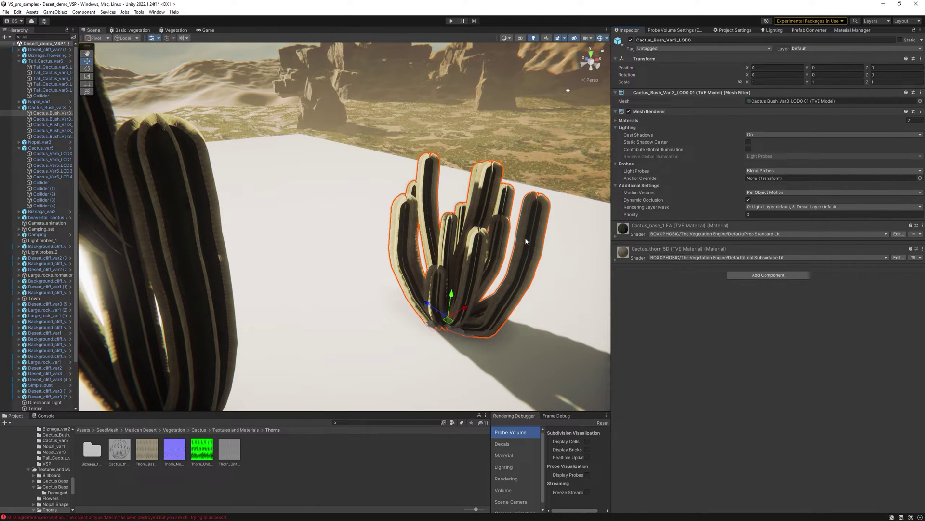
left_click(724, 251)
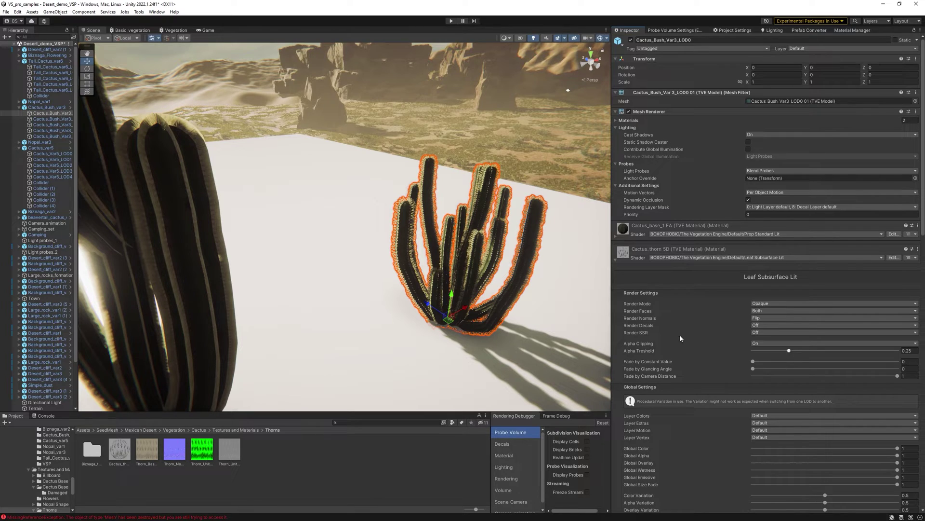
Select Cactus_var5's LOD0 mesh and show its Cactus_thorn material settings.
right_click_drag(444, 177, 411, 170)
left_click(469, 172)
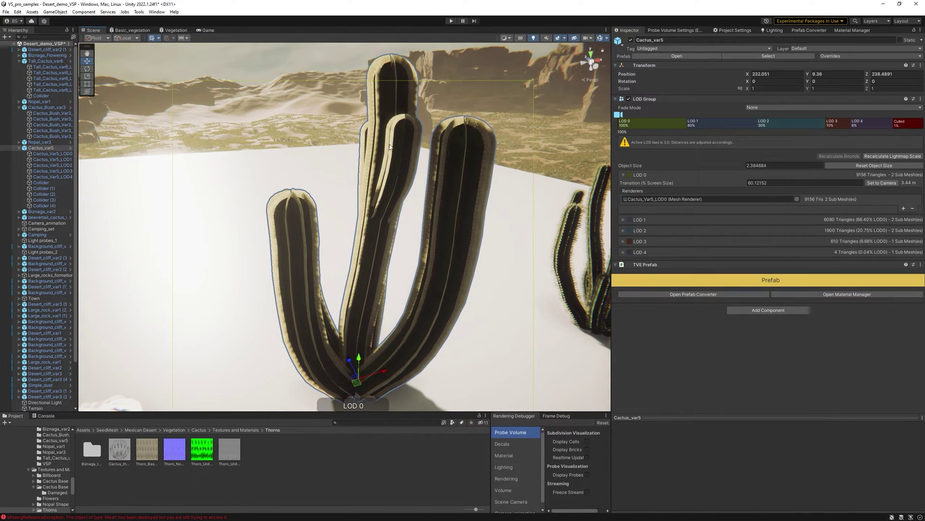
left_click(488, 119)
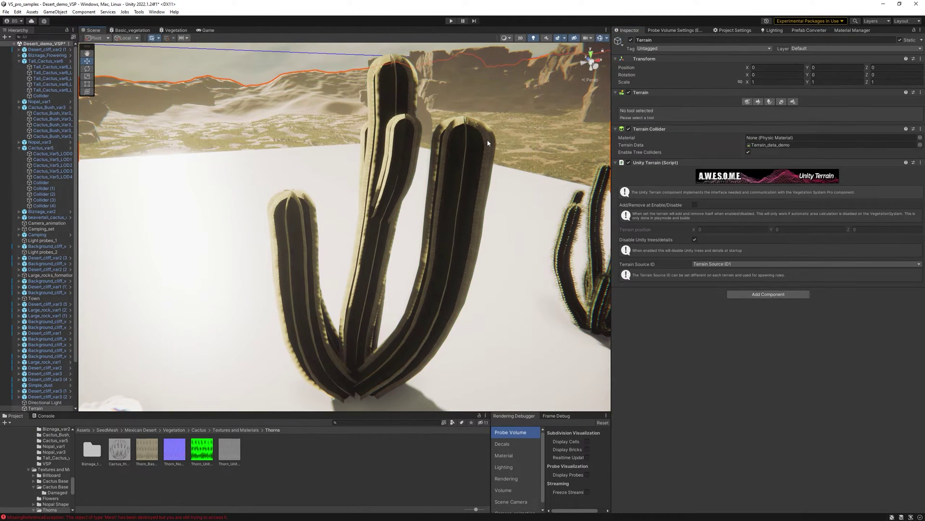
left_click(489, 124)
left_click(488, 124)
left_click(649, 257)
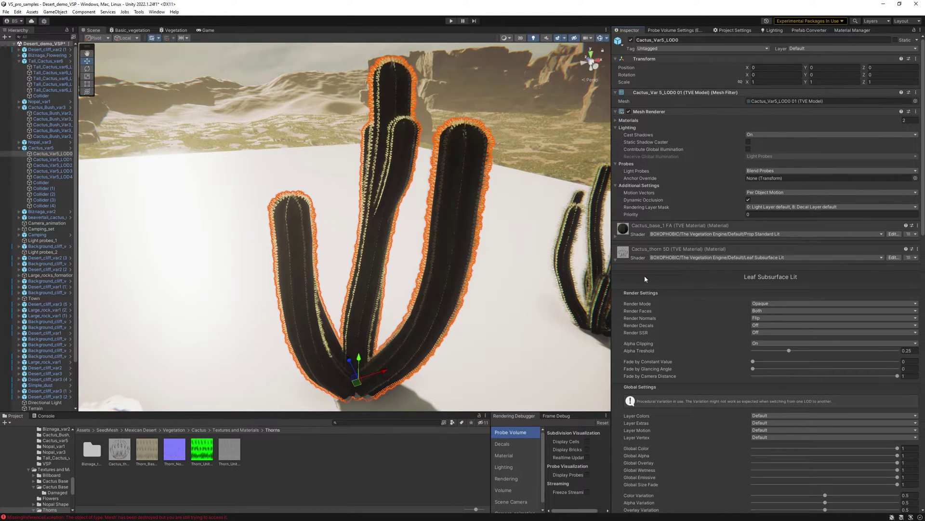
Select Biznaga_Flowering_var2's LOD0 mesh and show its Biznaga_thorn material settings.
right_click_drag(501, 217, 475, 187)
key("s")
key("w")
left_click(375, 117)
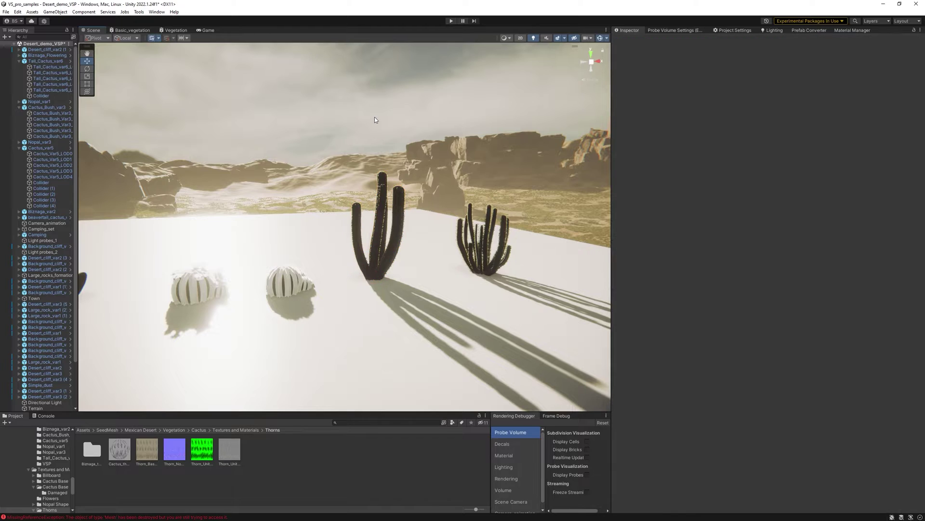
key("w")
right_click_drag(375, 117, 374, 155)
key("s")
key("a")
left_click(360, 239)
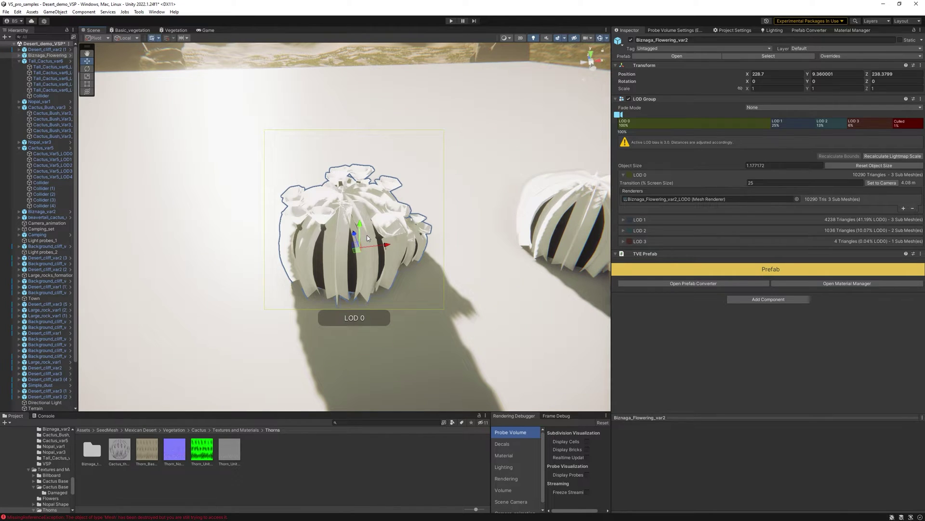
left_click(366, 235)
right_click_drag(330, 240, 399, 215)
key("w")
key("a")
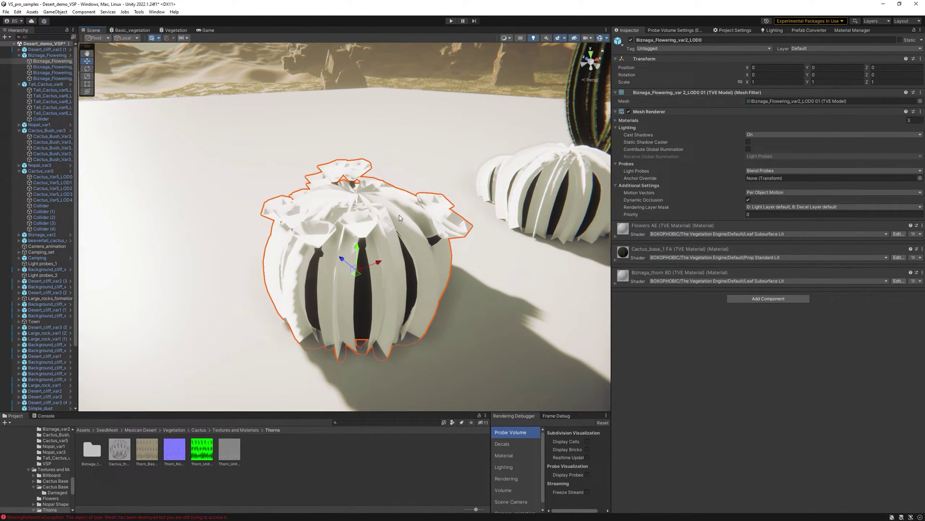
left_click(642, 281)
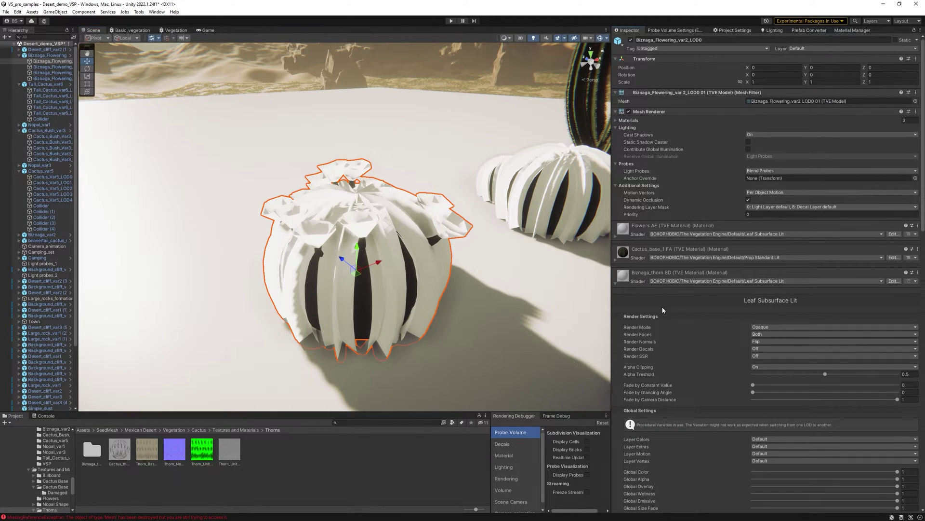
Assign the base, normal and green mask textures from Thorns/Biznaga_thorns to the Biznaga_thorn material's Main Albedo, Main Normal and Main Mask.
scroll(807, 322, "down", 1)
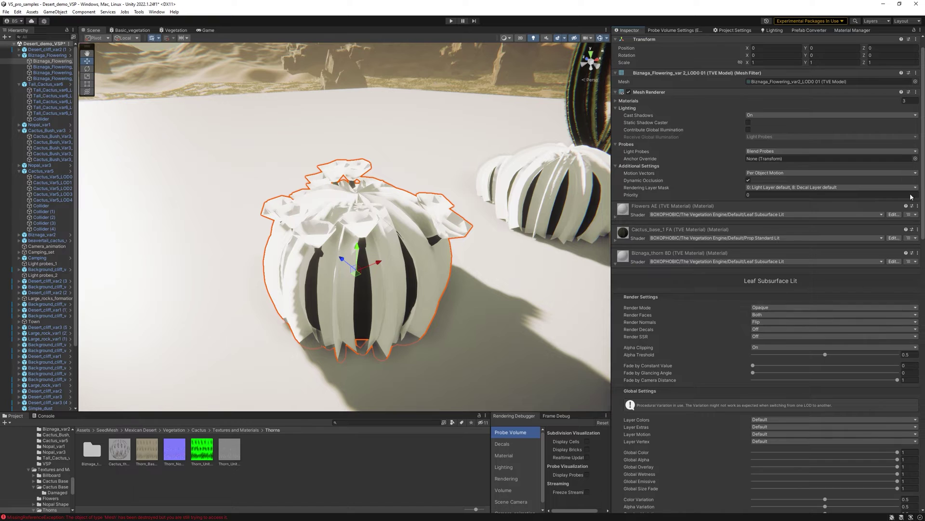
double_click(90, 458)
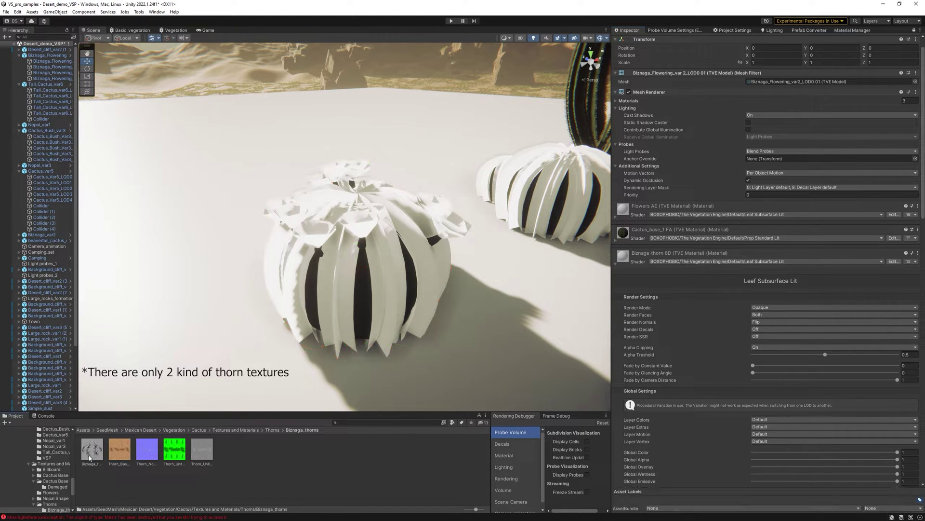
left_click_drag(110, 452, 627, 59)
scroll(687, 416, "down", 20)
scroll(627, 59, "up", 3)
left_click_drag(147, 450, 627, 132)
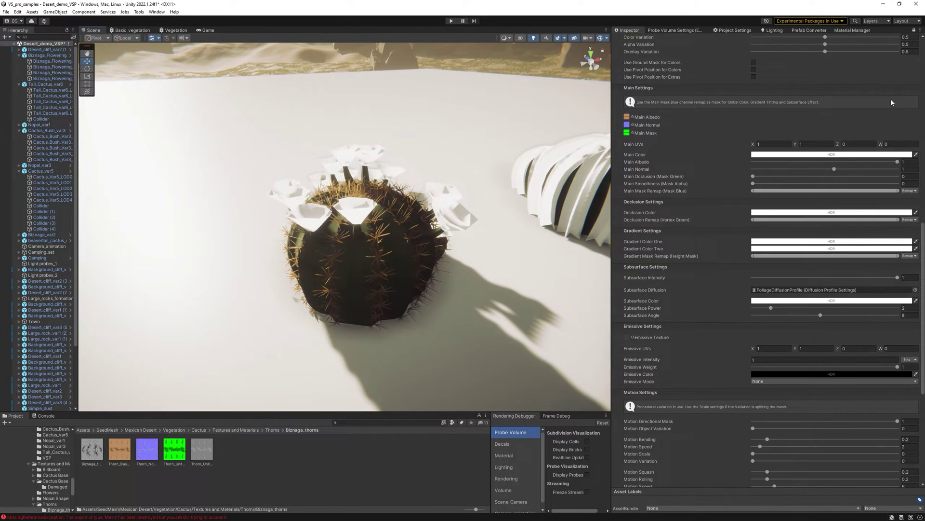
Set the Biznaga_thorn material's alpha threshold to 0.25.
scroll(891, 102, "up", 10)
left_click_drag(910, 186, 905, 186)
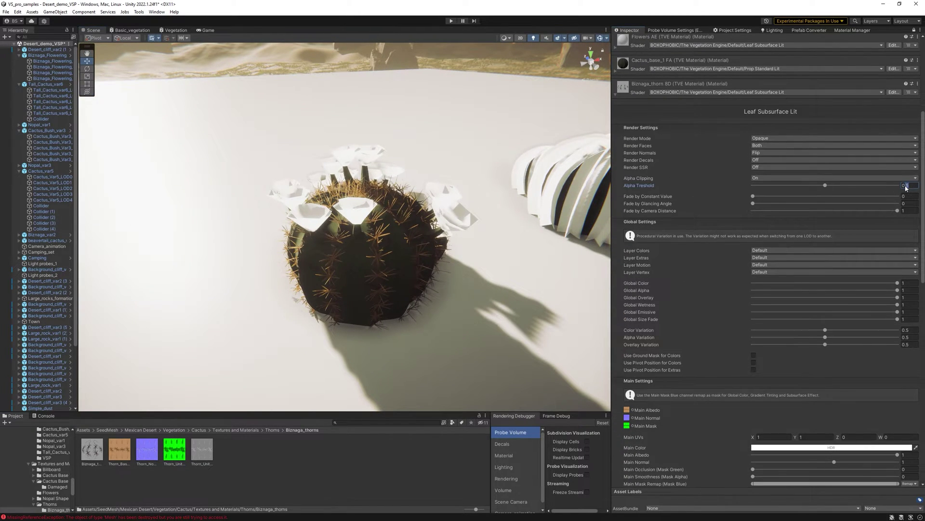
type("25")
Copy the Biznaga_thorn material properties and paste them onto the Biznaga_thorn material of Biznaga_var2's LOD0 mesh.
scroll(909, 135, "up", 2)
left_click(918, 123)
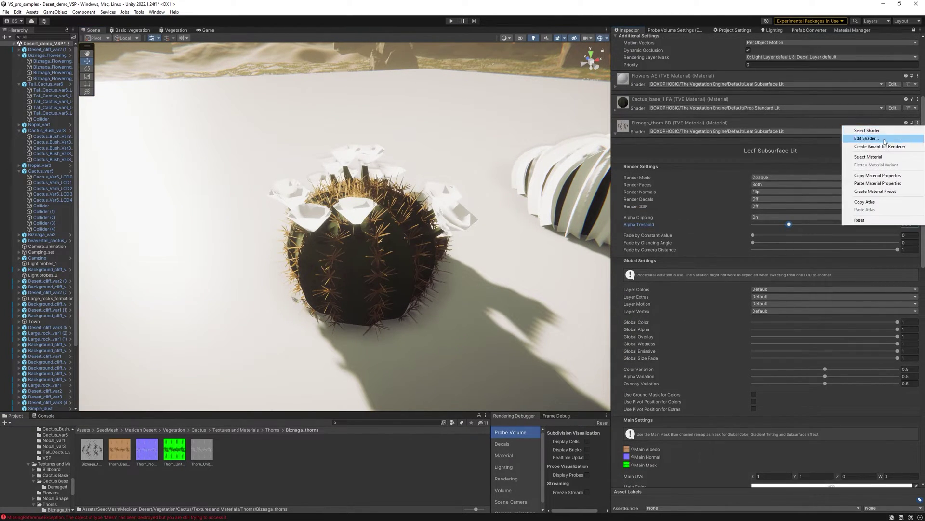
left_click(877, 175)
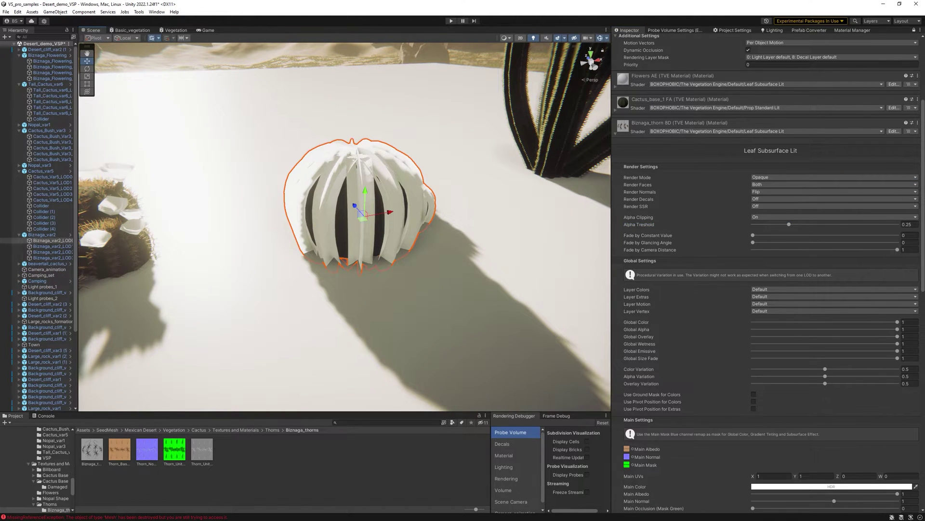
left_click(917, 248)
left_click(875, 310)
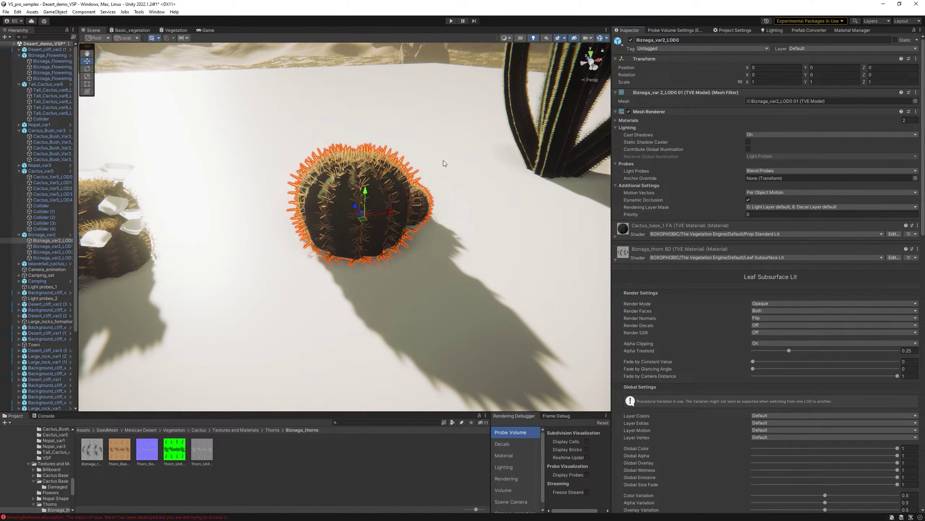
Copy the Flowers material properties from beavertail_cactus_var5's LOD0 mesh.
right_click_drag(444, 163, 463, 142)
key("s")
key("w")
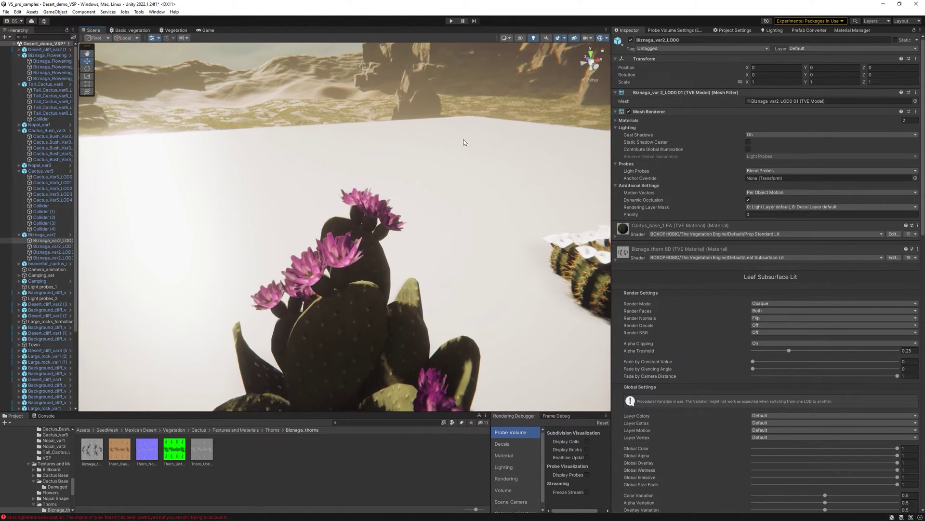
left_click(365, 206)
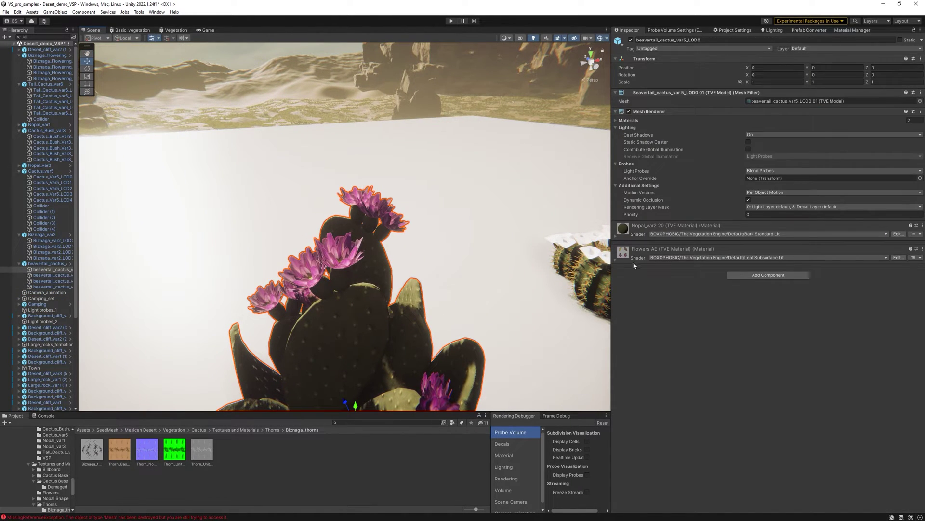
left_click(641, 259)
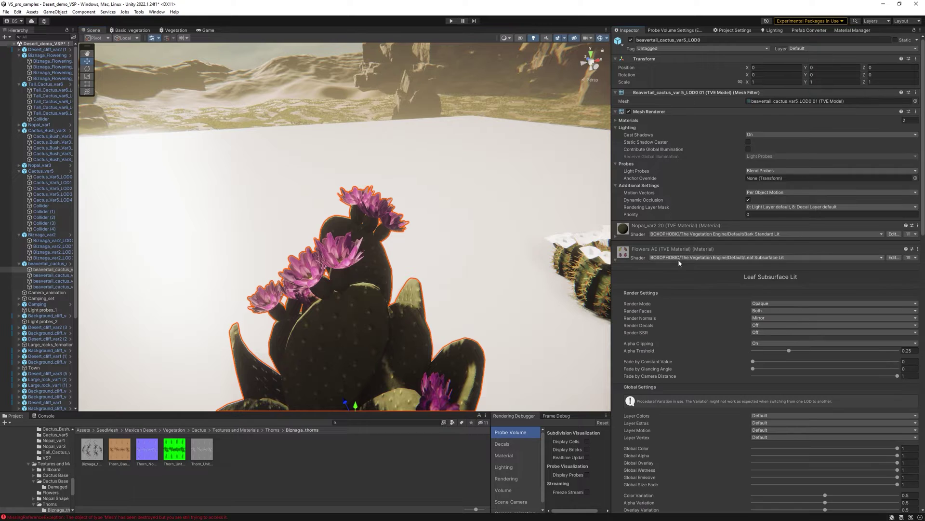
left_click(917, 248)
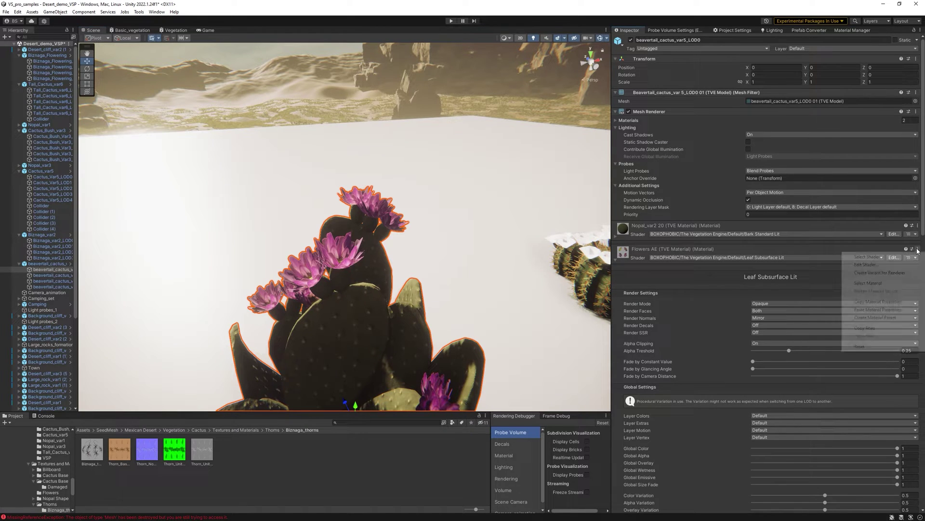
left_click(865, 302)
Paste the copied Flowers properties onto the Flowers material of Biznaga_Flowering_var2's LOD0 mesh.
right_click_drag(507, 212, 441, 264)
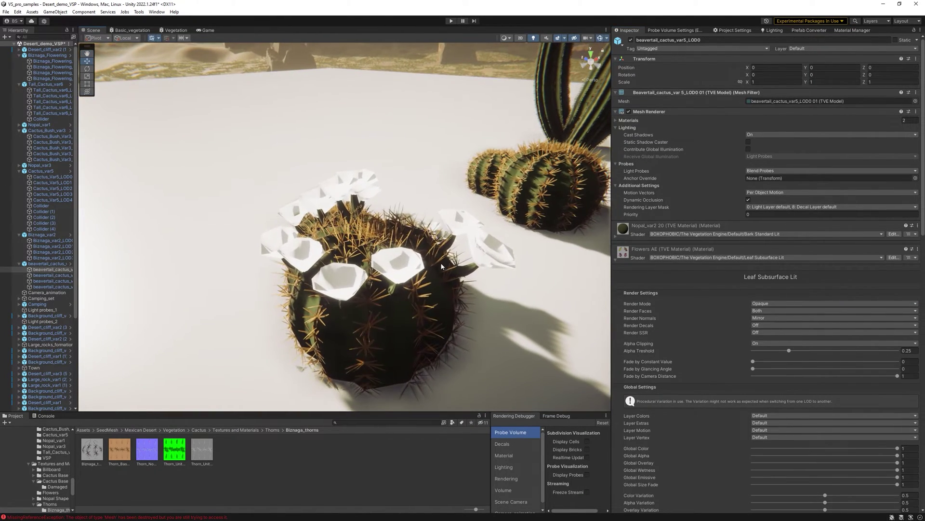
left_click(450, 254)
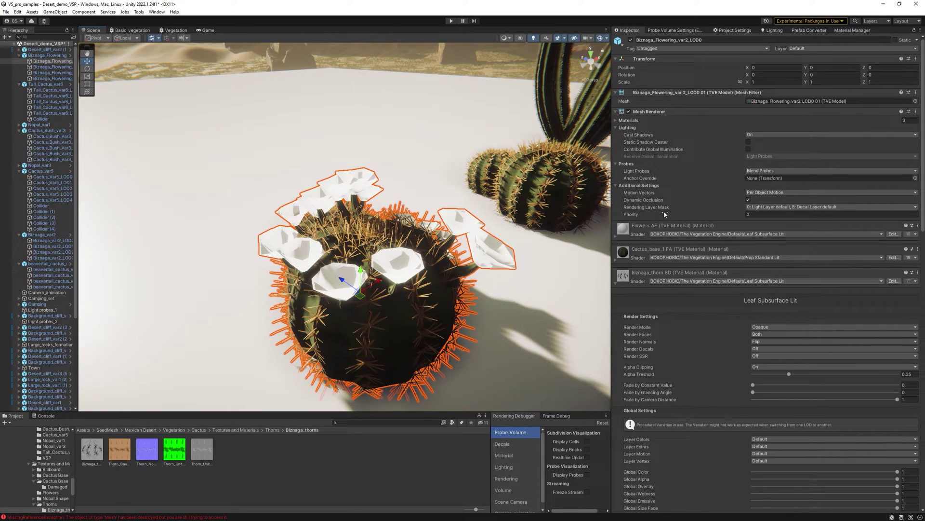
left_click(650, 229)
left_click(918, 226)
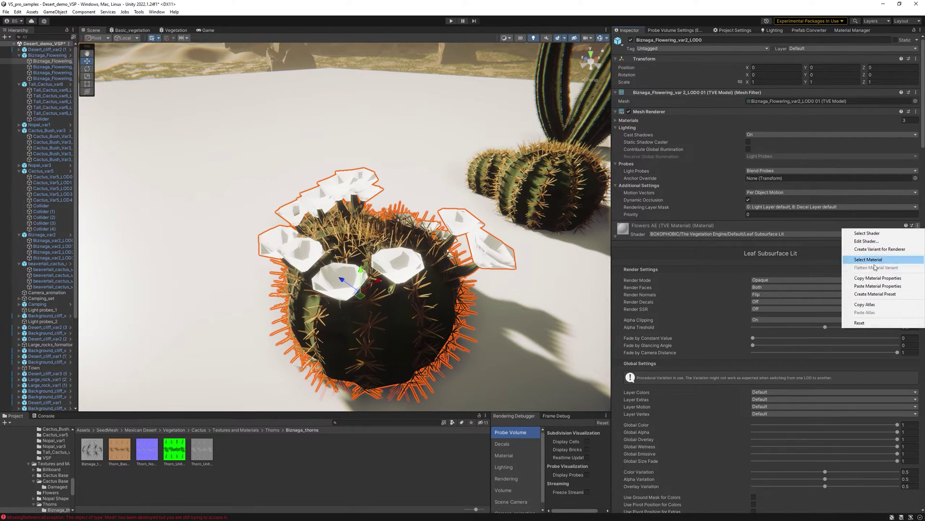
left_click(874, 288)
Examine the textured cacti on the white platform from the shaded and sunlit sides, focusing on beavertail_cactus_var5.
right_click_drag(424, 251, 387, 135)
key("s")
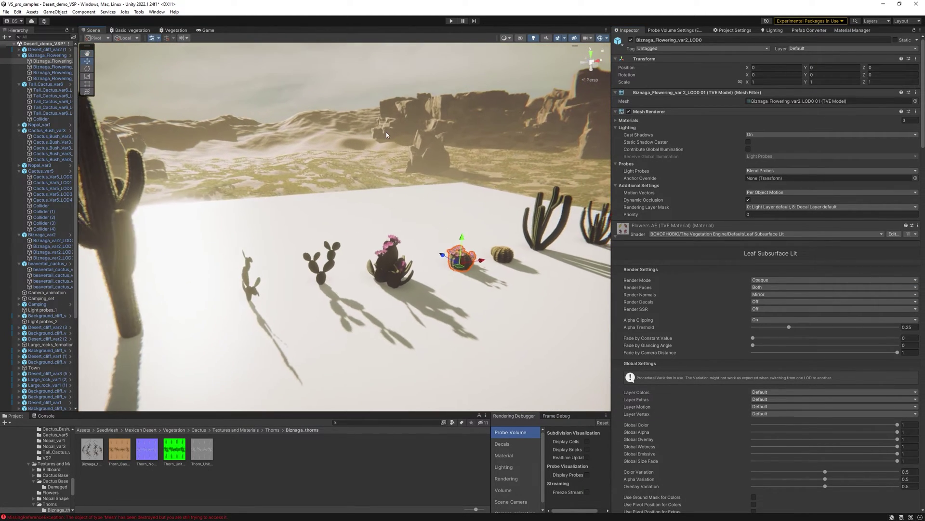
left_click(352, 112)
left_click(388, 262)
key("f")
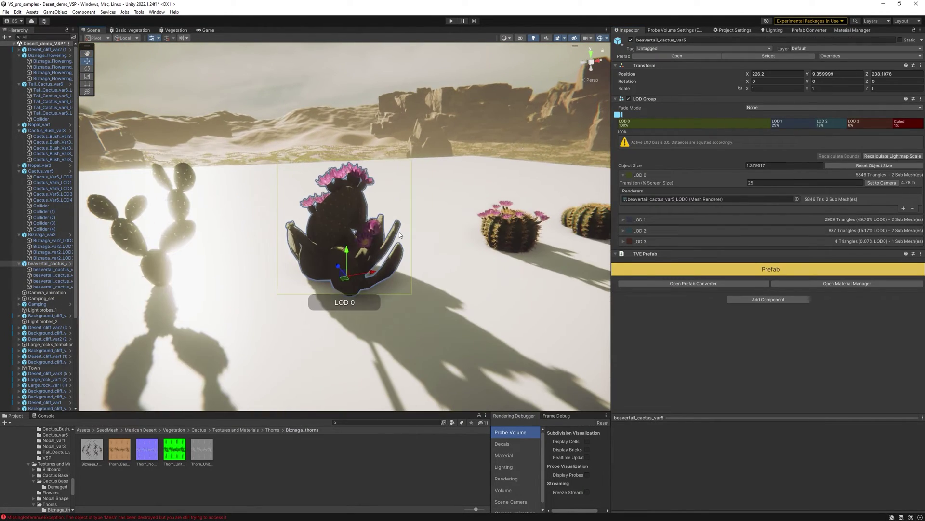
scroll(398, 234, "down", 5)
left_click_drag(431, 221, 630, 225, "alt")
right_click_drag(409, 188, 431, 174)
key("w")
left_click_drag(431, 175, 436, 178, "alt")
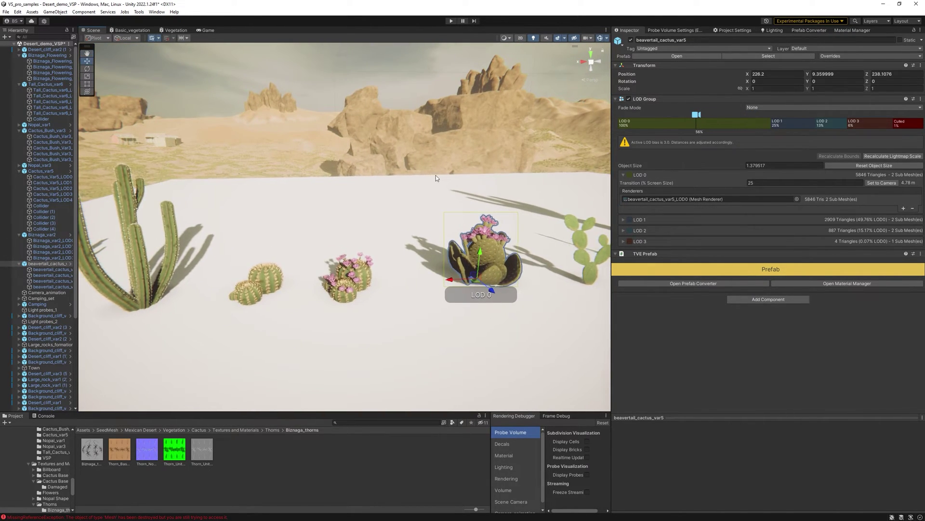
left_click(325, 78)
Select VegetationSystemPro and refresh the prefab of the Large_rock_var2 item in the Desert Vegetation package.
right_click_drag(327, 158, 608, 186)
key("w")
scroll(37, 341, "down", 5)
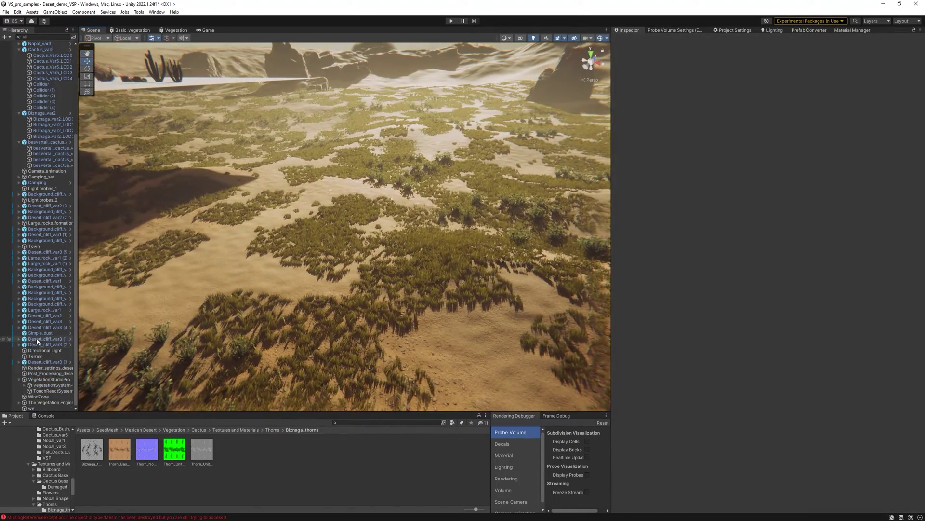
left_click(38, 386)
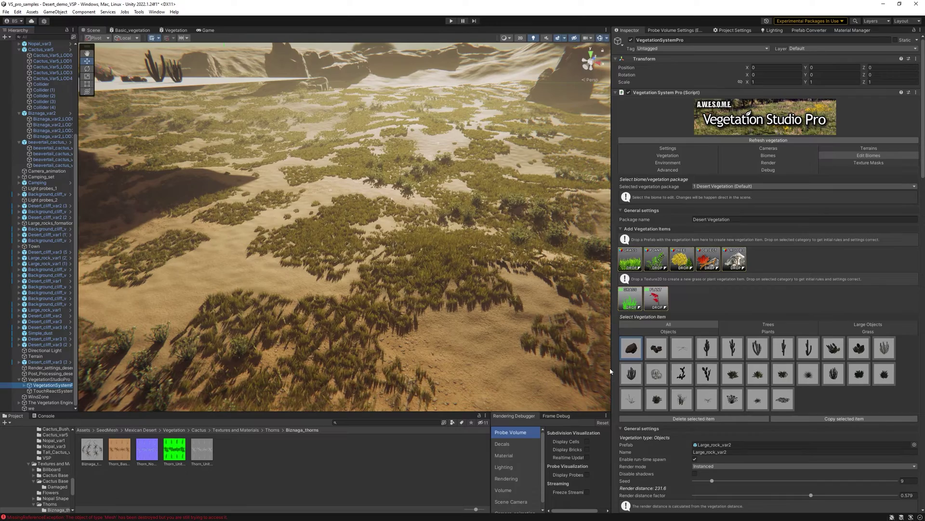
scroll(777, 465, "down", 3)
left_click(769, 439)
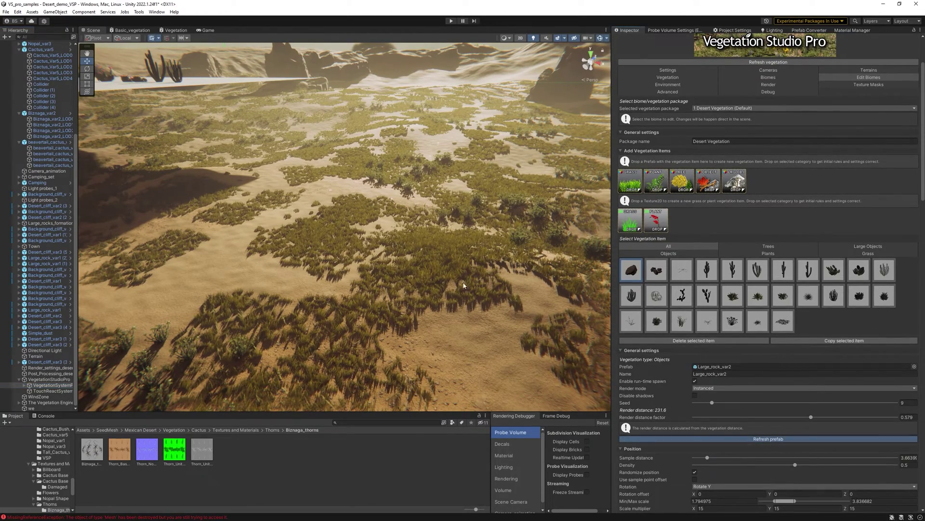
Examine the vegetation spawned across the desert terrain and the row of converted cacti on the white platform.
right_click_drag(446, 272, 398, 222)
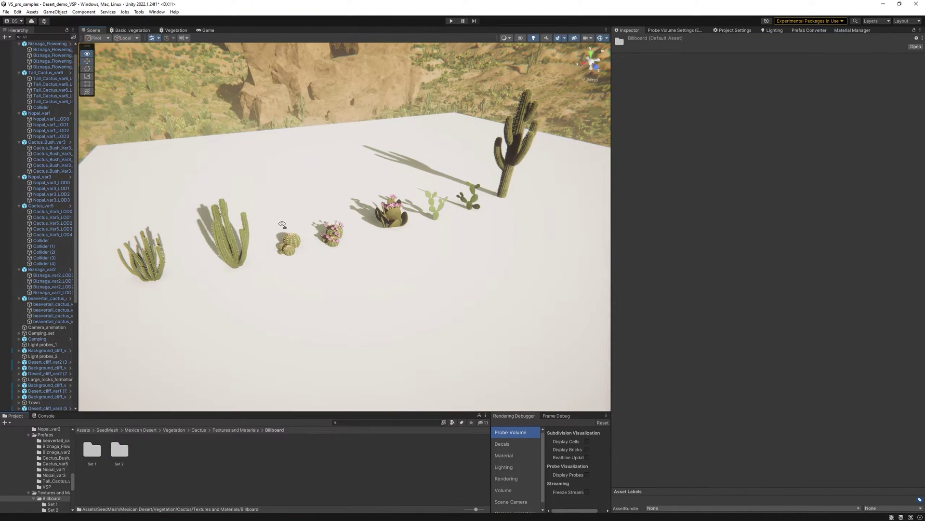
right_click_drag(282, 225, 281, 198)
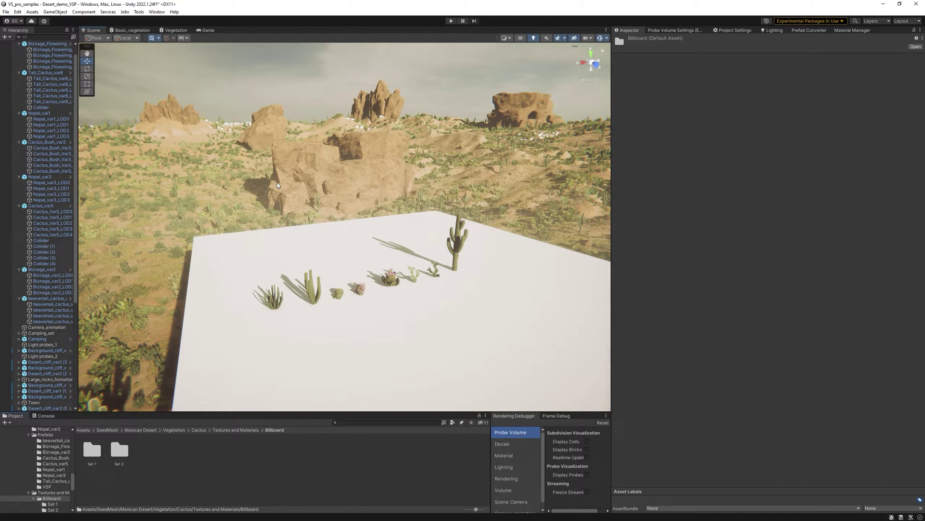
right_click_drag(306, 195, 338, 226)
key("d")
key("w")
key("s")
key("a")
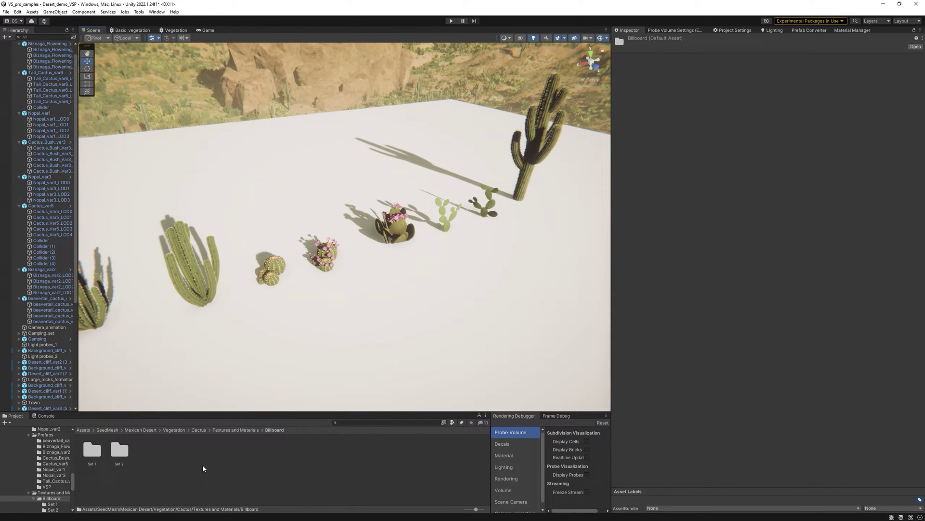
Return to the cactus Billboard texture folder and show the billboard material's main texture settings for Biznaga_Flowering_var2's LOD3 mesh.
left_click(199, 430)
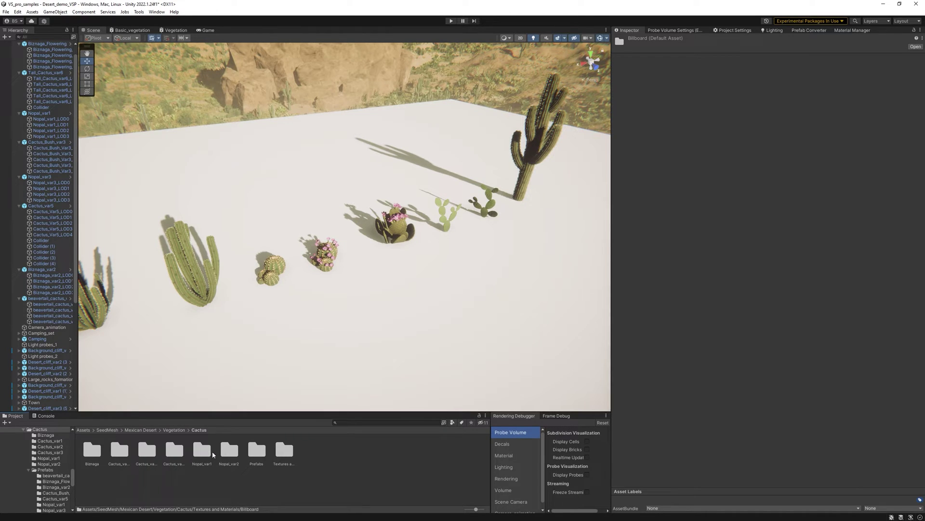
double_click(283, 450)
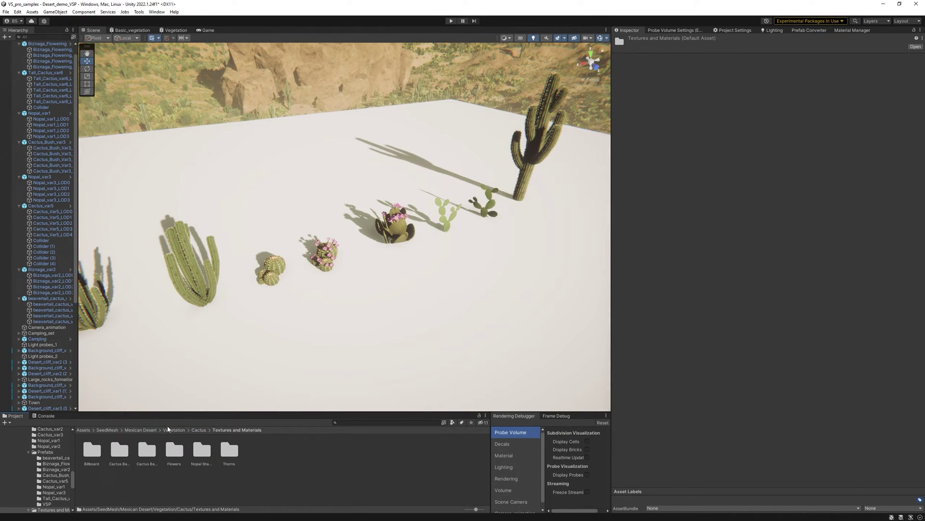
double_click(89, 455)
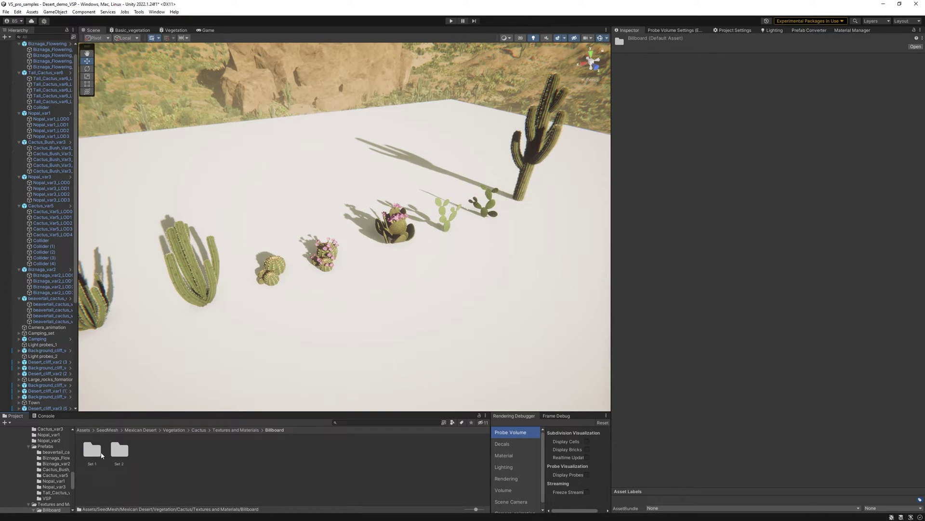
key("w")
mouse_move(357, 194)
right_mouse_down()
mouse_move(367, 178)
mouse_move(372, 192)
mouse_move(368, 183)
right_mouse_up()
left_click(340, 260)
left_click(48, 67)
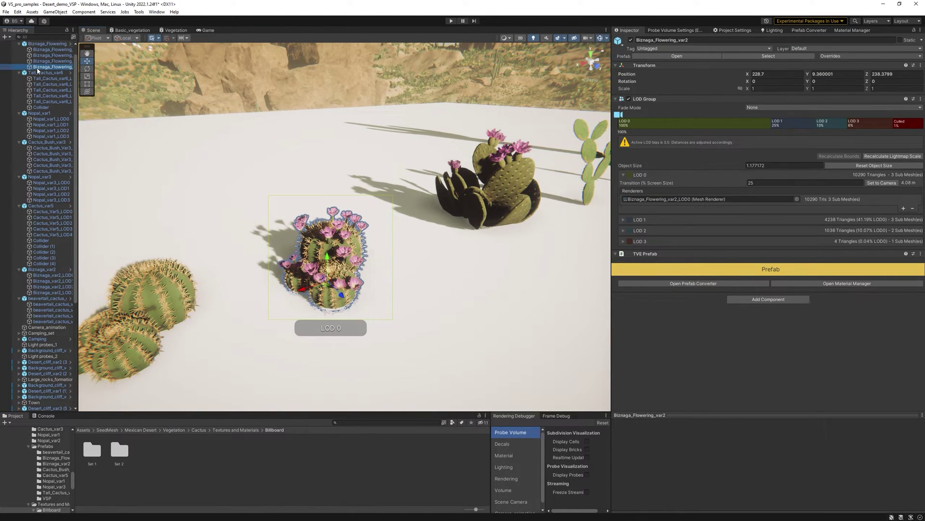
left_click_drag(302, 243, 315, 239, "alt")
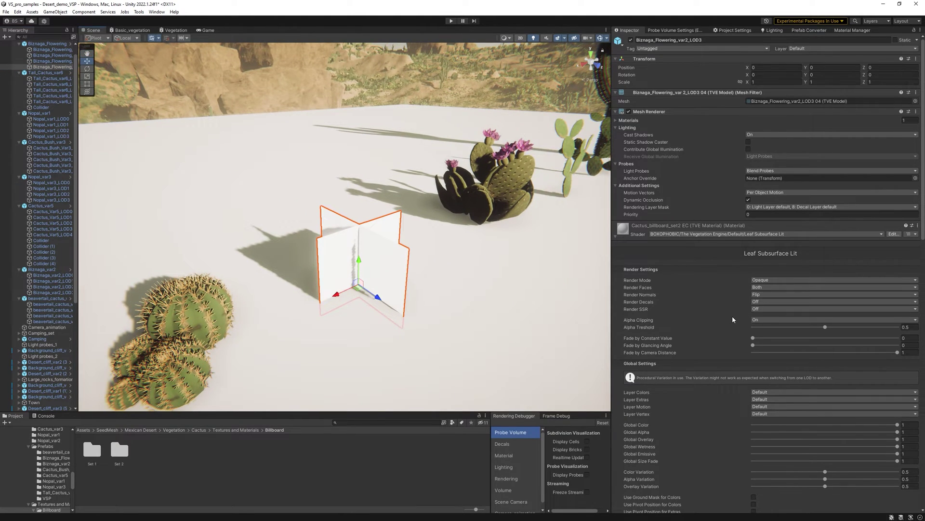
scroll(723, 318, "down", 8)
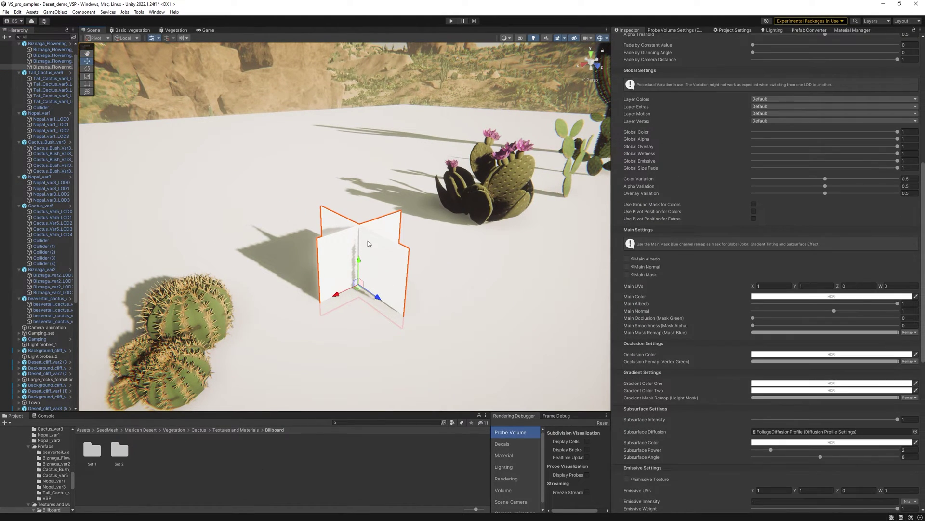
Assign the Set 2 billboard albedo, normal and mask textures to the material of Biznaga_Flowering_var2's LOD3 mesh.
double_click(122, 454)
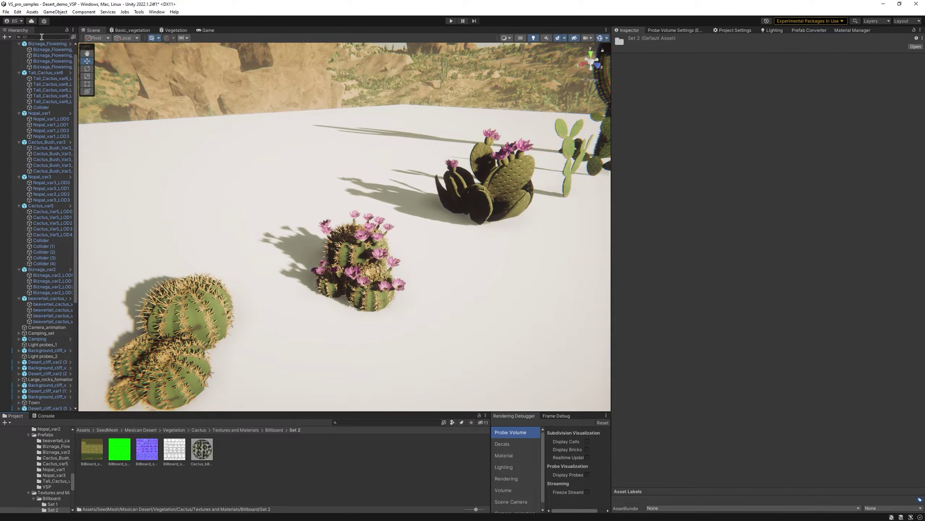
left_click(57, 67)
scroll(742, 254, "down", 10)
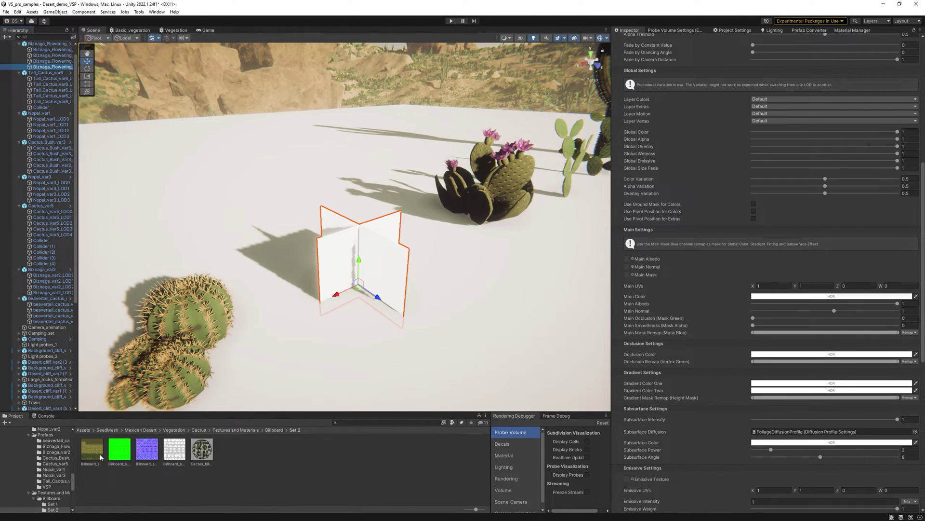
left_click_drag(101, 457, 578, 335)
left_click_drag(628, 262, 627, 259)
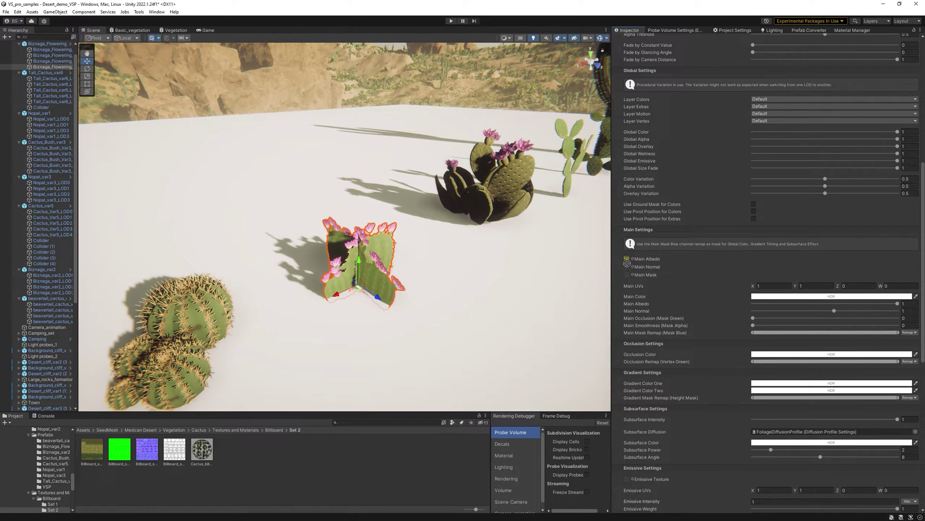
left_click_drag(627, 263, 627, 267)
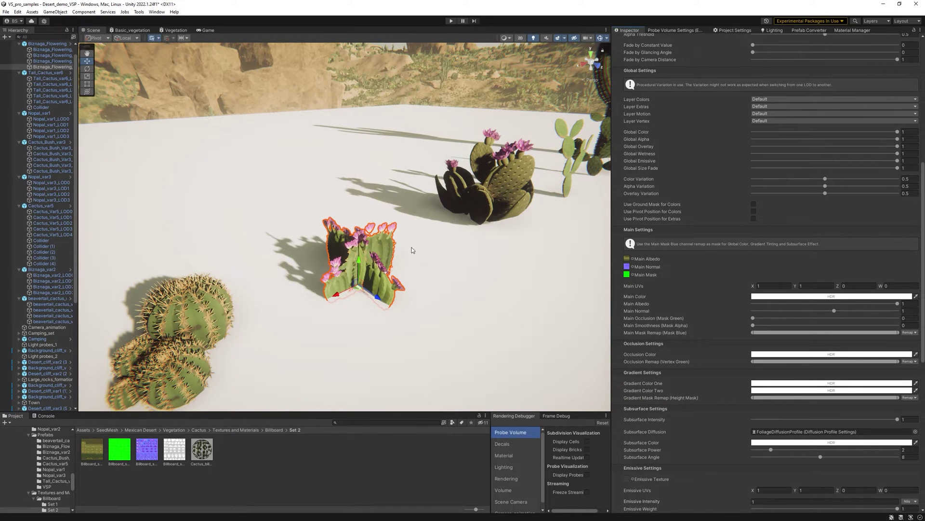
Open the Set 1 billboard texture folder and select the LOD4 billboard mesh of Cactus_var5.
key("s")
right_click_drag(411, 247, 309, 251)
left_click(321, 242)
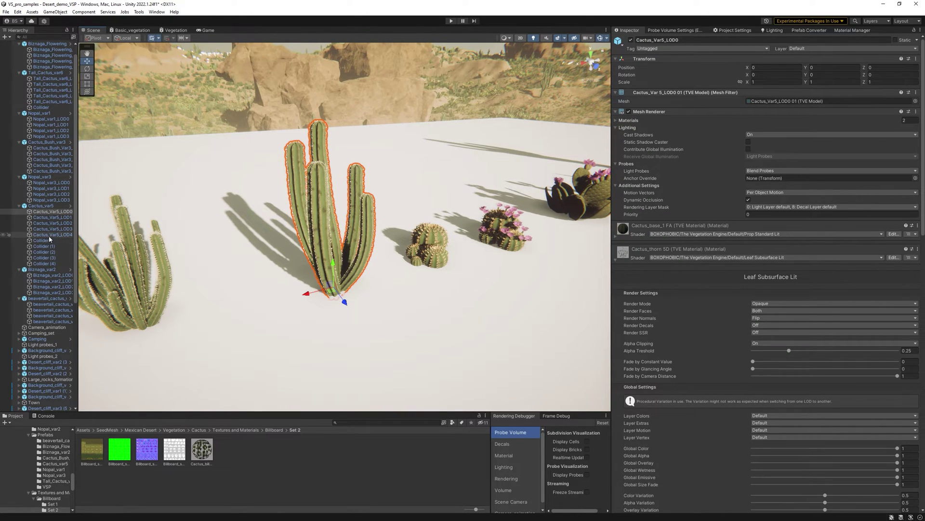
left_click(22, 235)
left_click(273, 430)
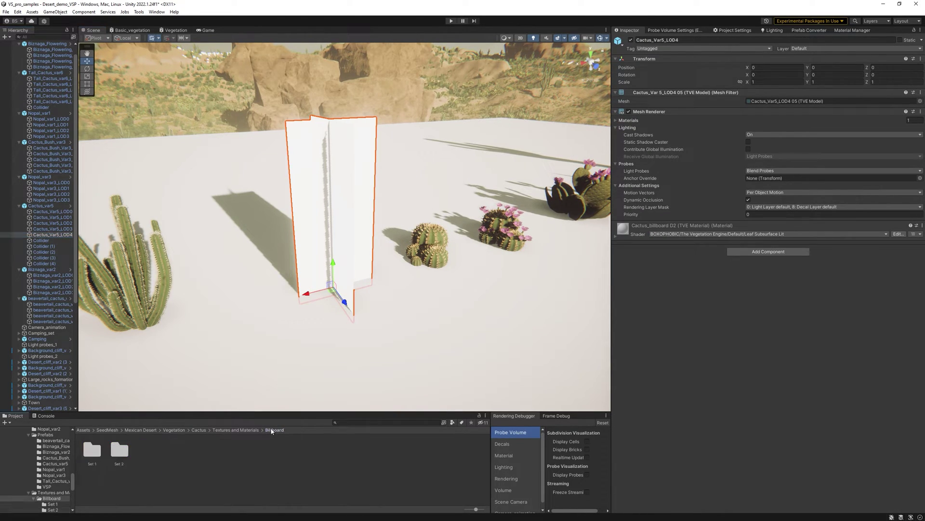
double_click(92, 451)
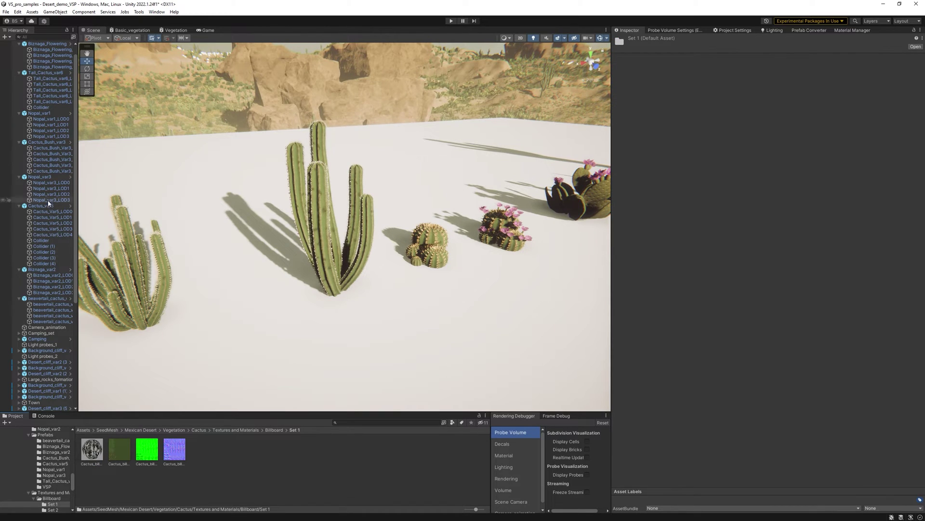
left_click(321, 213)
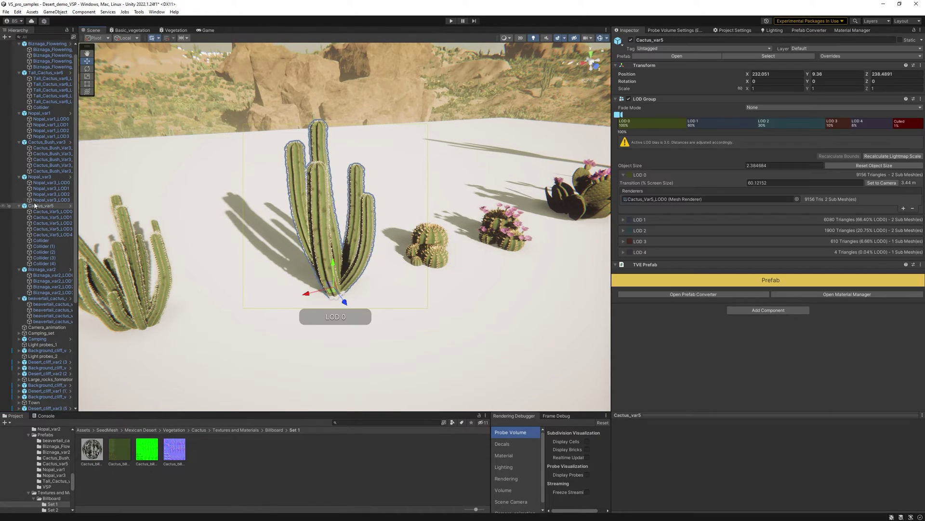
left_click(50, 234)
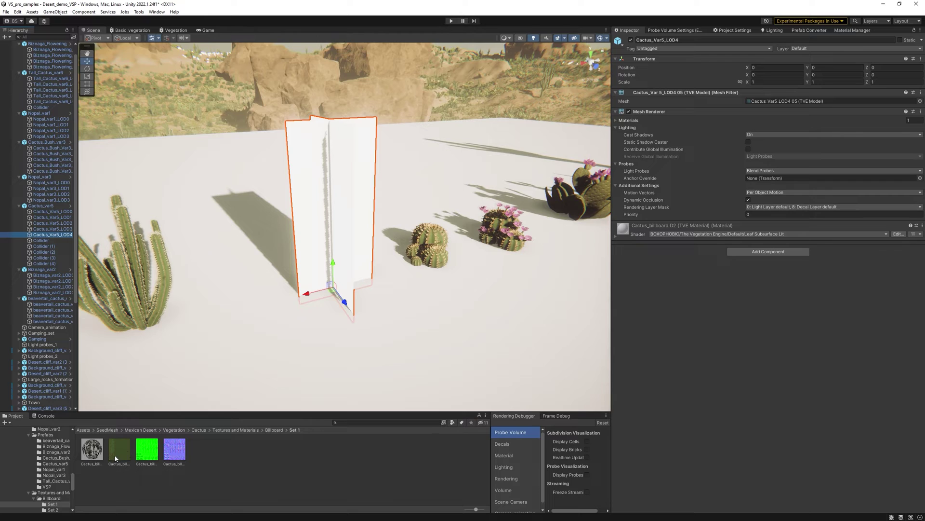
Assign the Set 1 billboard albedo, normal and mask textures to the Cactus_billboard material of Cactus_var5's LOD4 mesh.
left_click(637, 236)
scroll(637, 238, "down", 4)
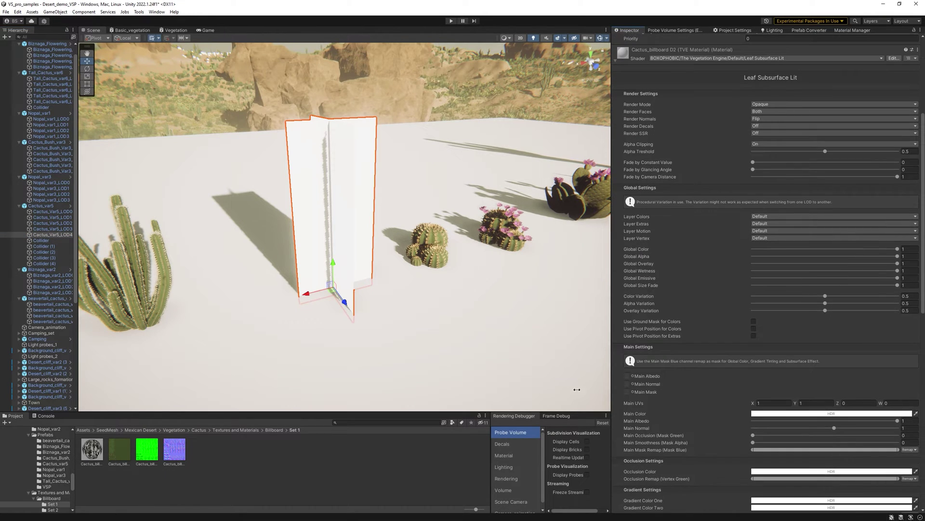
left_click_drag(609, 388, 627, 376)
left_click_drag(175, 451, 639, 348)
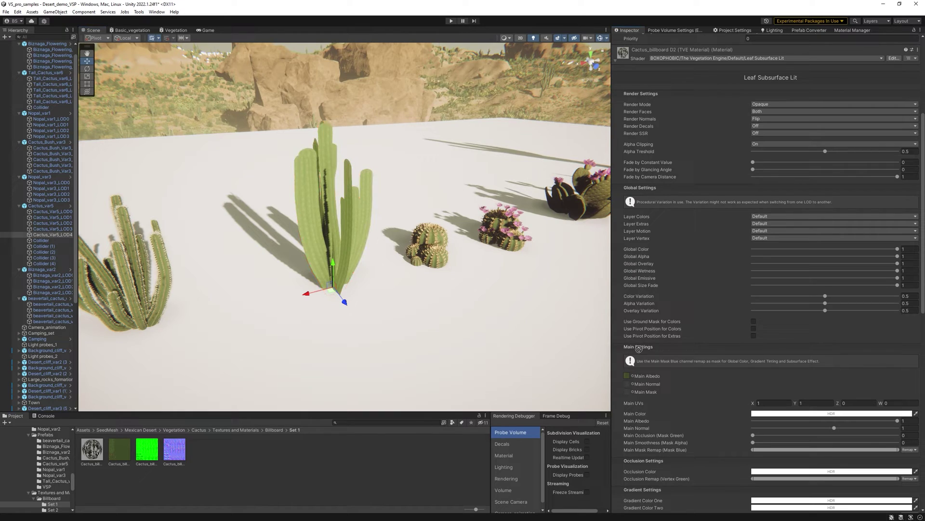
left_click_drag(629, 386, 627, 384)
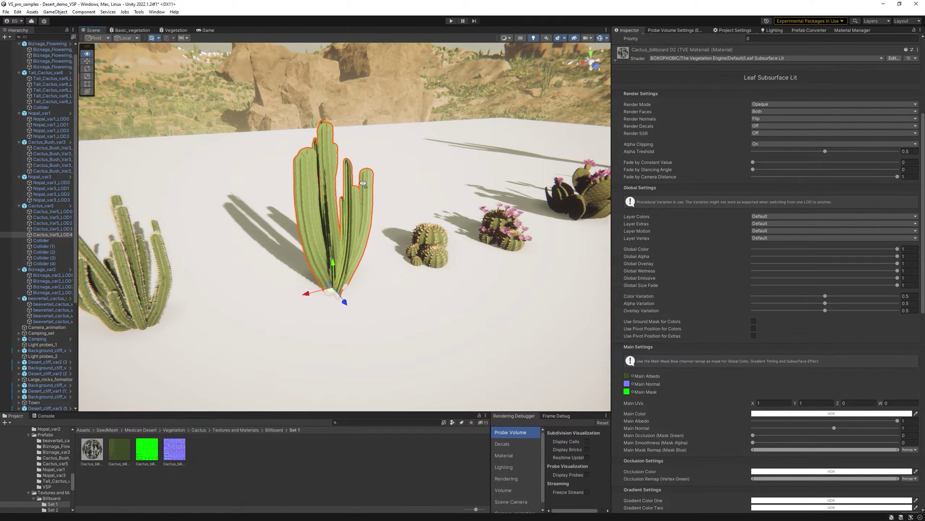
Check the textured billboard of Cactus_var5 and copy its Cactus_billboard material properties.
key("s")
right_click_drag(363, 183, 401, 179)
key("w")
scroll(905, 178, "up", 2)
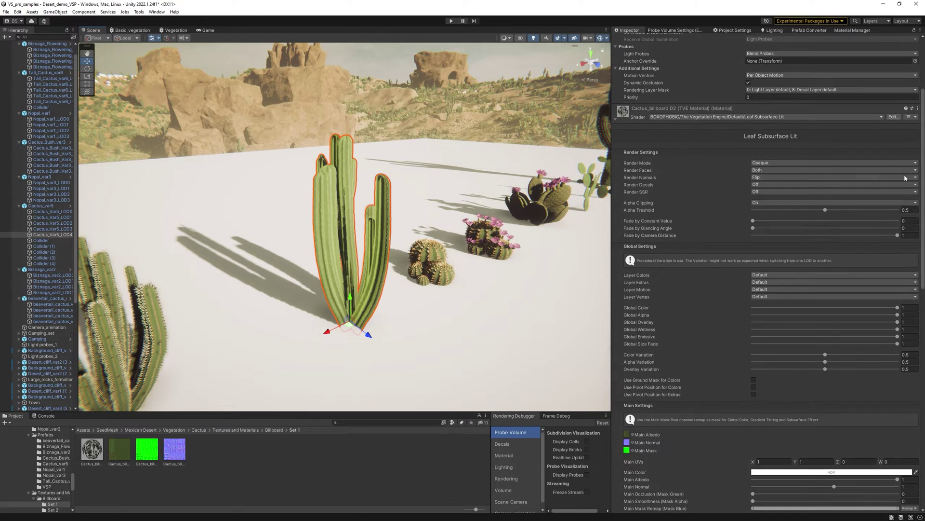
left_click(919, 109)
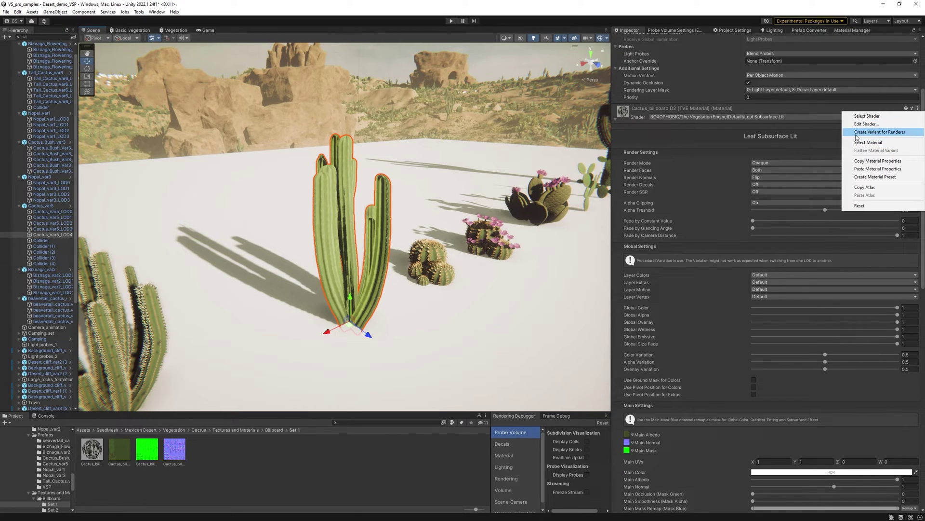
left_click(897, 163)
Paste the copied billboard properties onto the material of Cactus_Bush_var3's LOD4 mesh and expand its settings to update the cutout.
right_click_drag(480, 151, 314, 221)
middle_click_drag(315, 221, 374, 250)
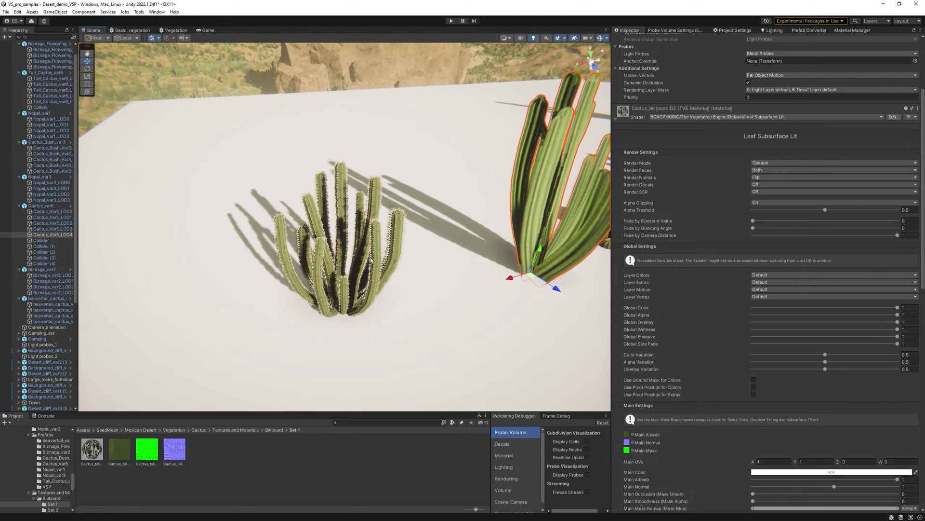
left_click(374, 249)
left_click(45, 171)
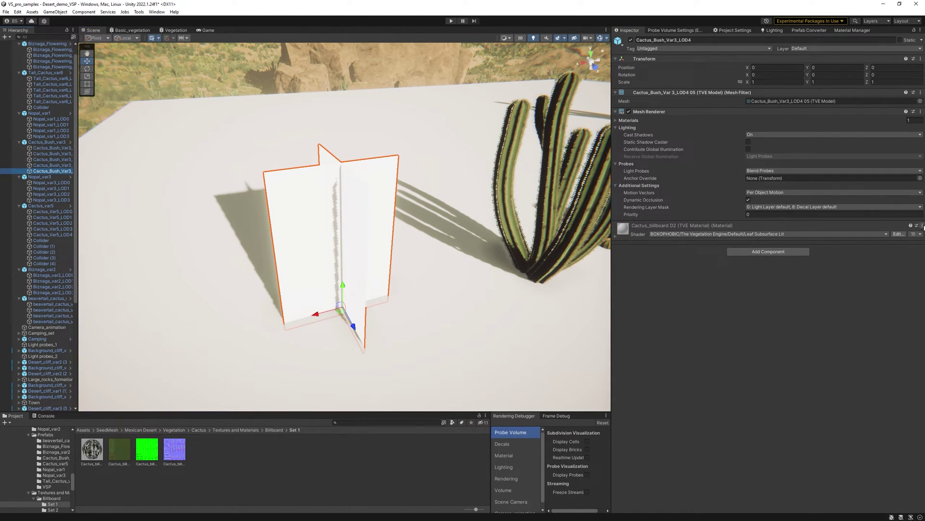
left_click(923, 226)
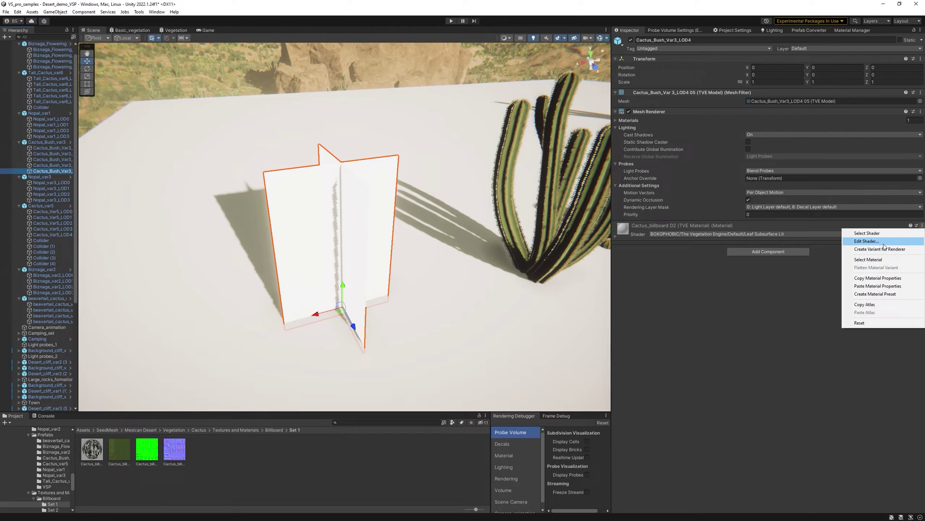
left_click(881, 286)
right_click_drag(394, 234, 561, 240)
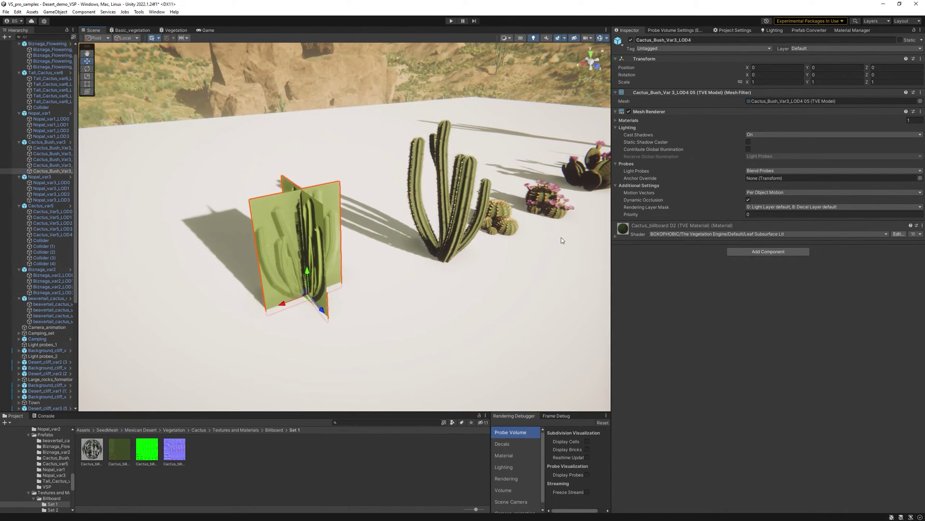
left_click(642, 235)
left_click(642, 234)
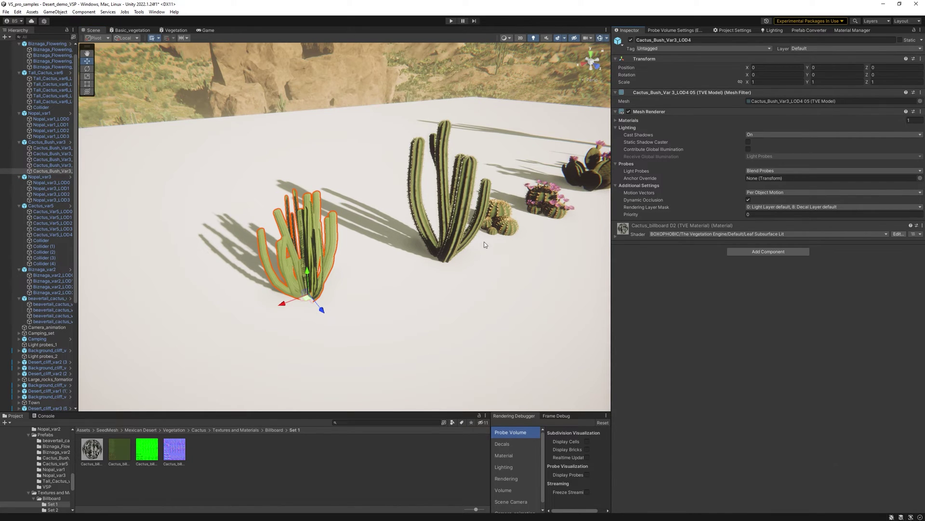
Paste the copied billboard properties onto the Bark Standard Lit material of Nopal_var1's LOD3 mesh.
right_click_drag(341, 232, 338, 208)
scroll(377, 261, "up", 5)
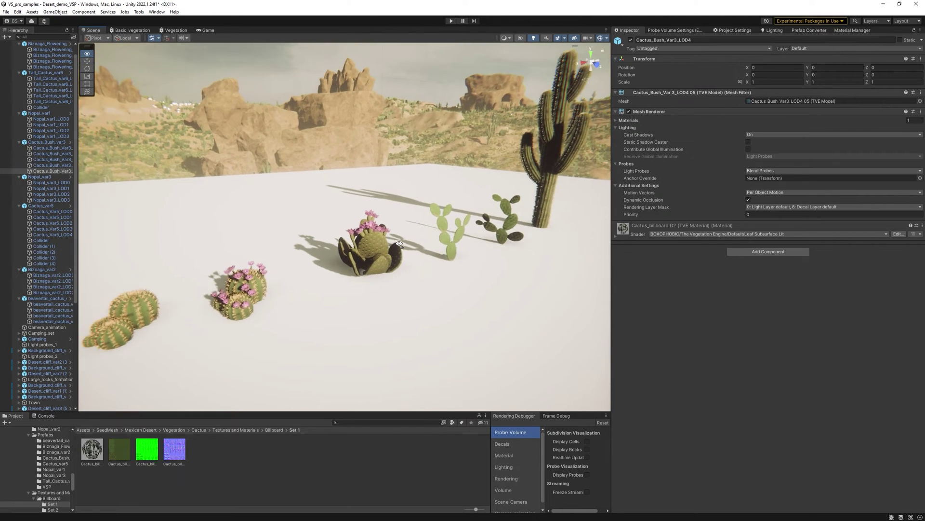
left_click(404, 236)
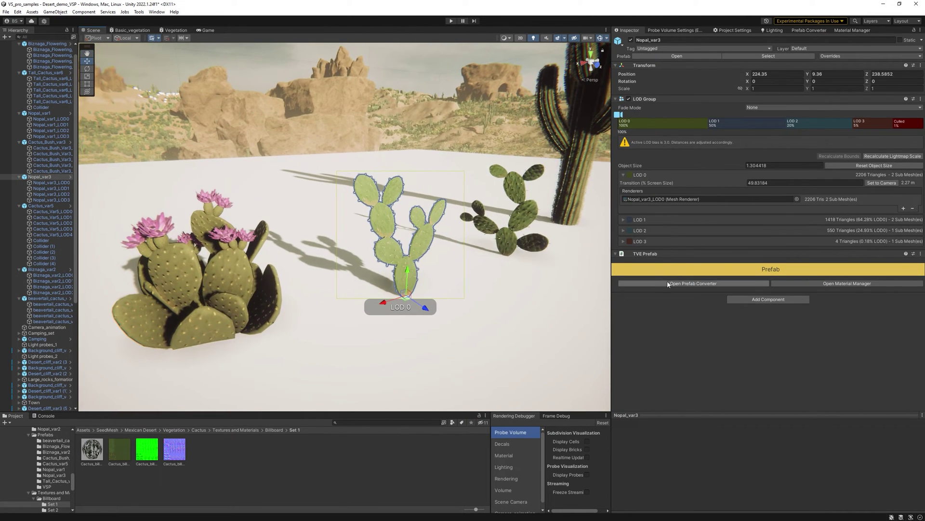
double_click(48, 118)
double_click(44, 136)
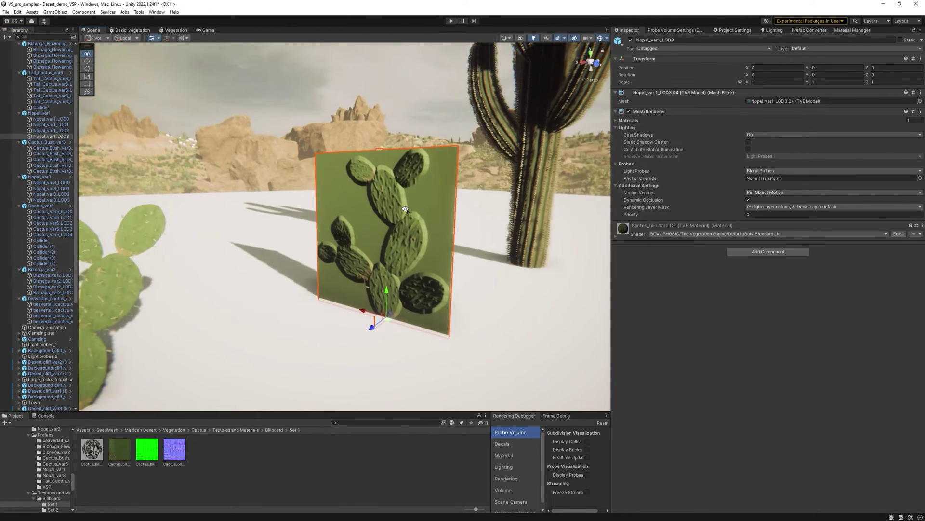
scroll(716, 361, "down", 2)
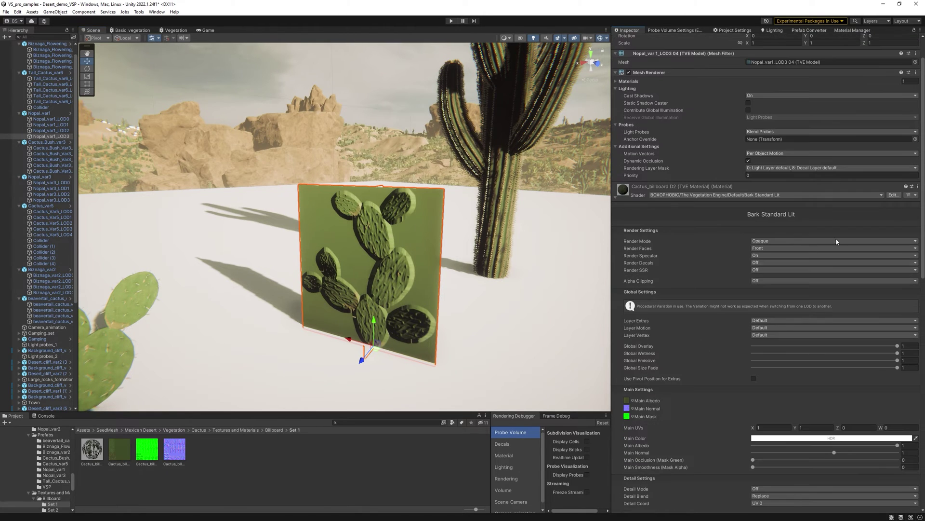
right_click(841, 186)
left_click(846, 248)
Paste the copied billboard properties onto the Cactus_billboard material of Tall_Cactus_var6's LOD4 mesh.
double_click(48, 101)
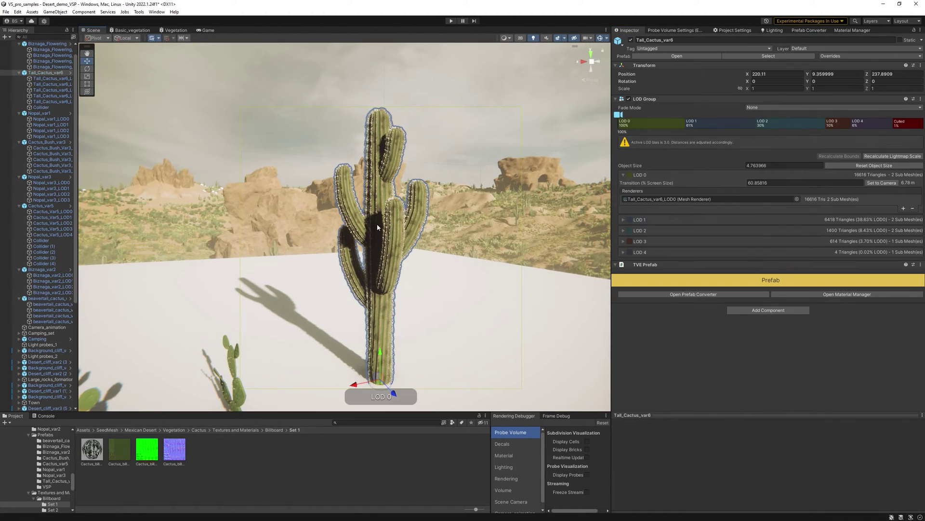
left_click(664, 228)
scroll(664, 228, "down", 3)
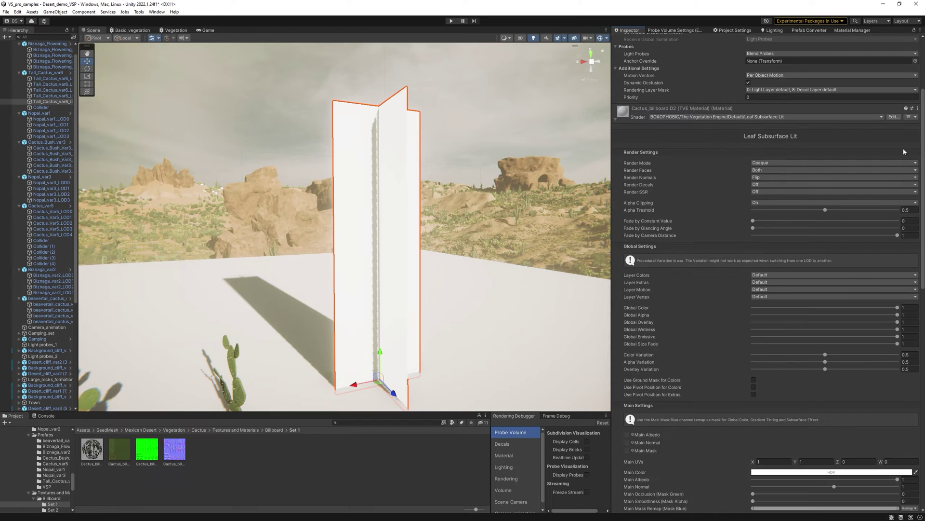
left_click(918, 108)
left_click(875, 168)
Paste the copied billboard properties onto the material of Biznaga_var2's LOD3 mesh.
right_click_drag(507, 169, 378, 168)
key("s")
key("w")
left_click(289, 241)
left_click(60, 292)
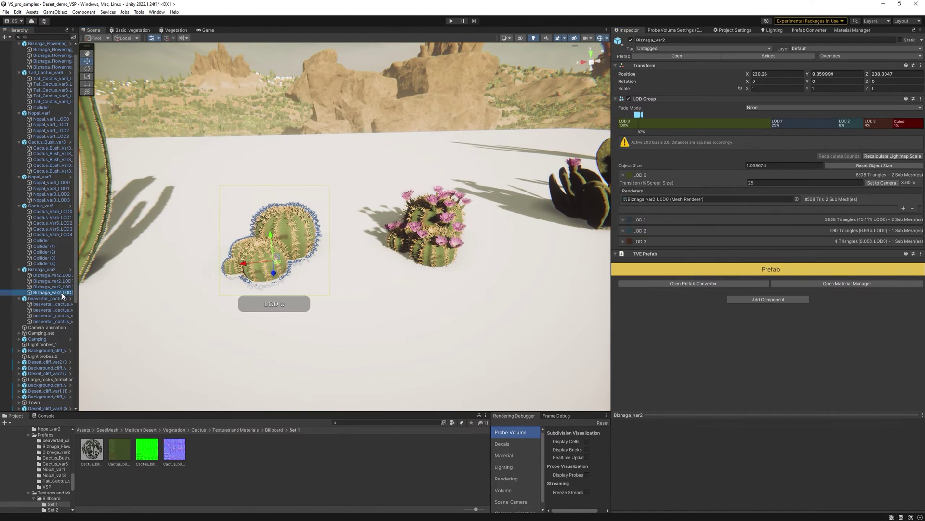
left_click(918, 226)
left_click(869, 289)
Select VegetationSystemPro, refresh the Large_rock_var2 prefab in the Desert Vegetation package, and view the terrain's vegetation from a distance.
key("s")
right_click_drag(424, 135, 188, 94)
left_click(347, 68)
scroll(49, 357, "down", 7)
left_click(52, 385)
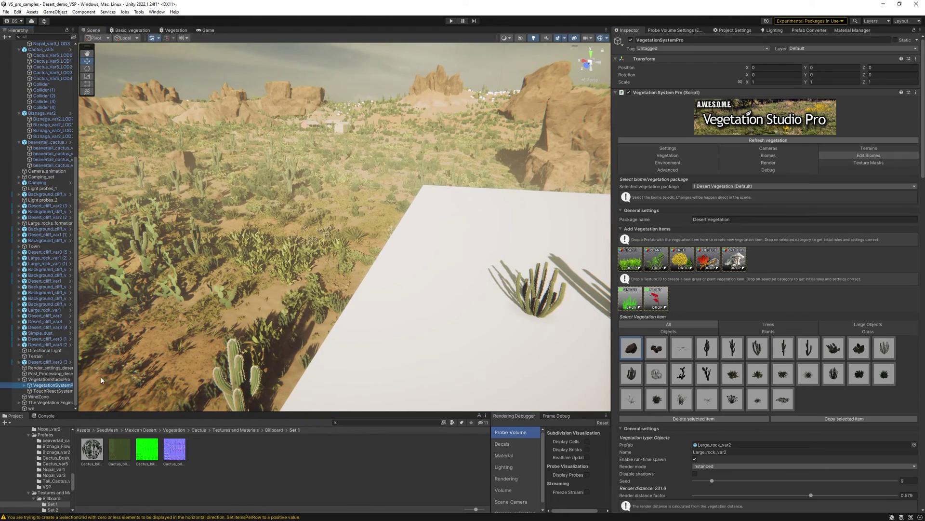
scroll(864, 426, "down", 3)
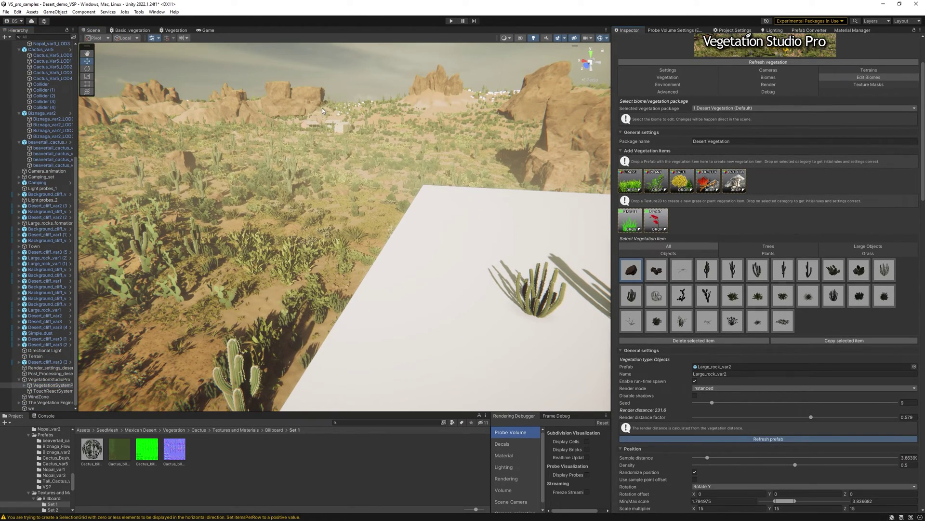
right_click_drag(323, 108, 372, 137)
key("s")
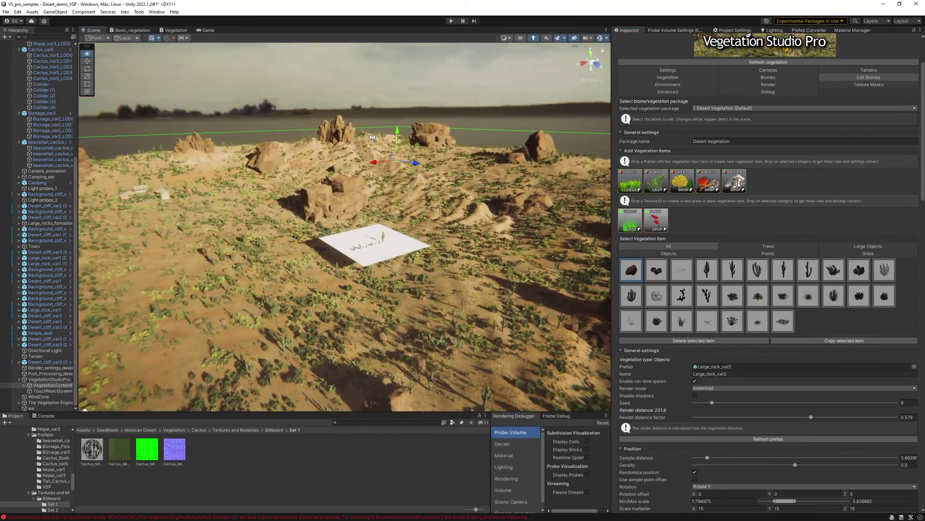